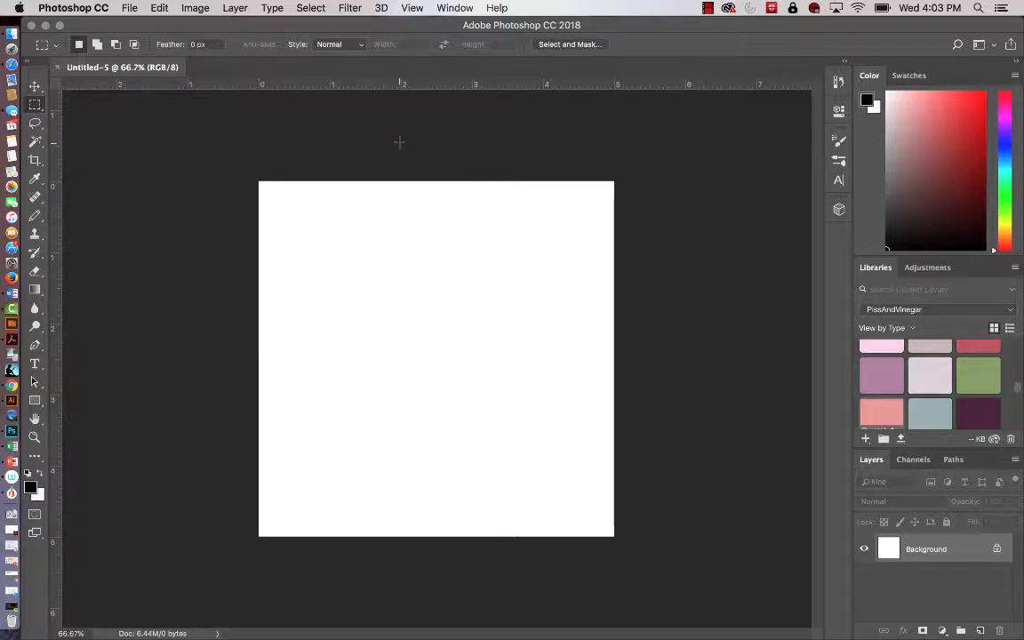
# Toggle the document rulers off and back on.
pyautogui.moveTo(399, 142); pyautogui.dragTo(402, 143)
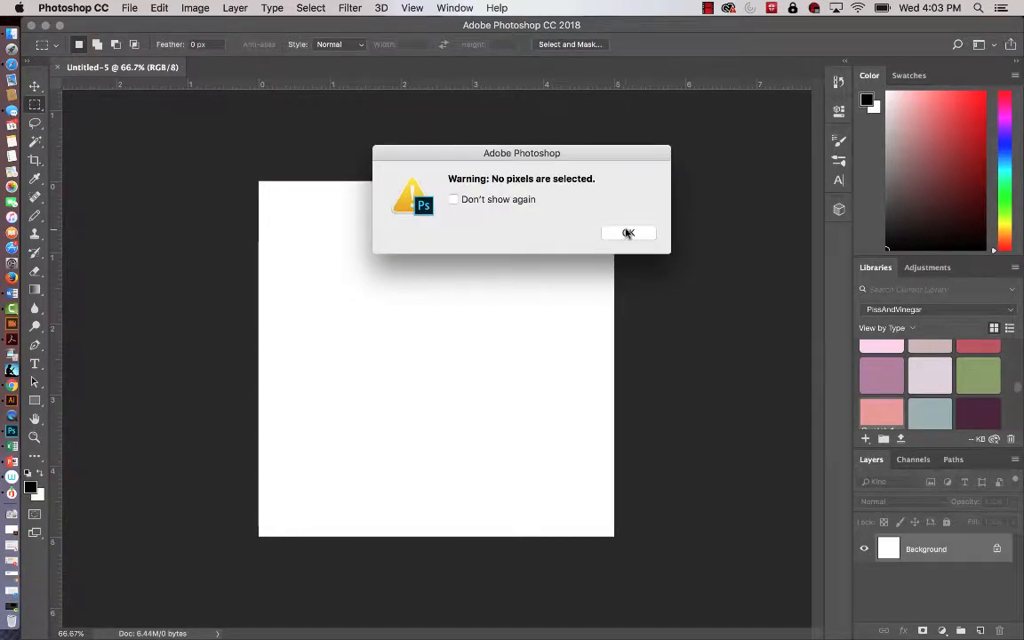
pyautogui.click(627, 233)
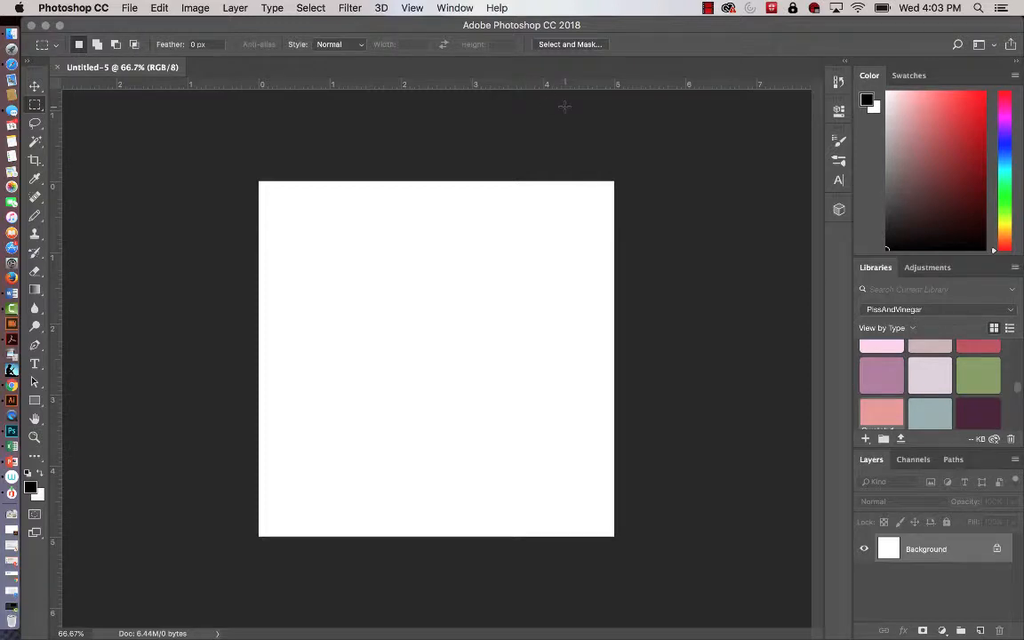
pyautogui.press('super+r')
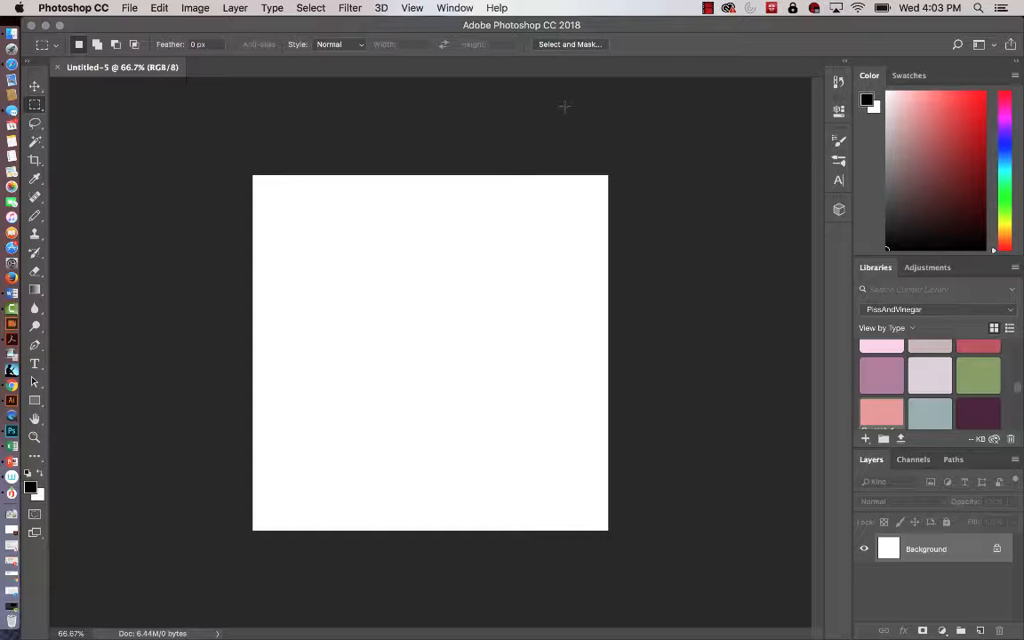
pyautogui.press('super+r')
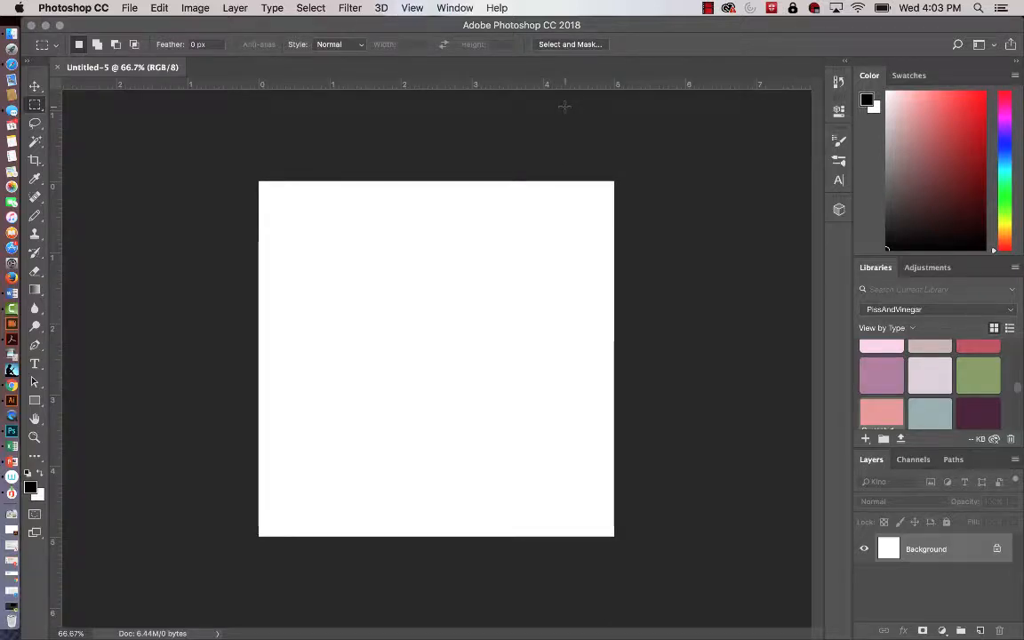
pyautogui.press('super+r')
pyautogui.press('super+r')
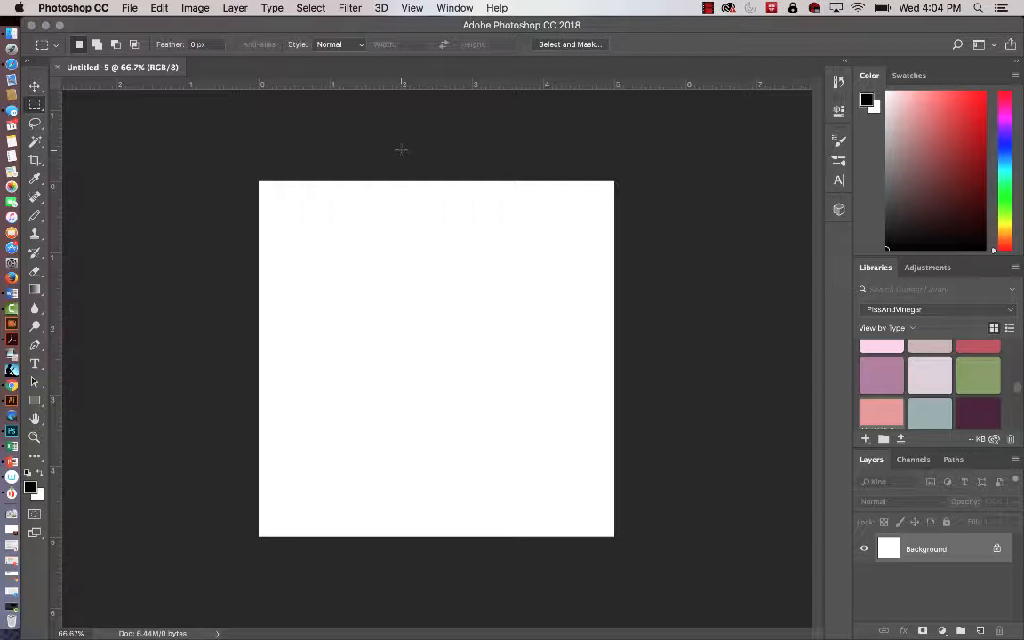
# Marquee-select a full-height vertical strip from 2 to 3 in, fill it with the grey-blue library color at 100% opacity, and deselect.
pyautogui.moveTo(401, 150); pyautogui.dragTo(473, 587)
pyautogui.click(930, 417)
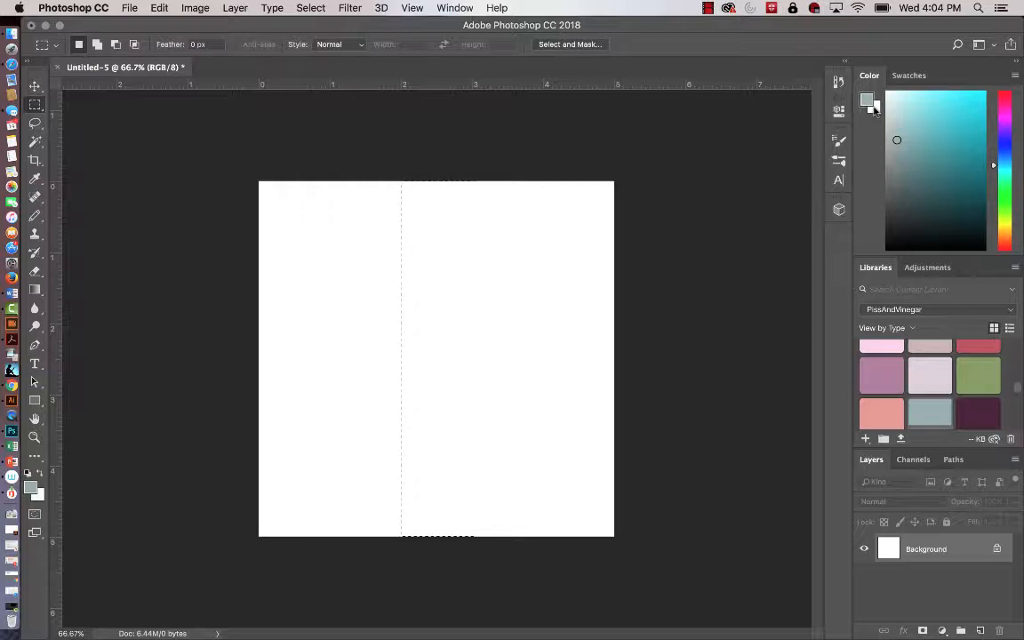
pyautogui.click(162, 9)
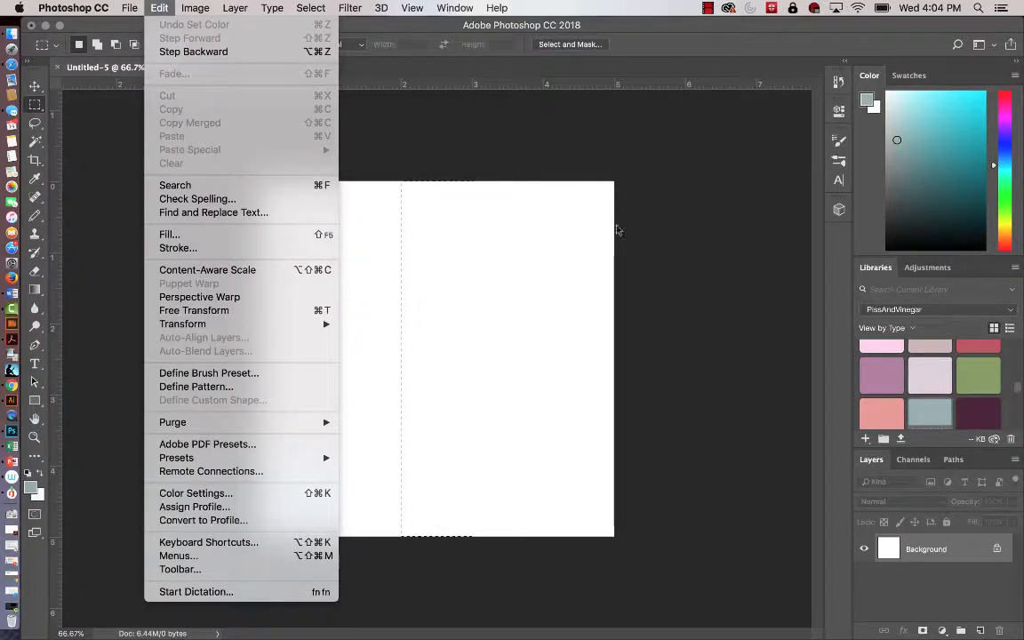
pyautogui.click(620, 228)
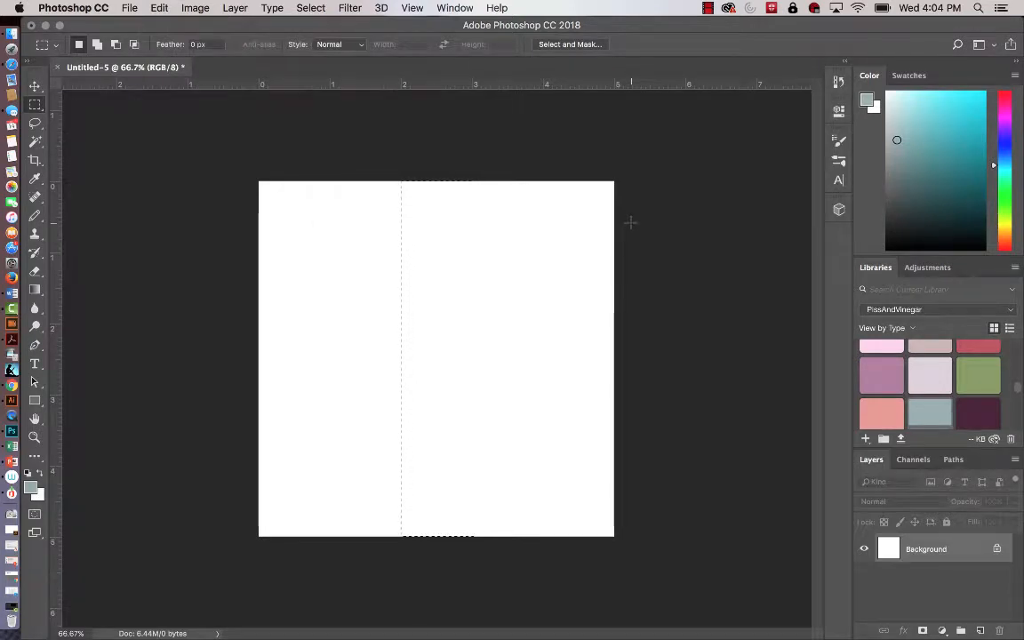
pyautogui.hotkey('shift', 'F5')
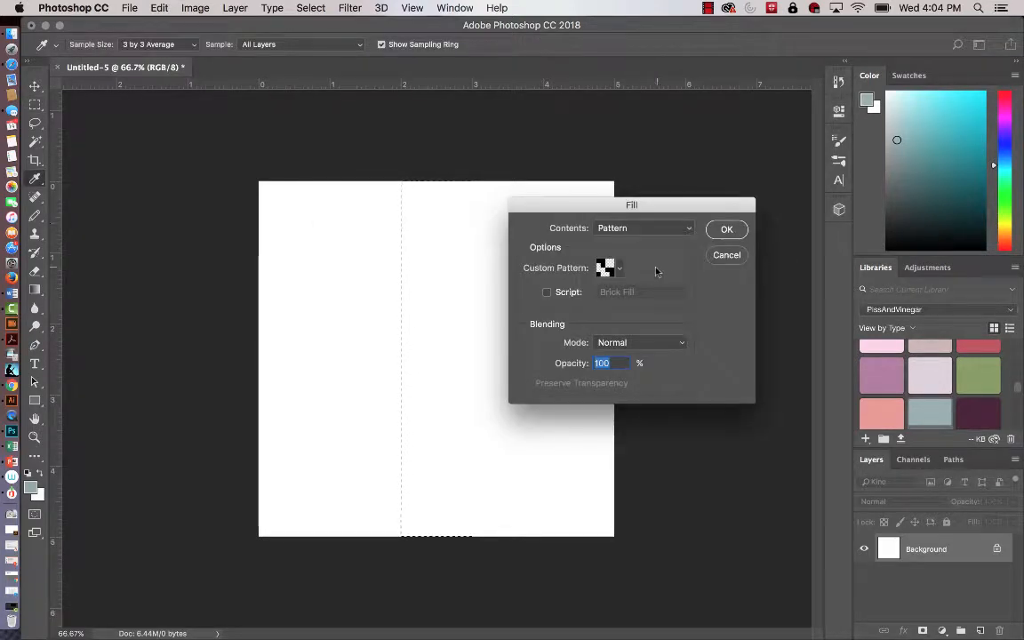
pyautogui.click(690, 230)
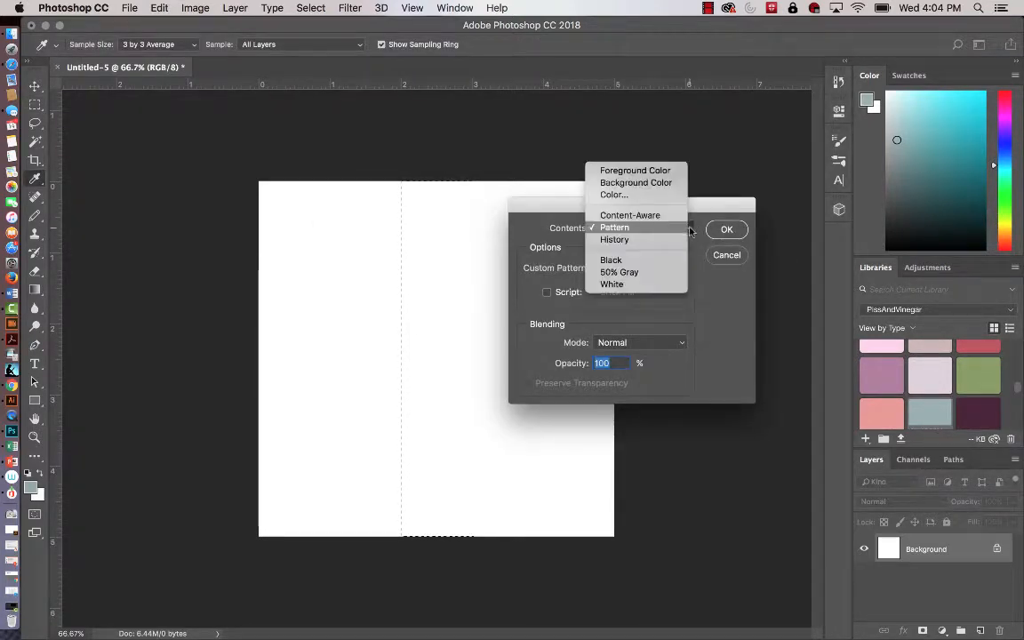
pyautogui.click(671, 172)
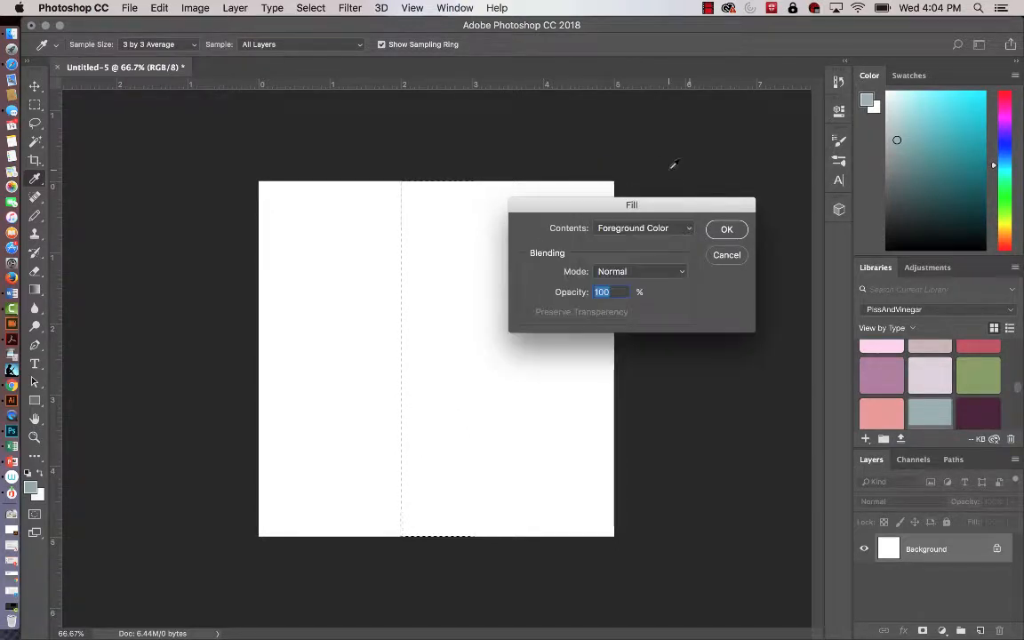
pyautogui.click(727, 231)
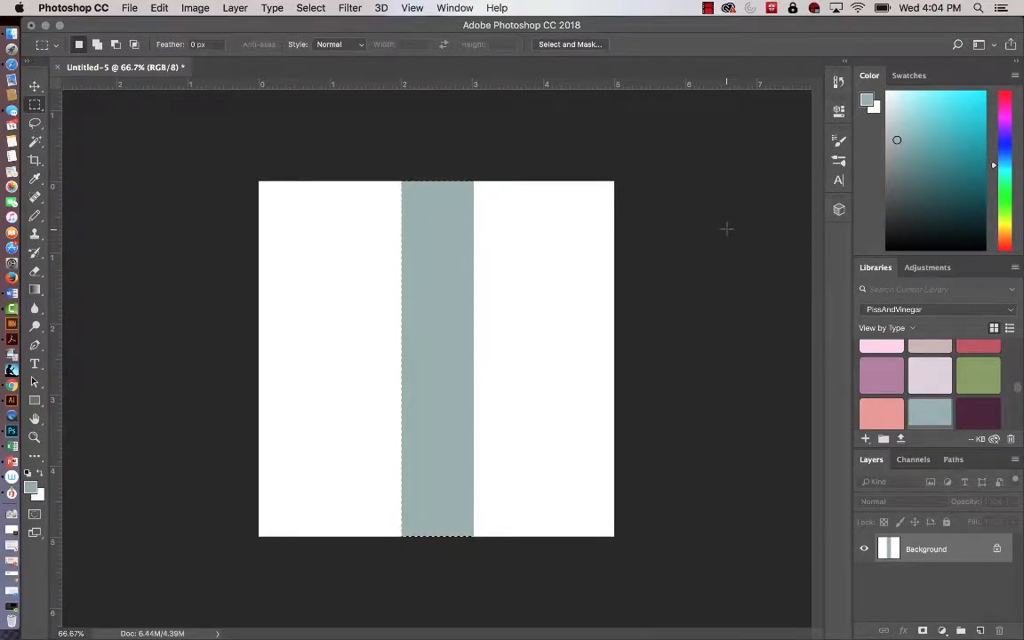
pyautogui.press('super+d')
# Marquee-select a full-height vertical strip from 3.5 to 3.75 in, fill it with the library color "lav", and deselect.
pyautogui.moveTo(508, 105); pyautogui.dragTo(525, 118)
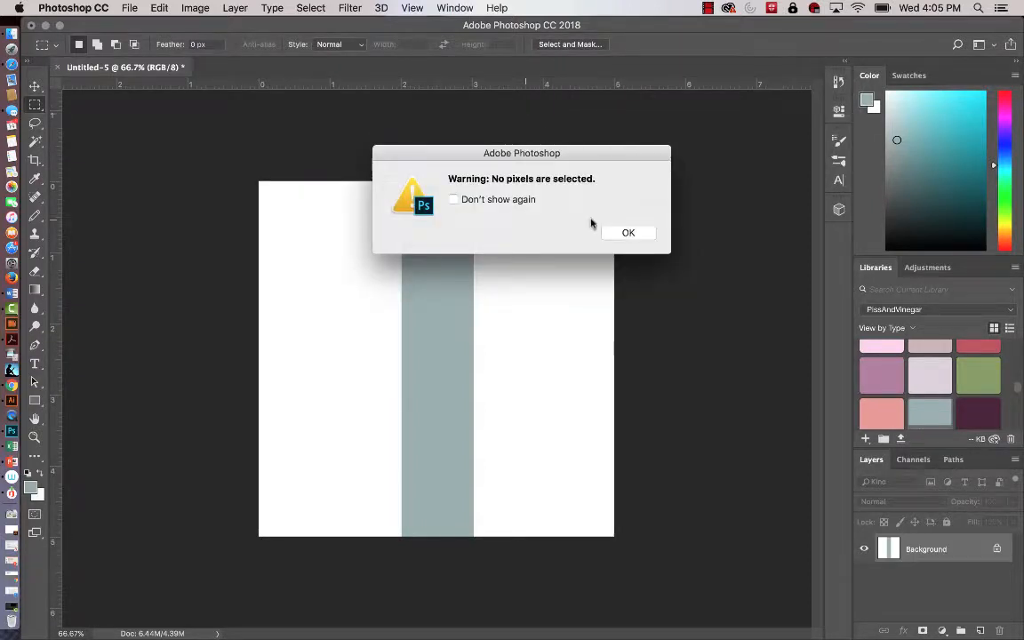
pyautogui.click(628, 232)
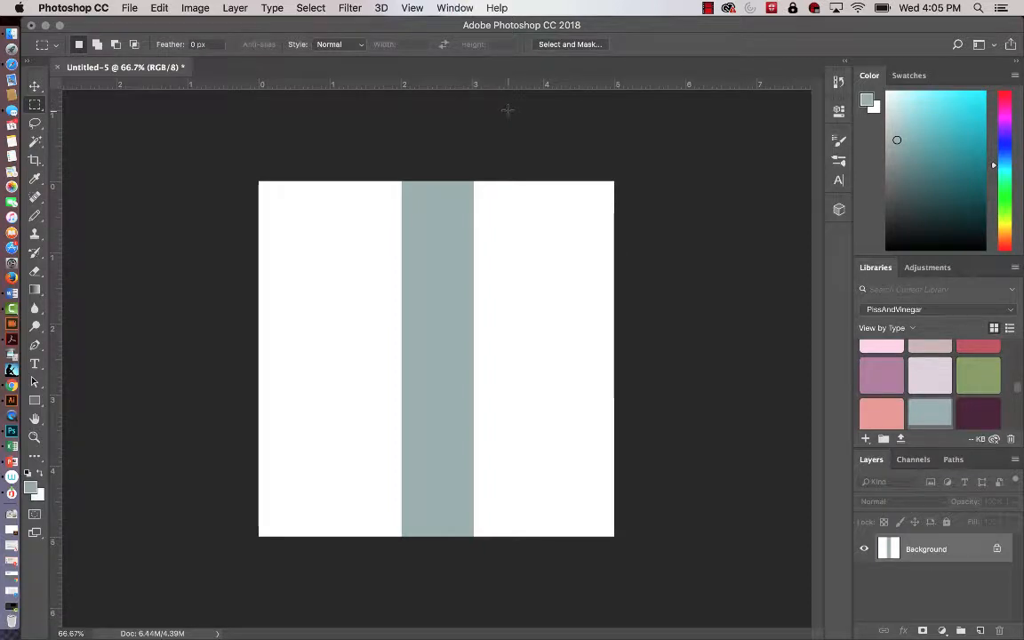
pyautogui.moveTo(508, 169); pyautogui.dragTo(525, 562)
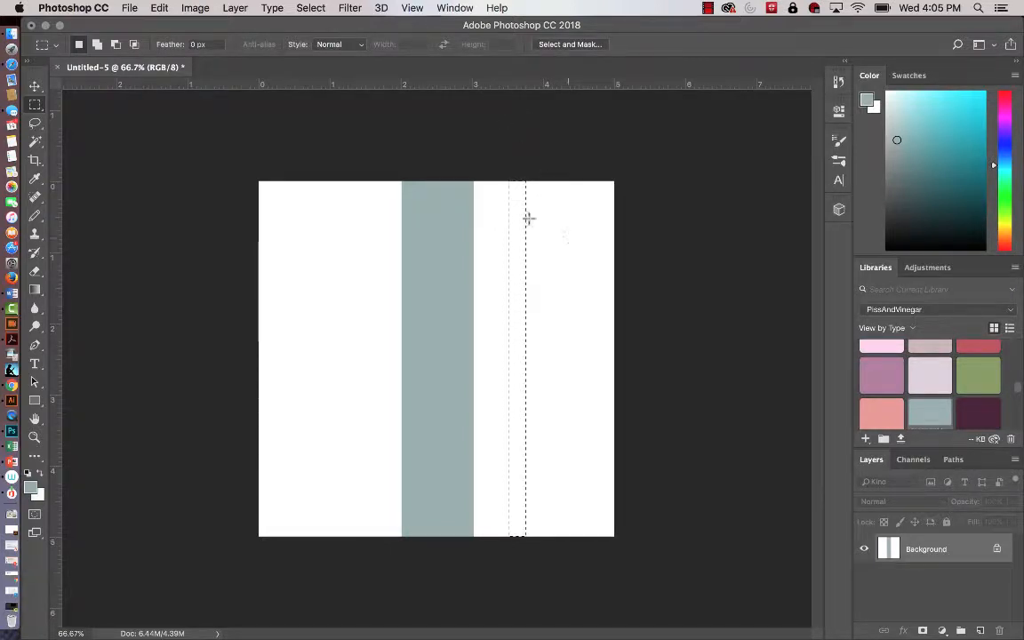
pyautogui.click(883, 376)
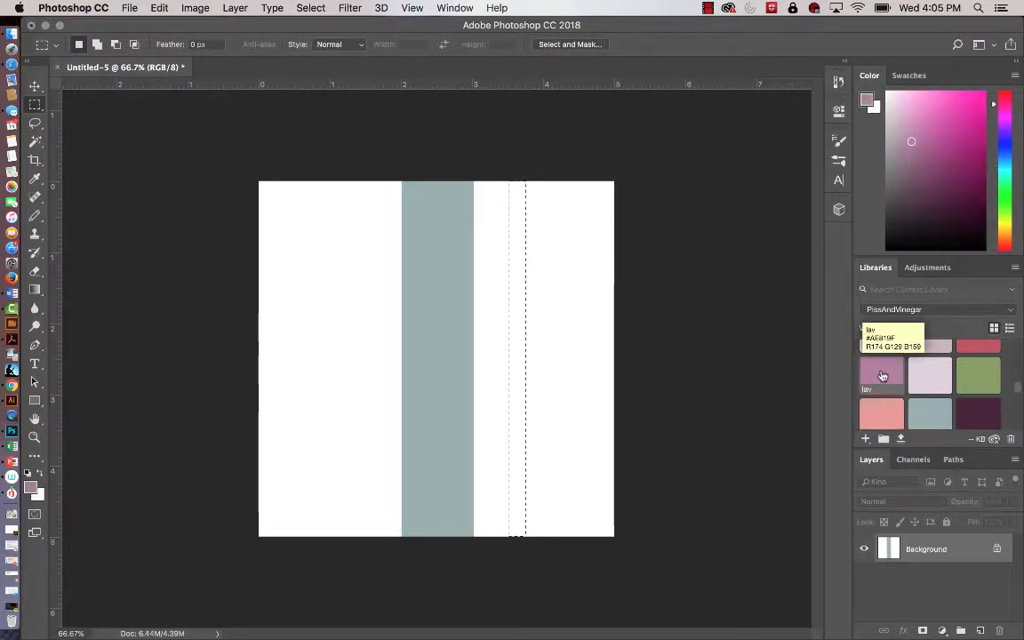
pyautogui.hotkey('shift', 'F5')
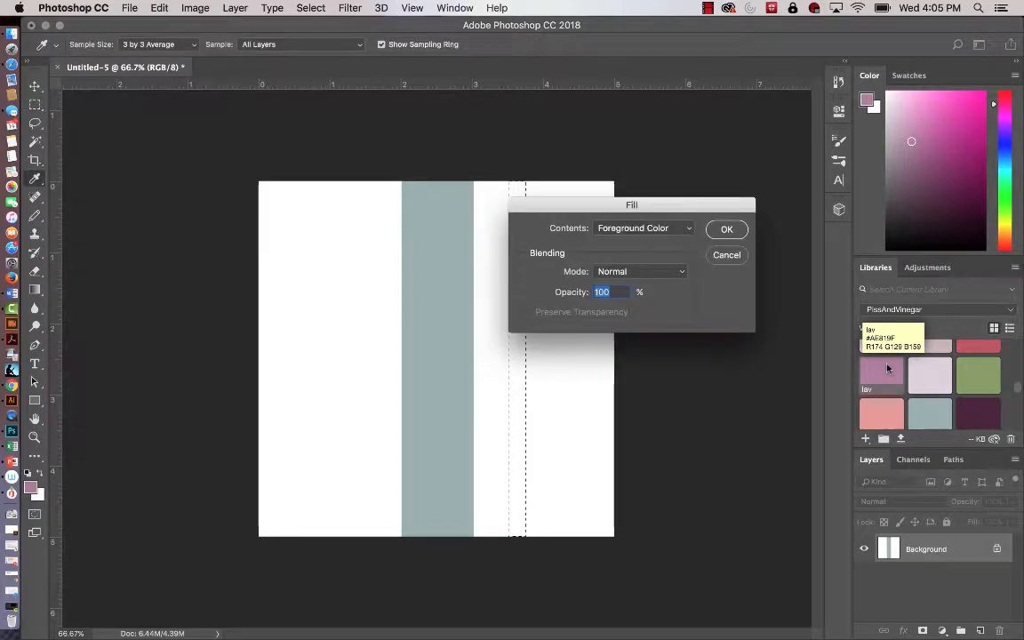
pyautogui.click(726, 230)
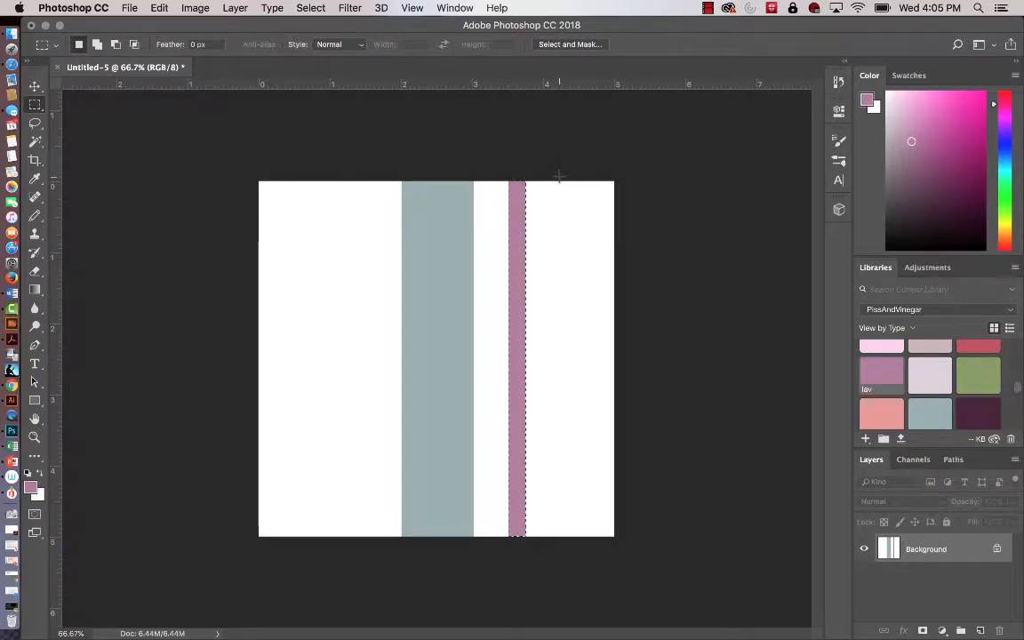
pyautogui.click(579, 179)
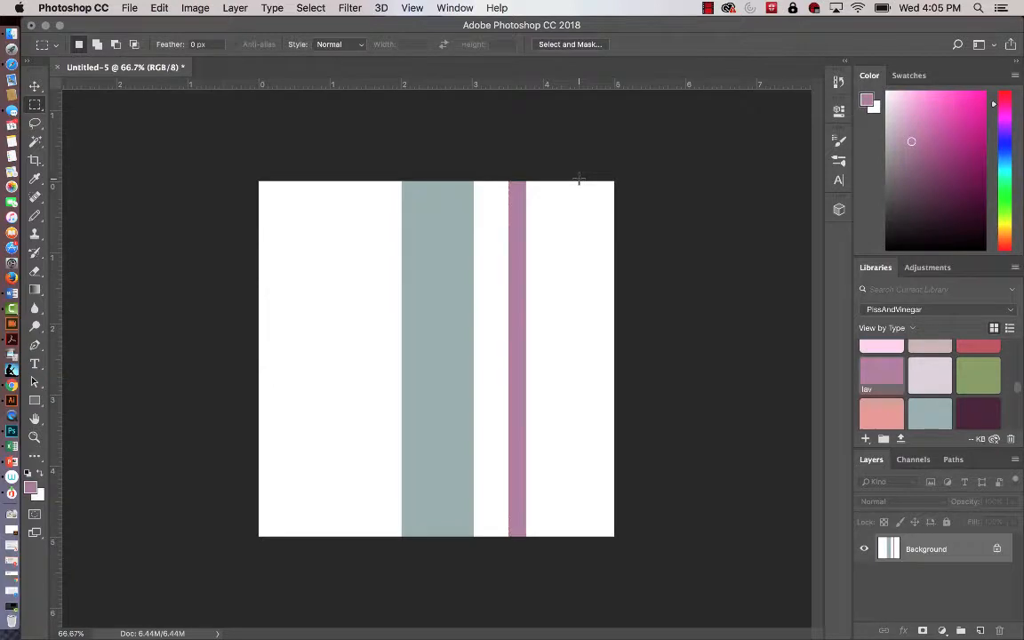
# Marquee-select a full-height vertical strip from 4 to 4.5 in, fill it with the green library color, and deselect.
pyautogui.moveTo(579, 179); pyautogui.dragTo(543, 581)
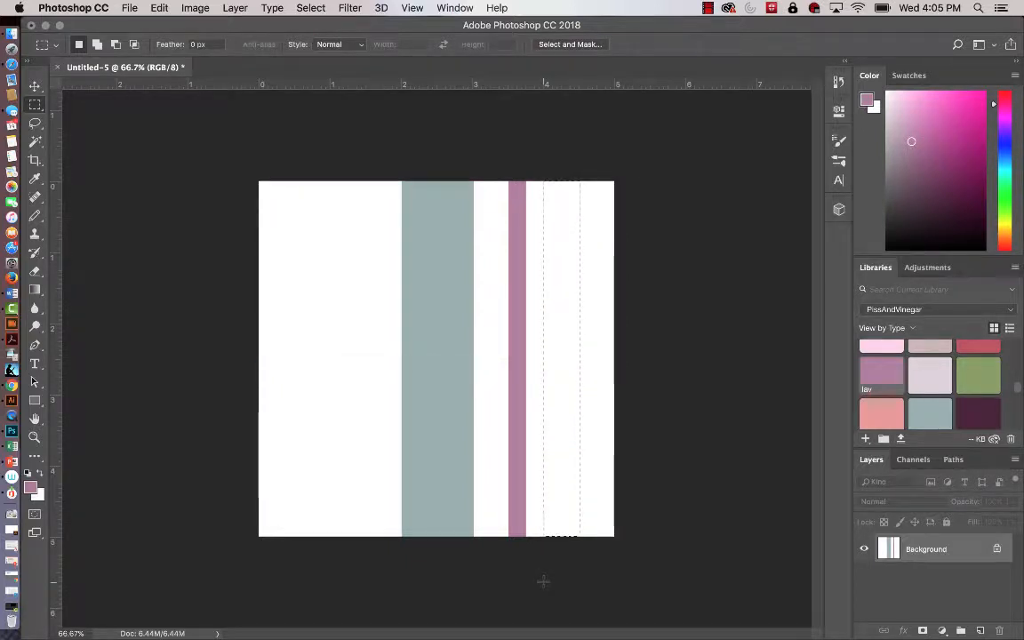
pyautogui.click(979, 378)
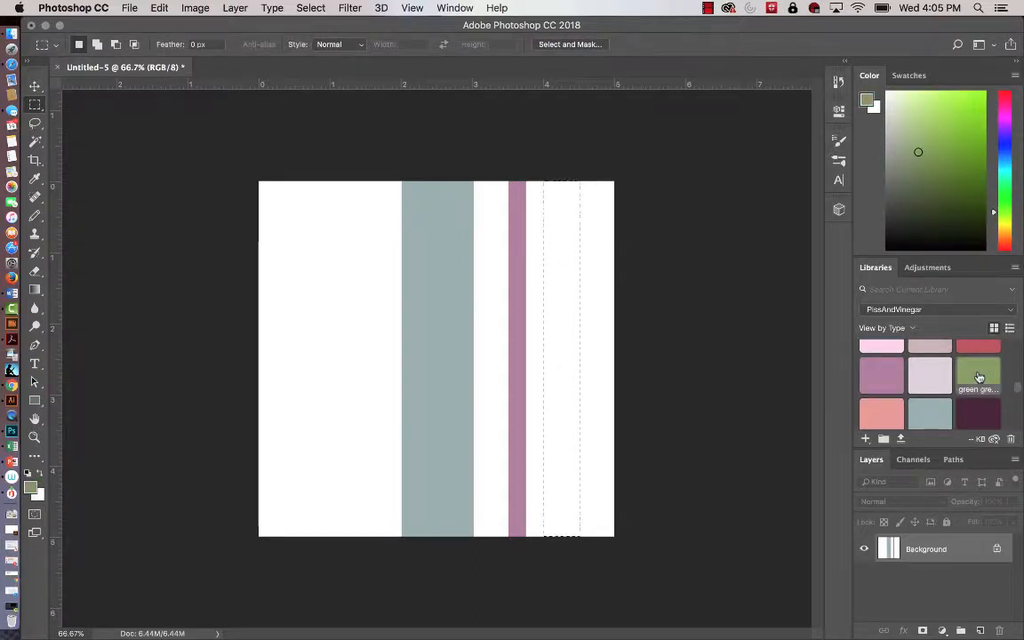
pyautogui.hotkey('shift', 'BackSpace')
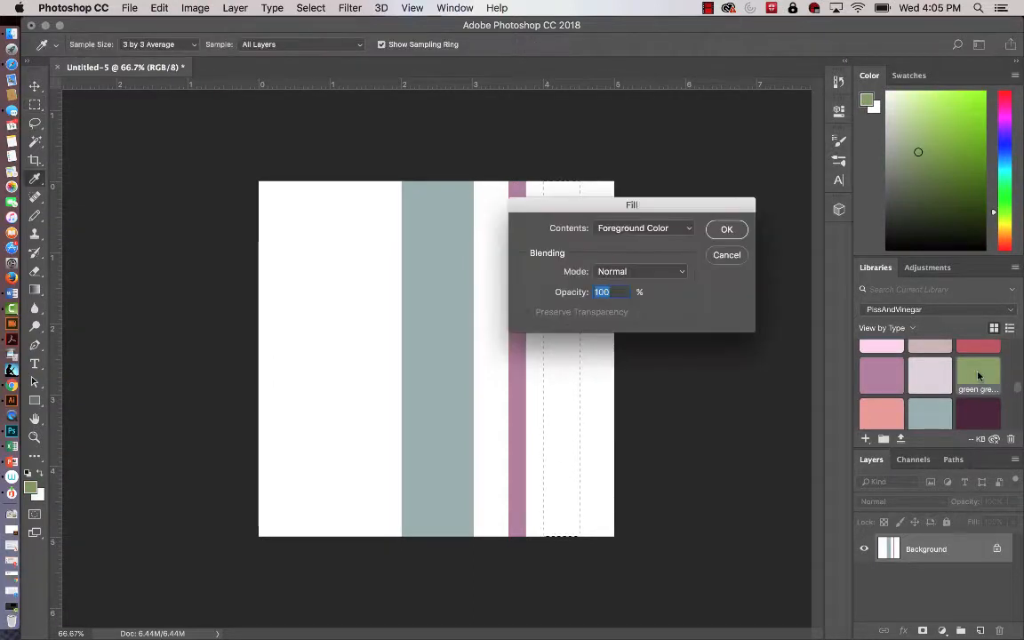
pyautogui.click(728, 230)
pyautogui.press('super+d')
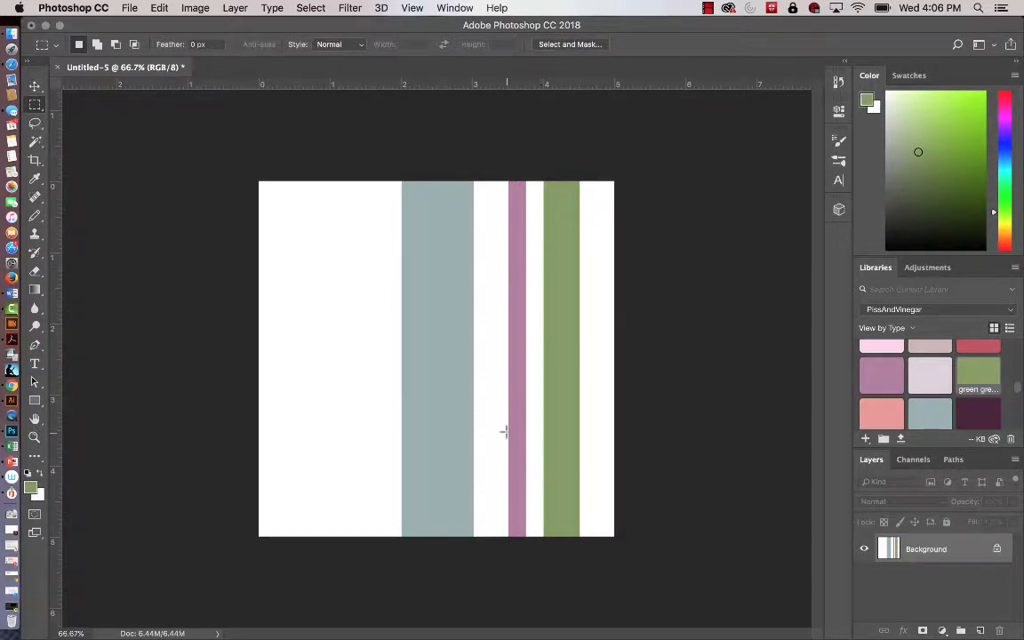
# Copy the lavender stripe to a new layer using the Magic Wand and move the copy about 2.16 in left, beyond the grey-blue stripe.
pyautogui.click(35, 141)
pyautogui.click(82, 155)
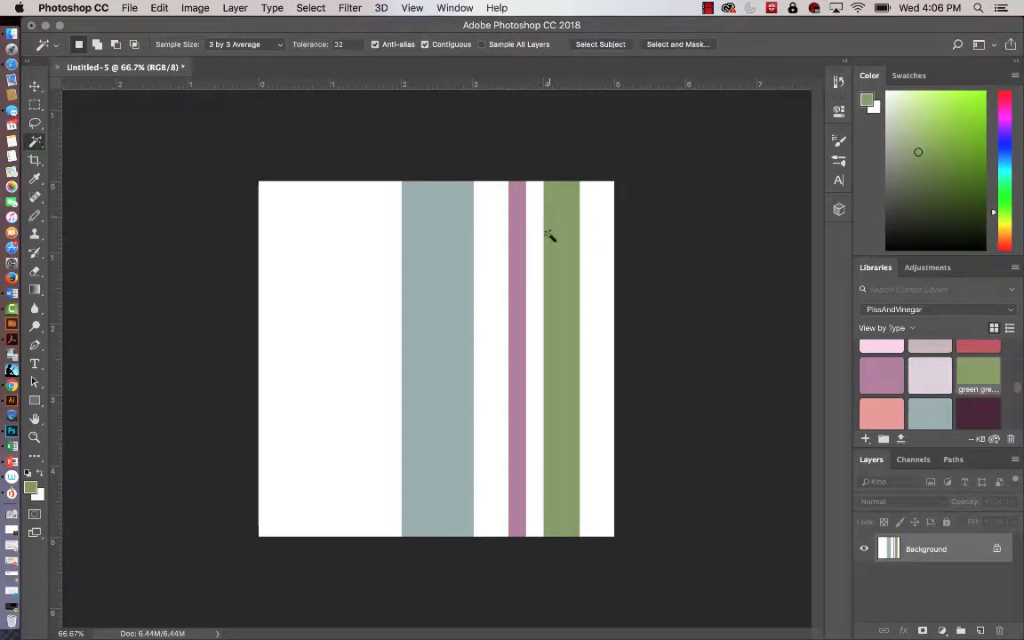
pyautogui.click(517, 256)
pyautogui.press('super+c')
pyautogui.press('super+v')
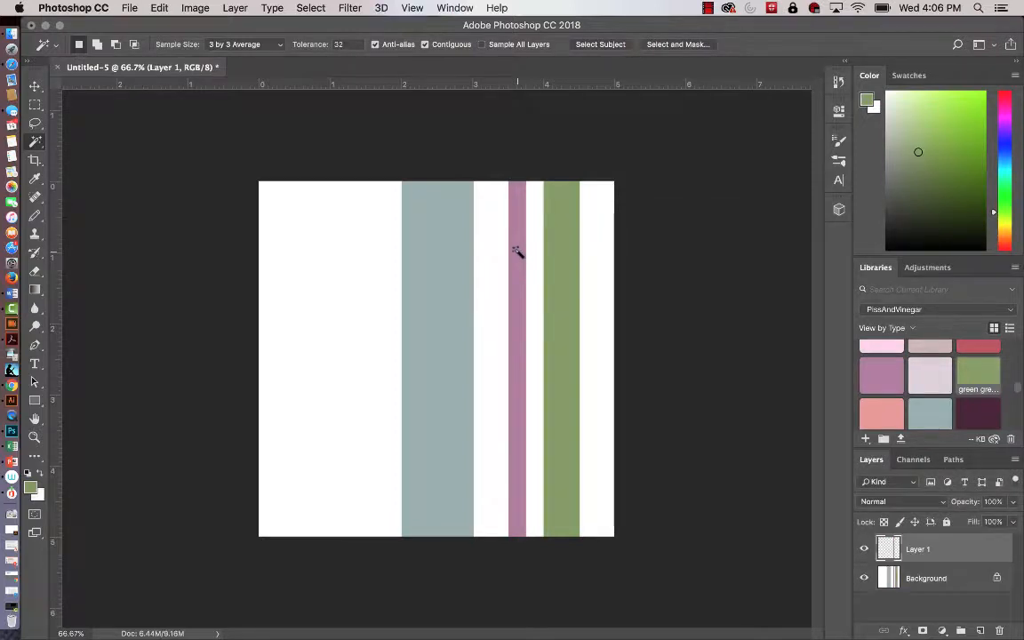
pyautogui.press('v')
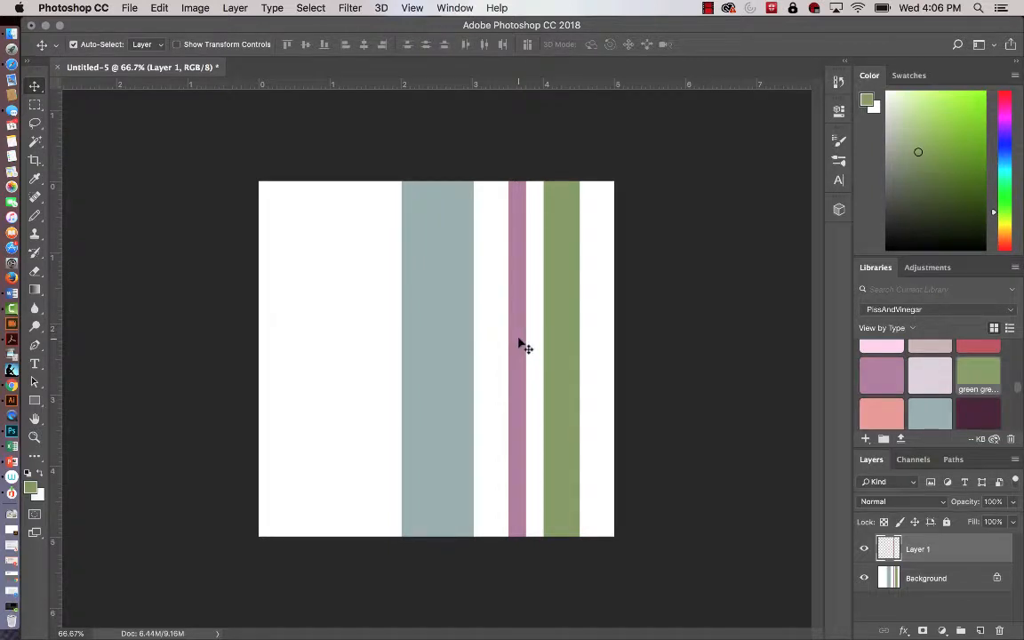
pyautogui.moveTo(519, 341); pyautogui.dragTo(364, 344)
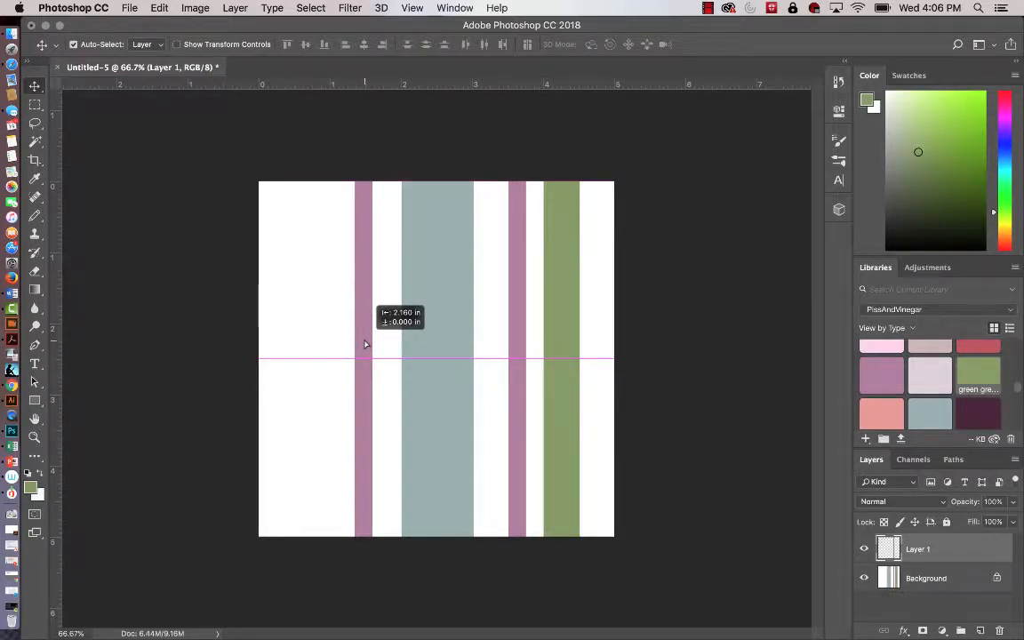
pyautogui.moveTo(364, 344); pyautogui.dragTo(365, 343)
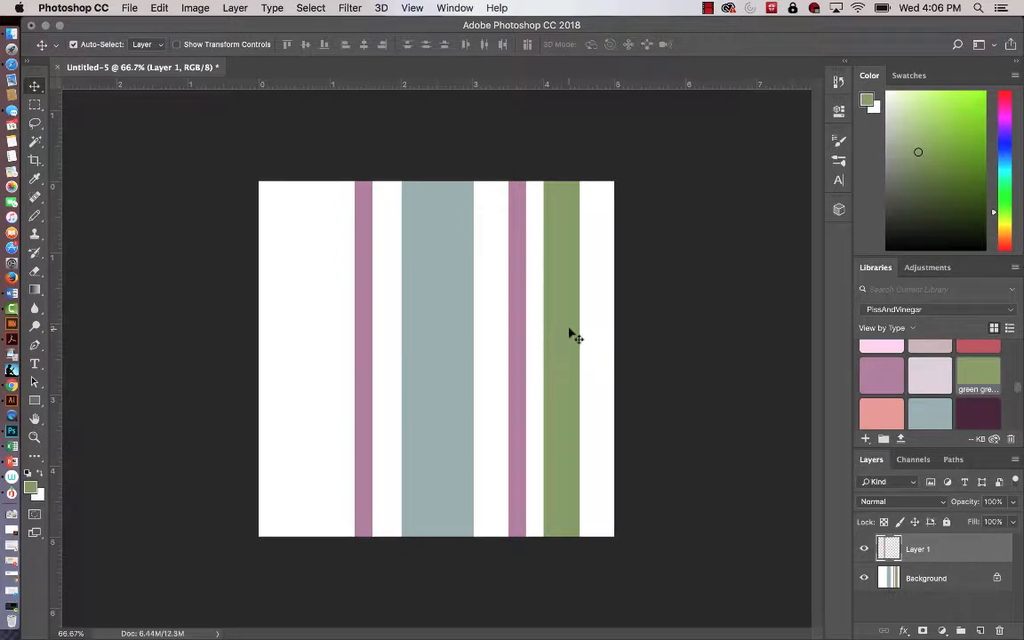
# Copy the green stripe from the Background layer onto its own new layer using the Magic Wand.
pyautogui.click(34, 142)
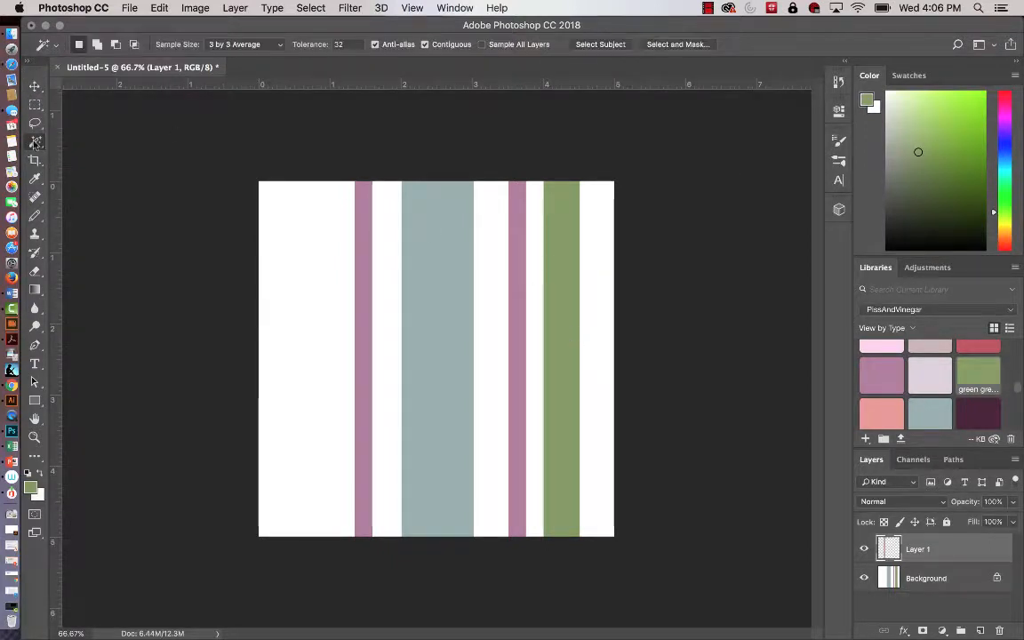
pyautogui.click(565, 287)
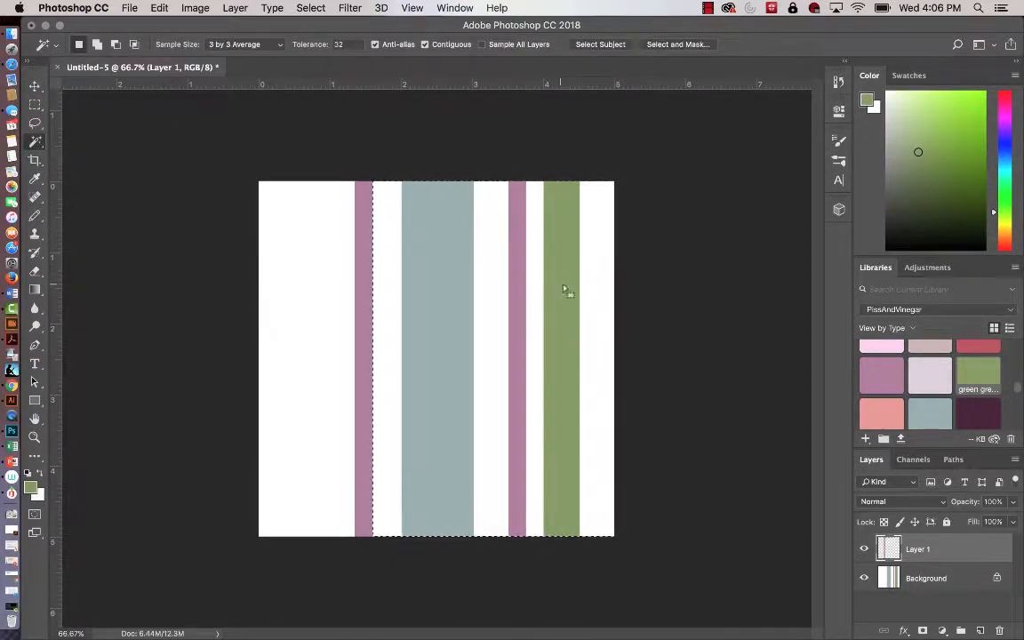
pyautogui.press('super+d')
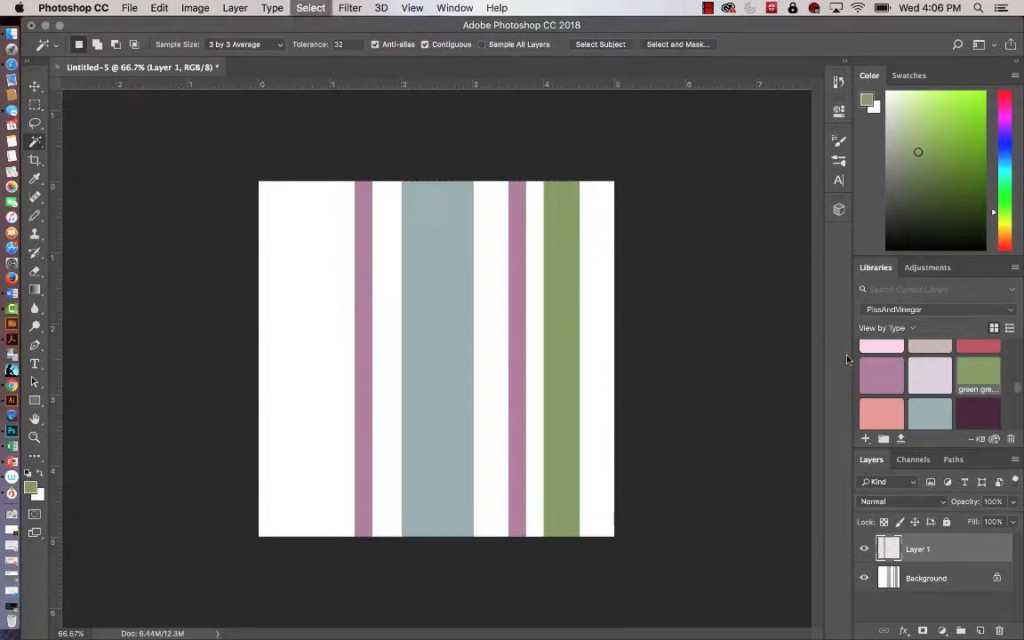
pyautogui.click(964, 580)
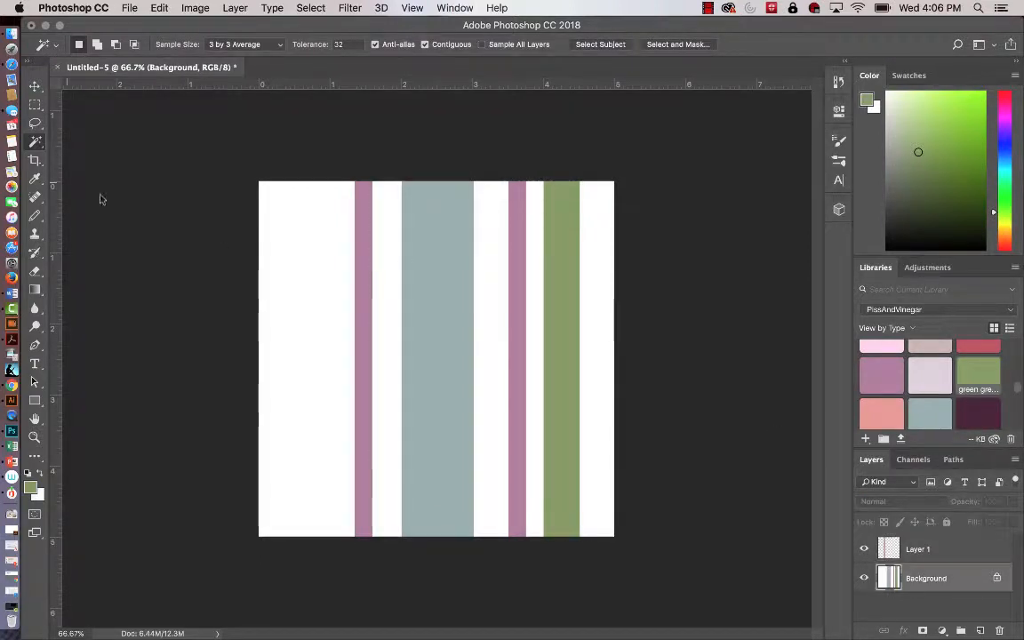
pyautogui.click(564, 331)
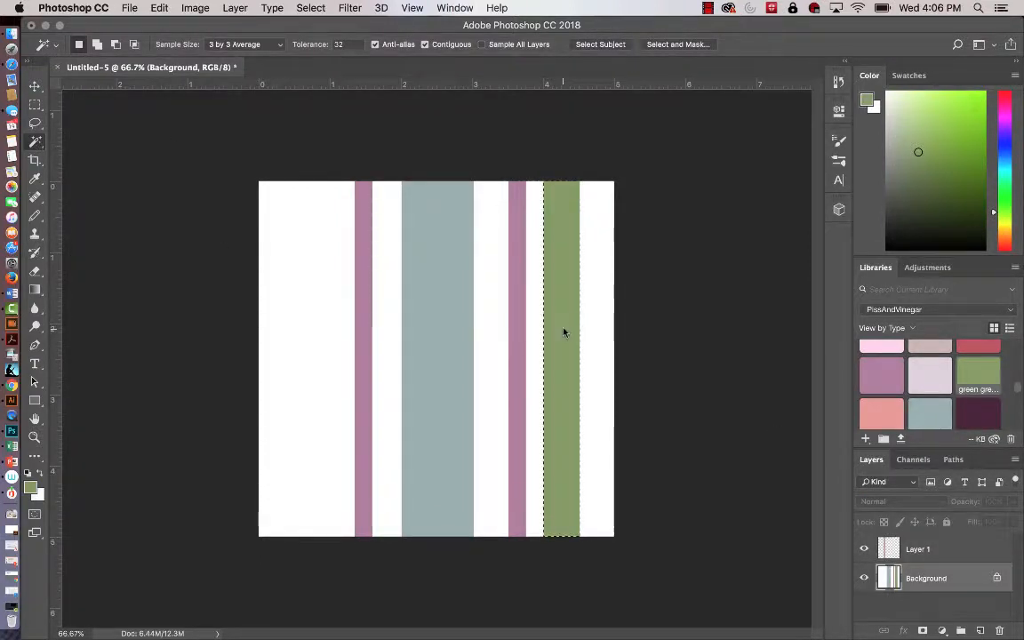
pyautogui.press('super+c')
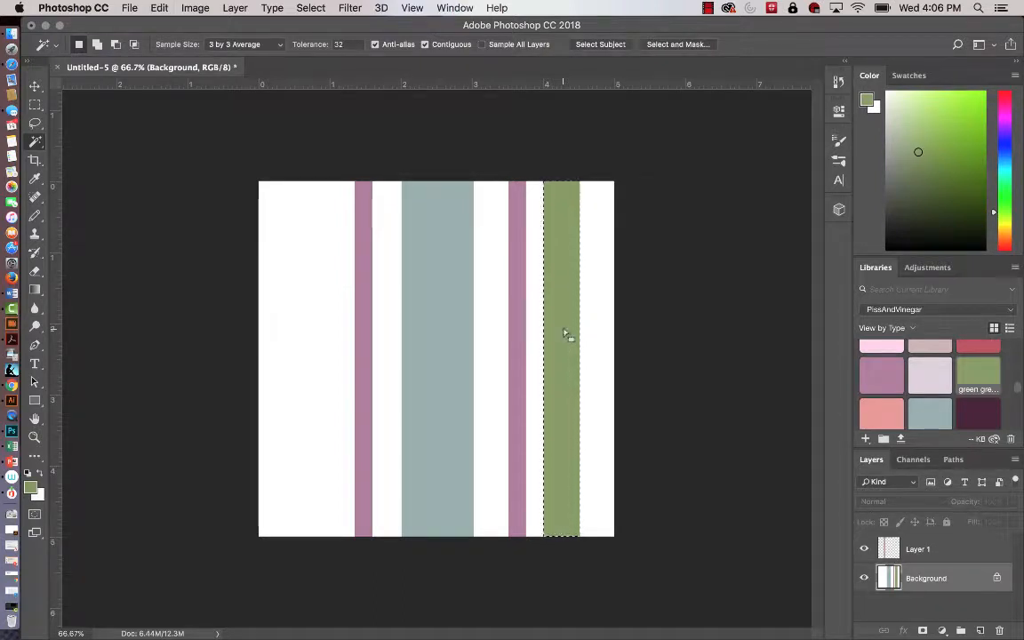
pyautogui.press('super+v')
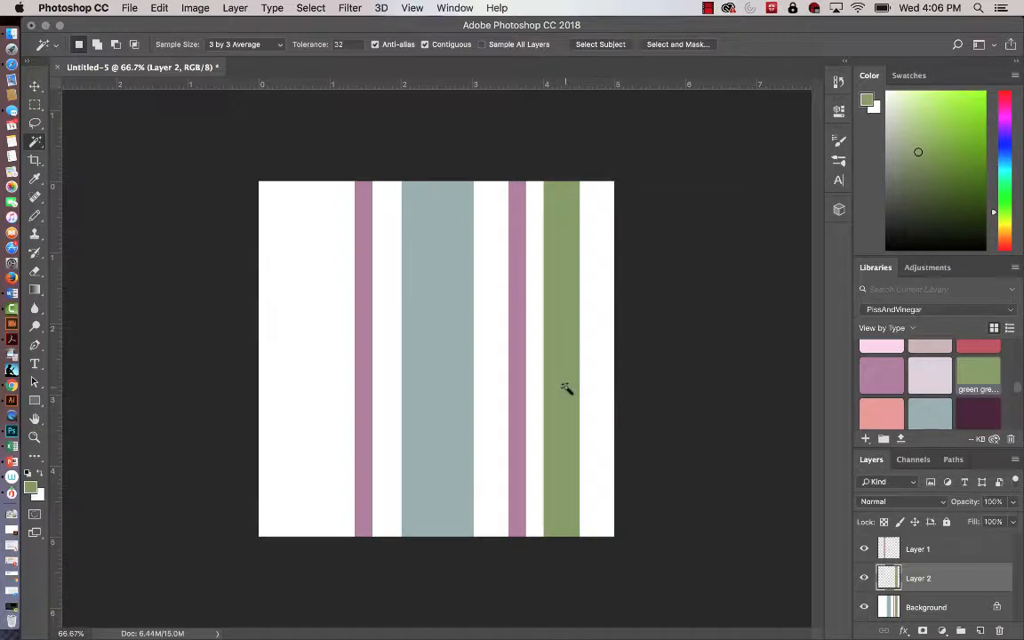
# Move the green copy left to span about 0.45 to 0.95 in, and shift the lavender copy about 0.13 in closer to it.
pyautogui.press('v')
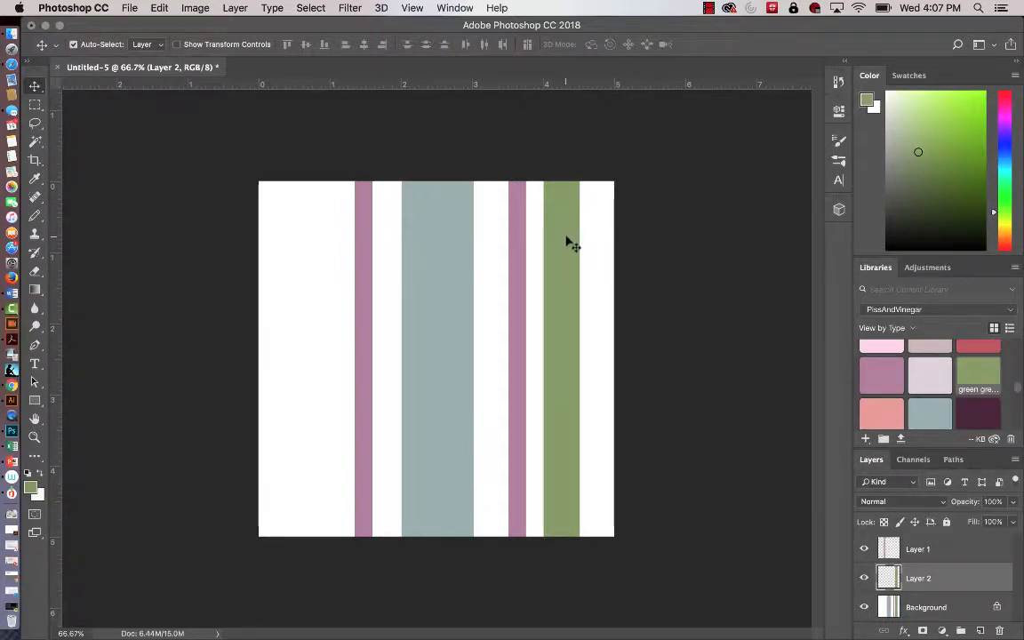
pyautogui.moveTo(565, 244); pyautogui.dragTo(313, 238)
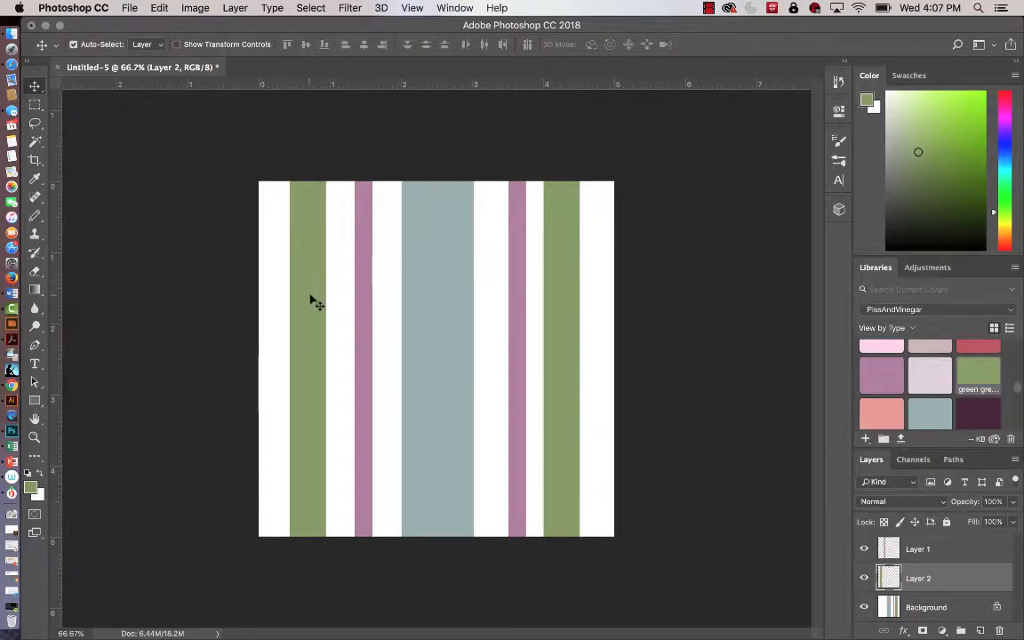
pyautogui.moveTo(311, 301); pyautogui.dragTo(314, 300)
pyautogui.click(364, 307)
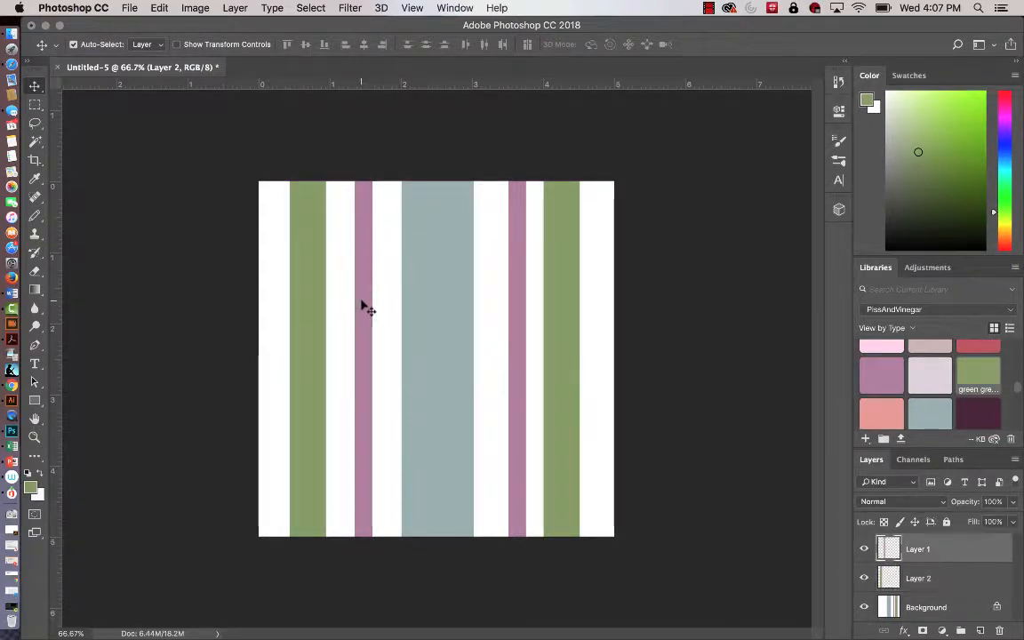
pyautogui.moveTo(362, 303); pyautogui.dragTo(311, 314)
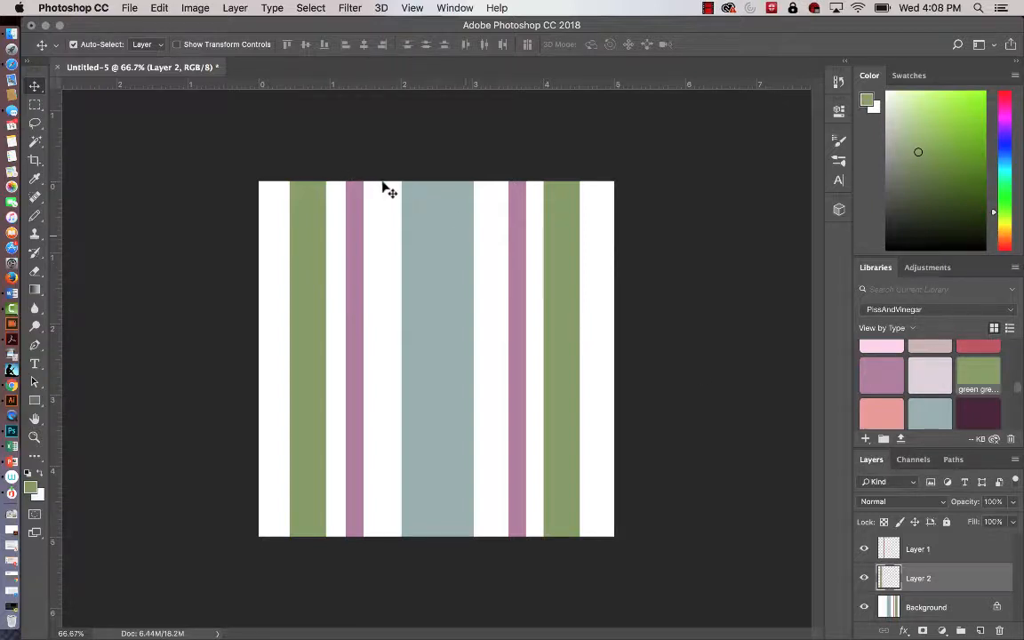
# Marquee-select a thin full-height strip at about 1.65 in on the Background layer and fill it with default black at 100% opacity.
pyautogui.click(940, 607)
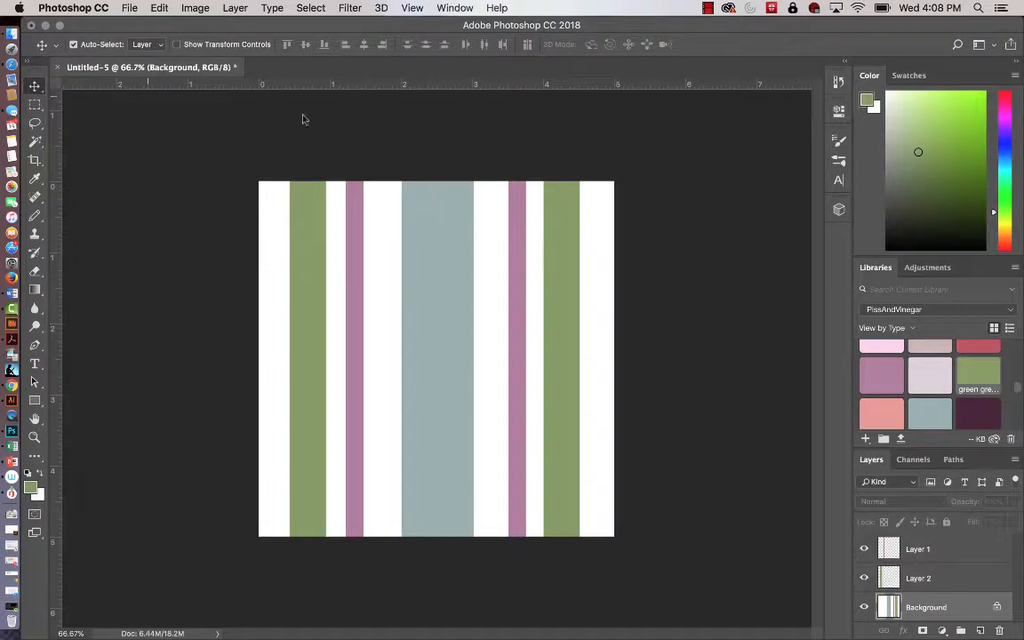
pyautogui.click(34, 105)
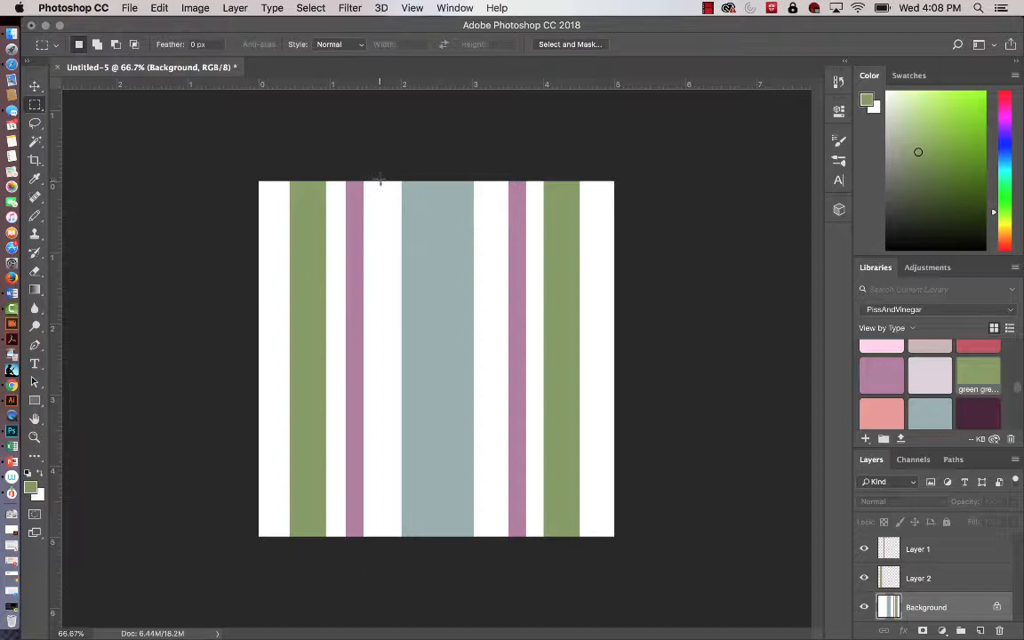
pyautogui.moveTo(375, 180); pyautogui.dragTo(378, 540)
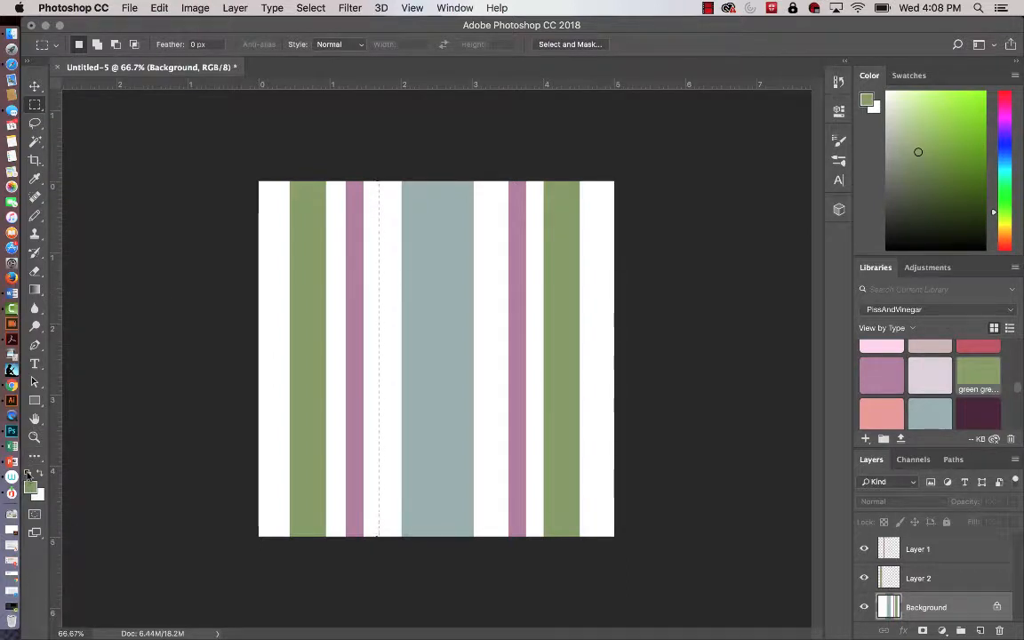
pyautogui.click(28, 475)
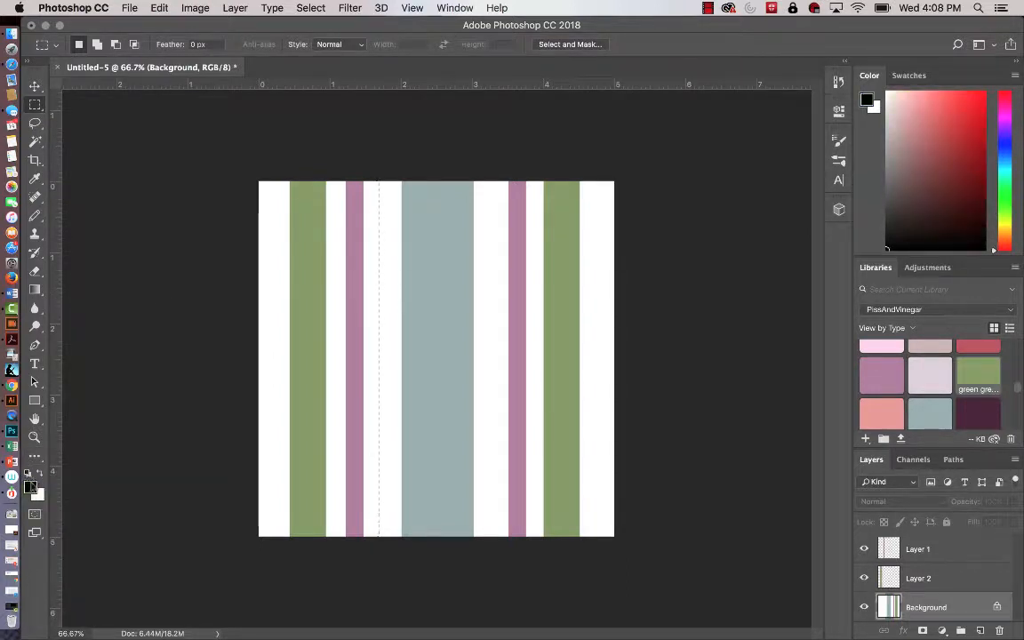
pyautogui.hotkey('shift', 'BackSpace')
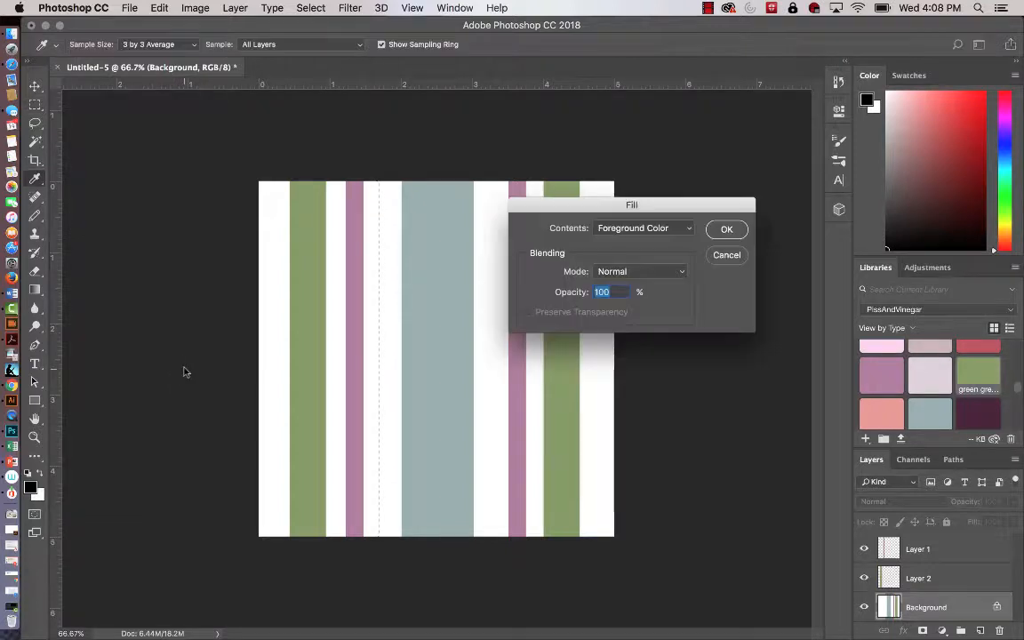
pyautogui.click(722, 232)
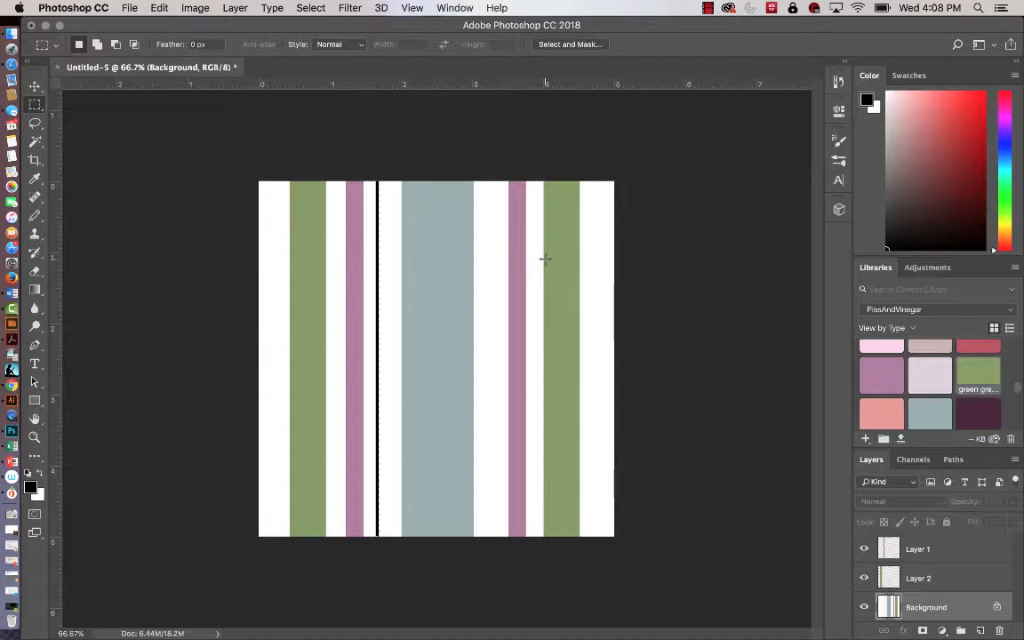
# Copy the thin black stripe to a new layer and move the copy about 1.667 in right, beyond the grey-blue stripe.
pyautogui.press('super+j')
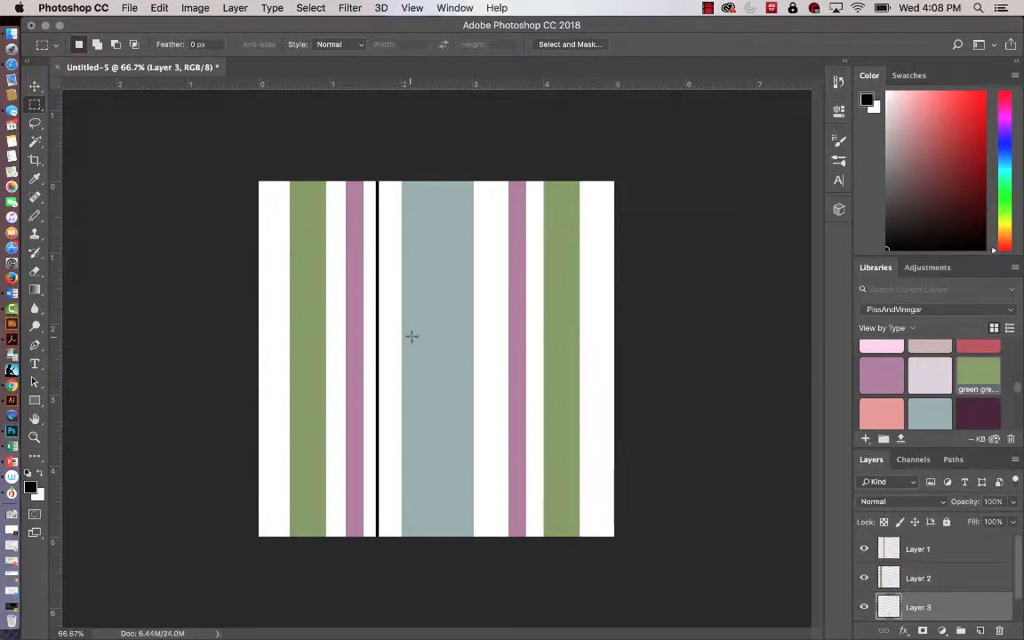
pyautogui.press('v')
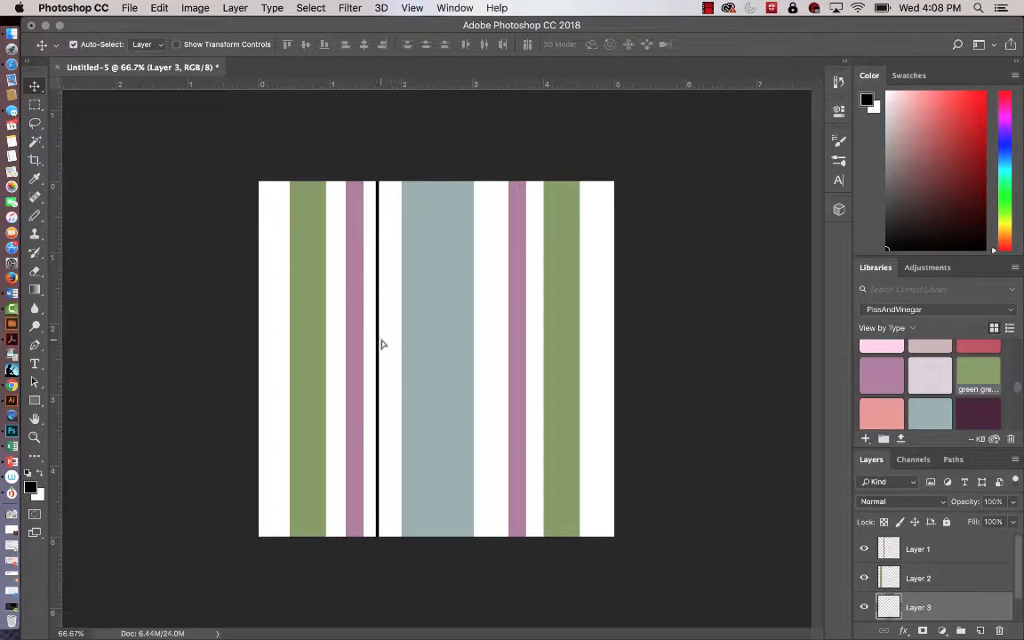
pyautogui.moveTo(383, 344); pyautogui.dragTo(496, 346)
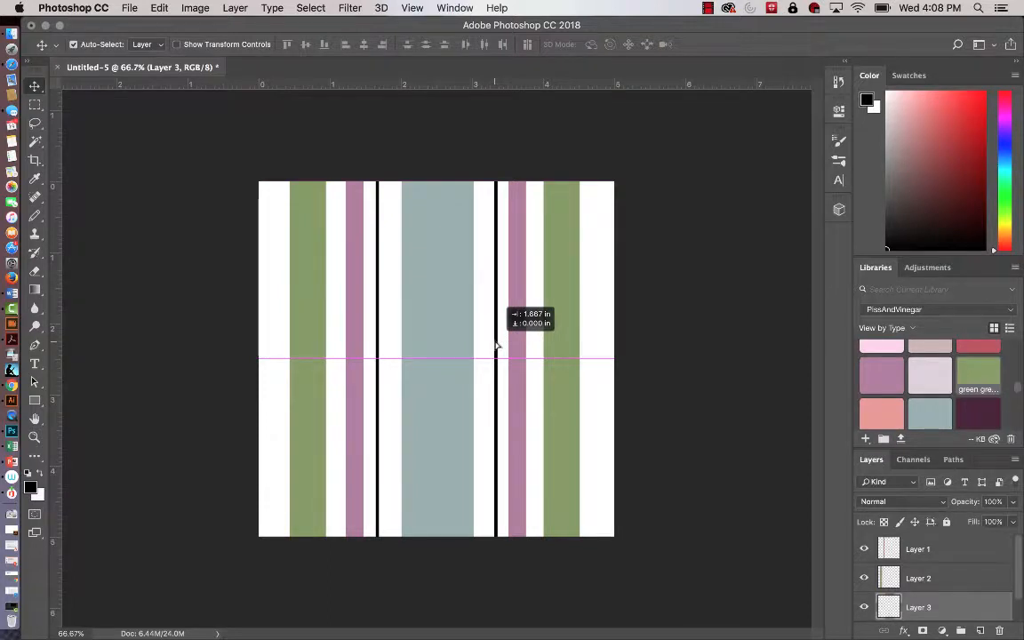
pyautogui.moveTo(496, 347); pyautogui.dragTo(496, 345)
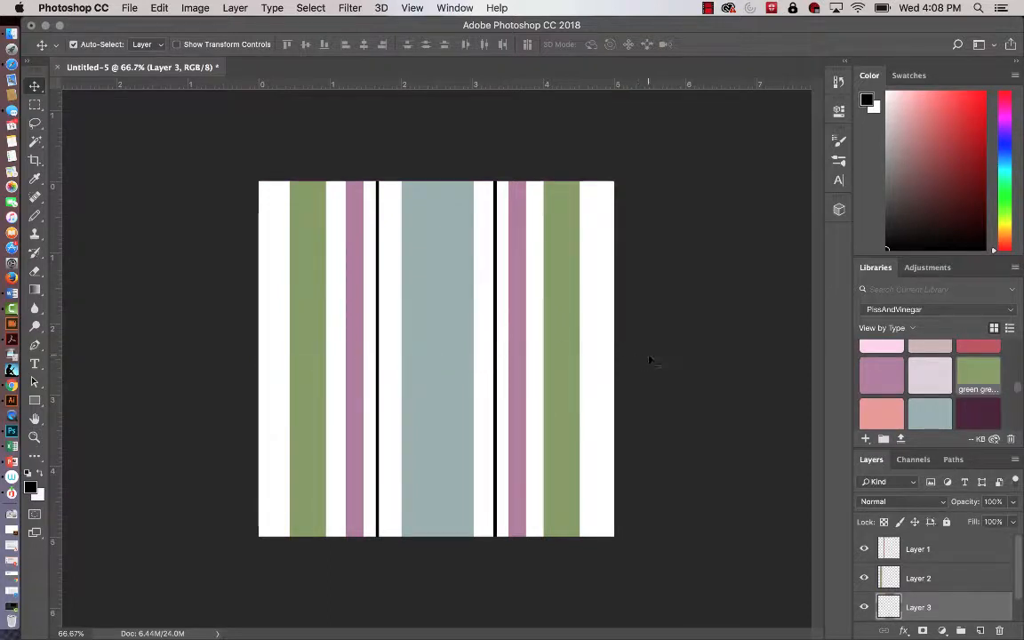
# Merge all visible stripe layers into the Background.
pyautogui.scroll(-1, 880, 587)
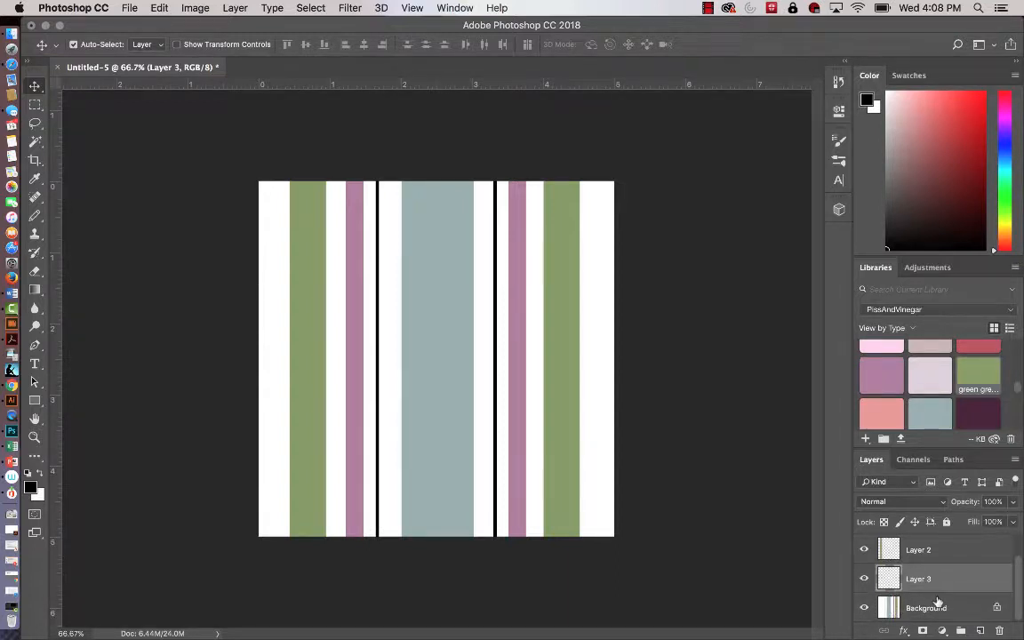
pyautogui.scroll(1, 929, 600)
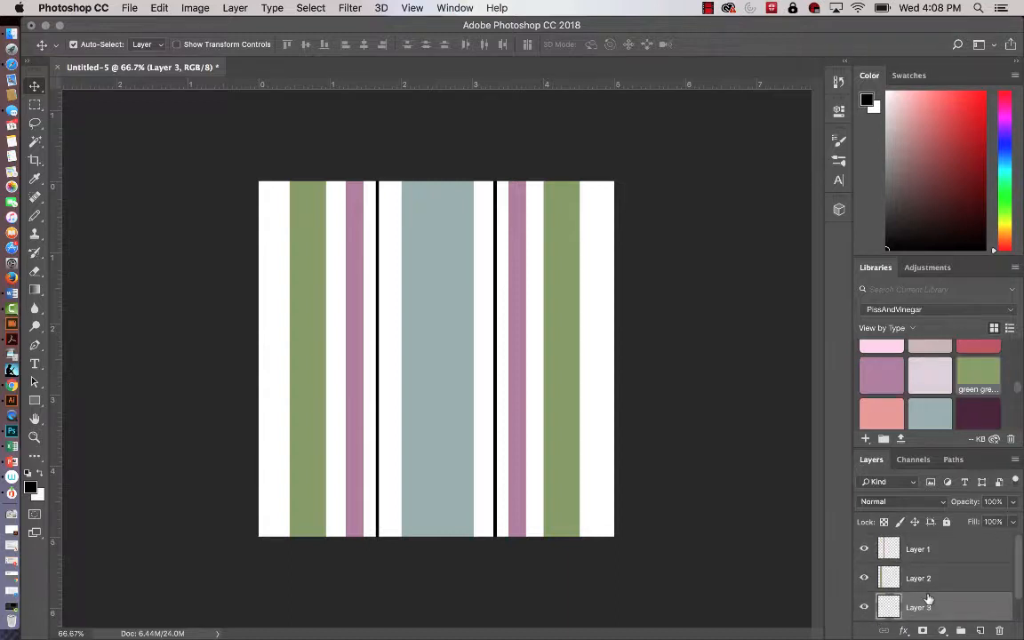
pyautogui.scroll(-1, 928, 600)
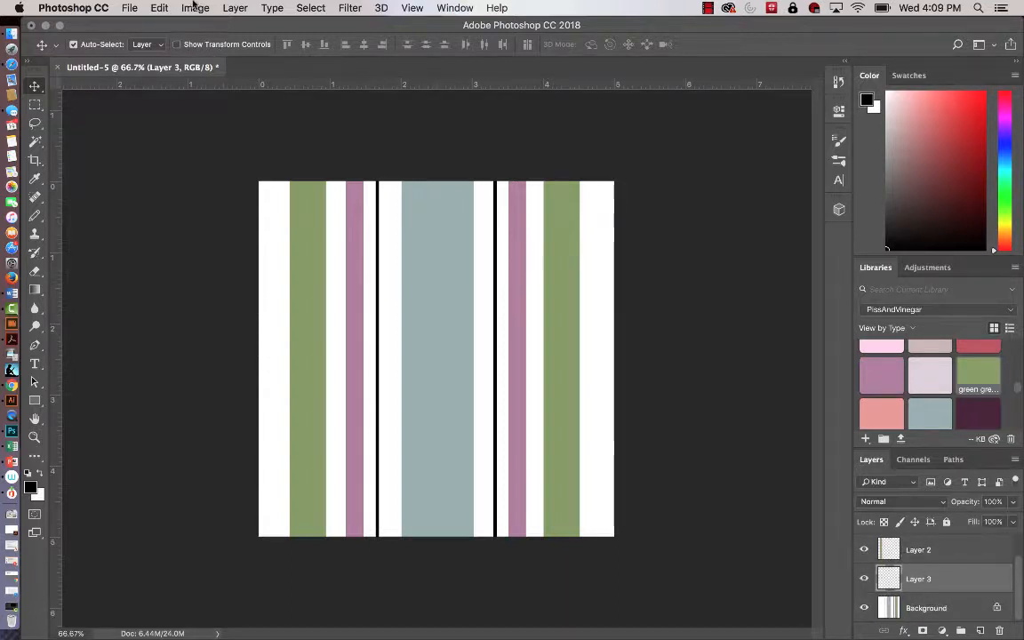
pyautogui.click(234, 8)
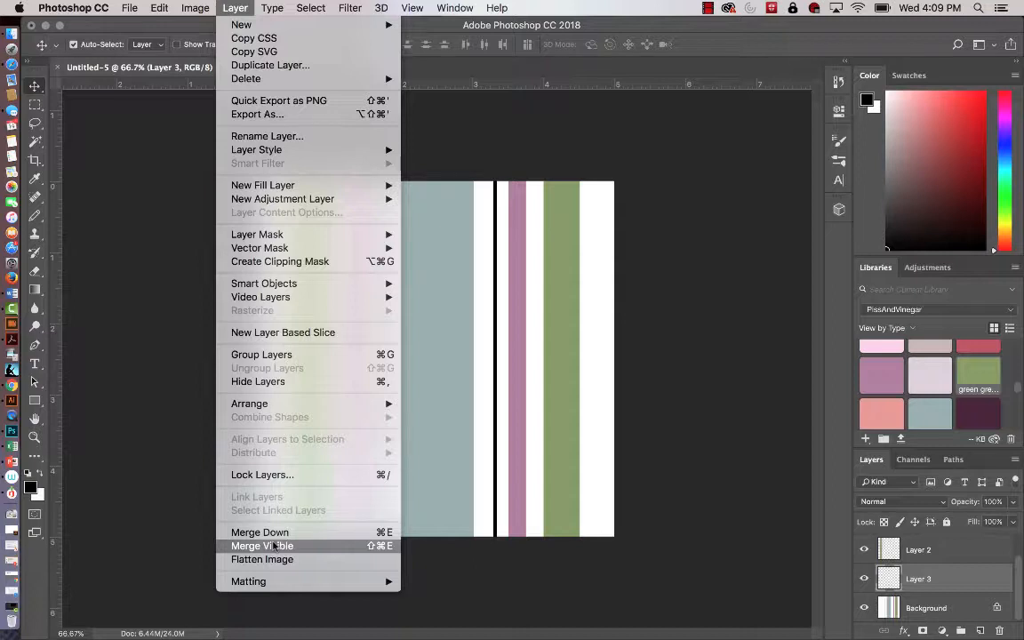
pyautogui.click(276, 545)
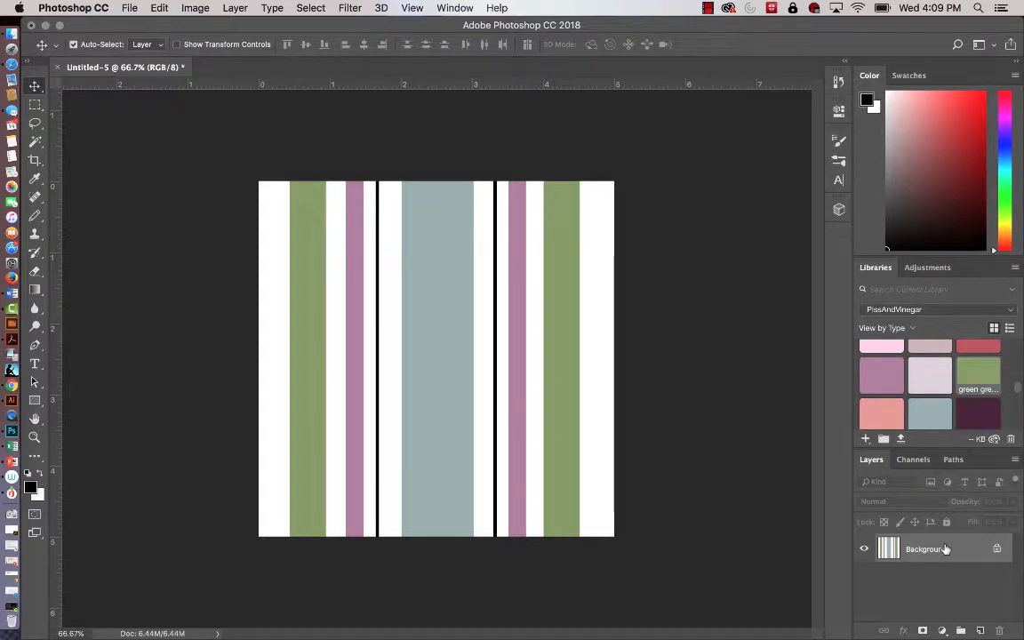
# Unlock the merged Background layer and duplicate it.
pyautogui.click(997, 550)
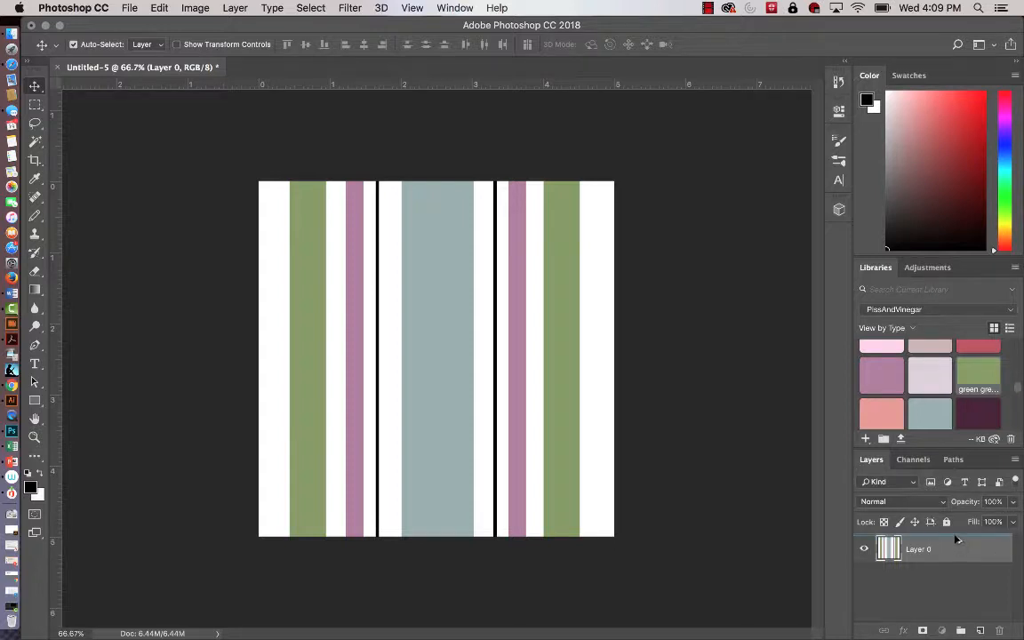
pyautogui.press('super+j')
pyautogui.click(958, 596)
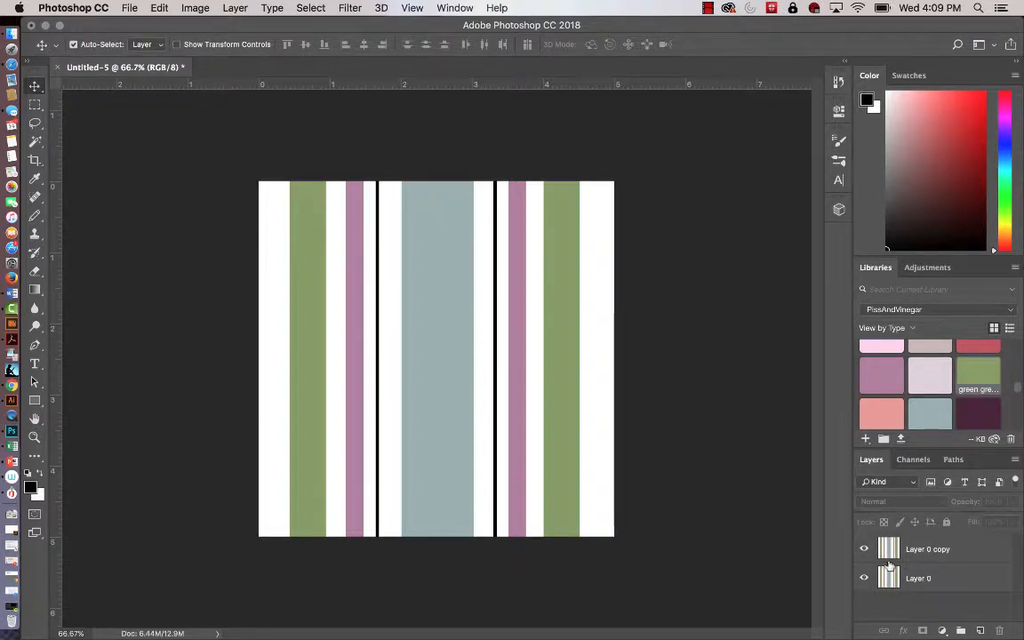
# Rotate the duplicate stripe layer 90° with Free Transform and lower its opacity to 57%.
pyautogui.click(934, 551)
pyautogui.press('super+t')
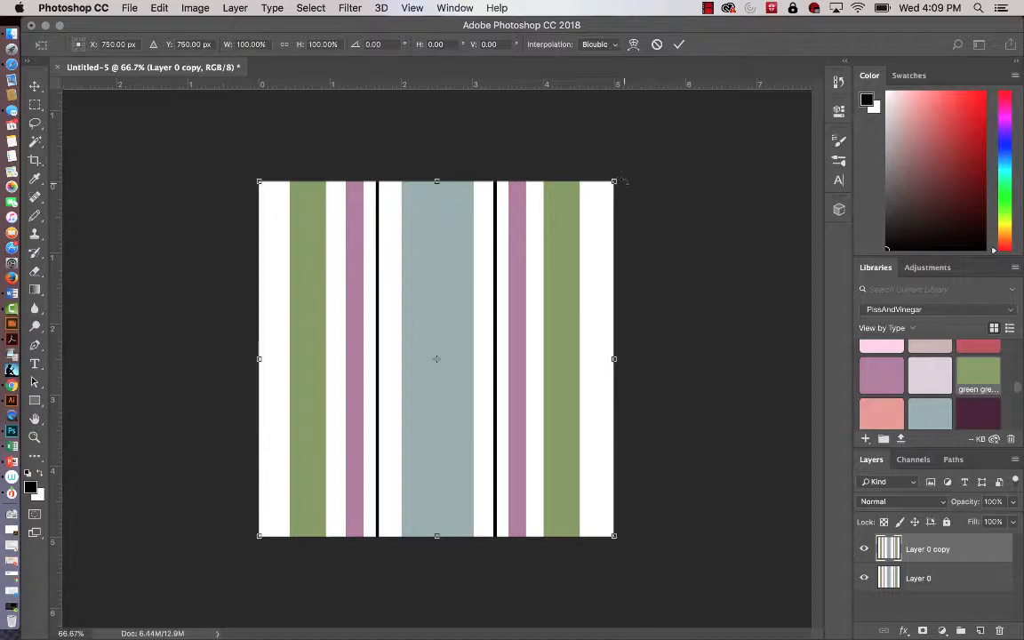
pyautogui.moveTo(624, 175); pyautogui.dragTo(650, 566)
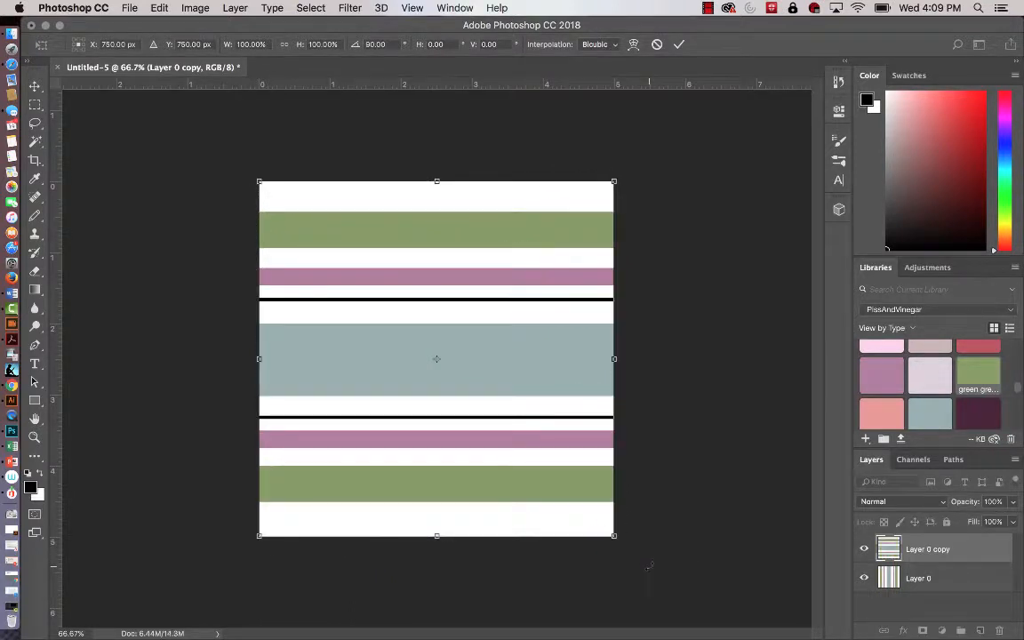
pyautogui.press('Return')
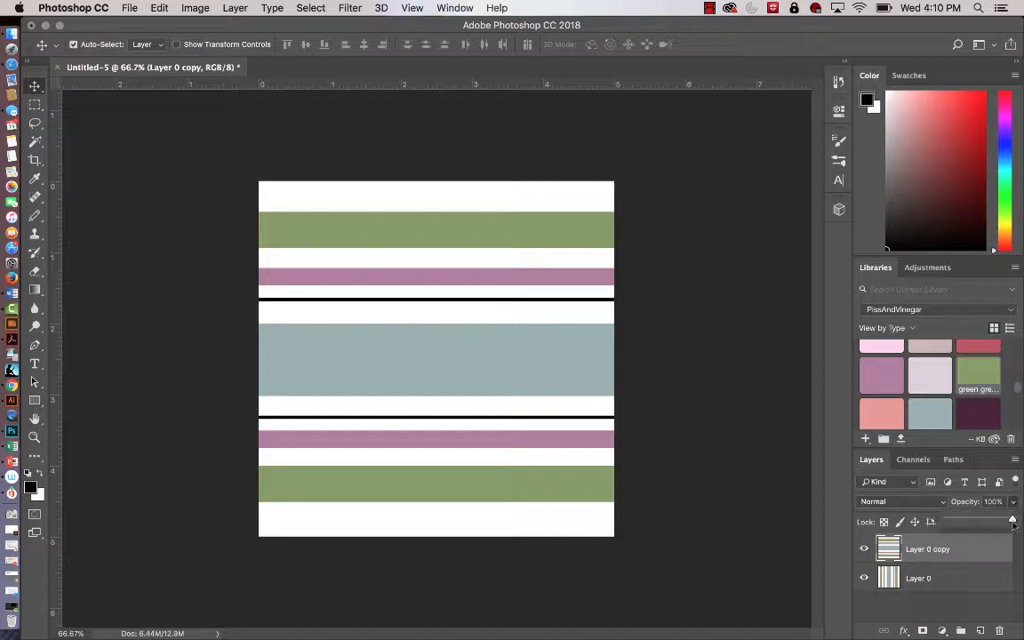
pyautogui.moveTo(1014, 506); pyautogui.dragTo(983, 522)
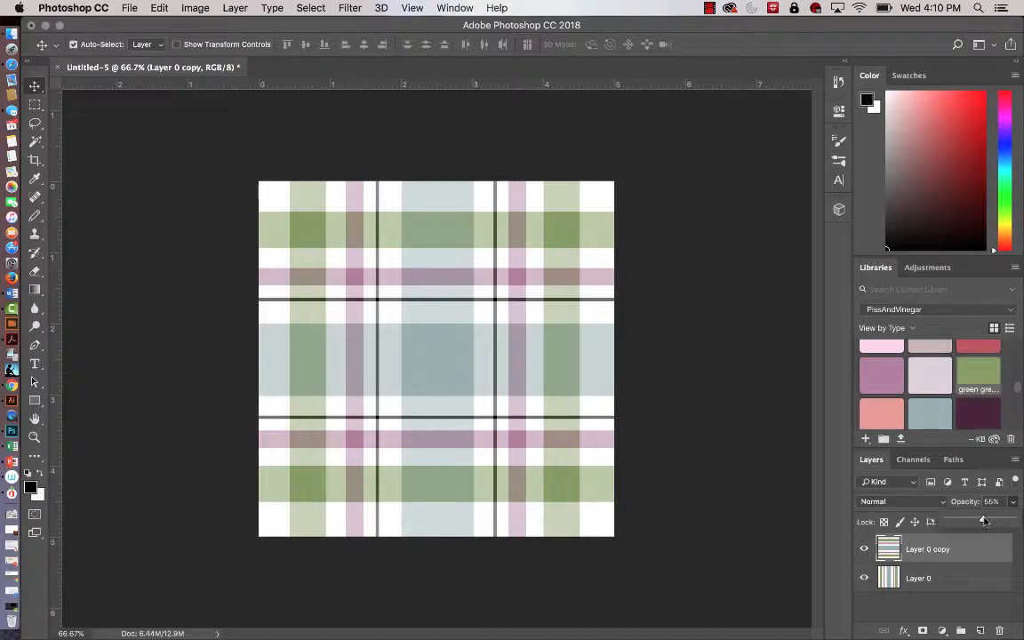
pyautogui.moveTo(983, 522)
pyautogui.mouseDown()
pyautogui.moveTo(959, 522)
pyautogui.moveTo(984, 521)
pyautogui.mouseUp()
# Define the plaid canvas as a pattern named "olive pink plaid".
pyautogui.click(158, 9)
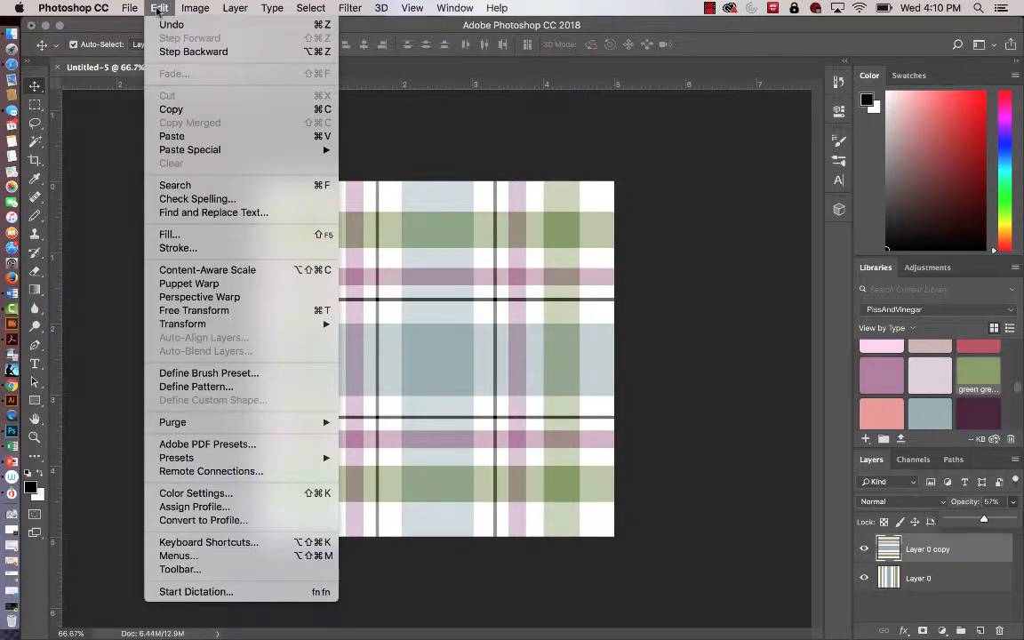
pyautogui.click(199, 389)
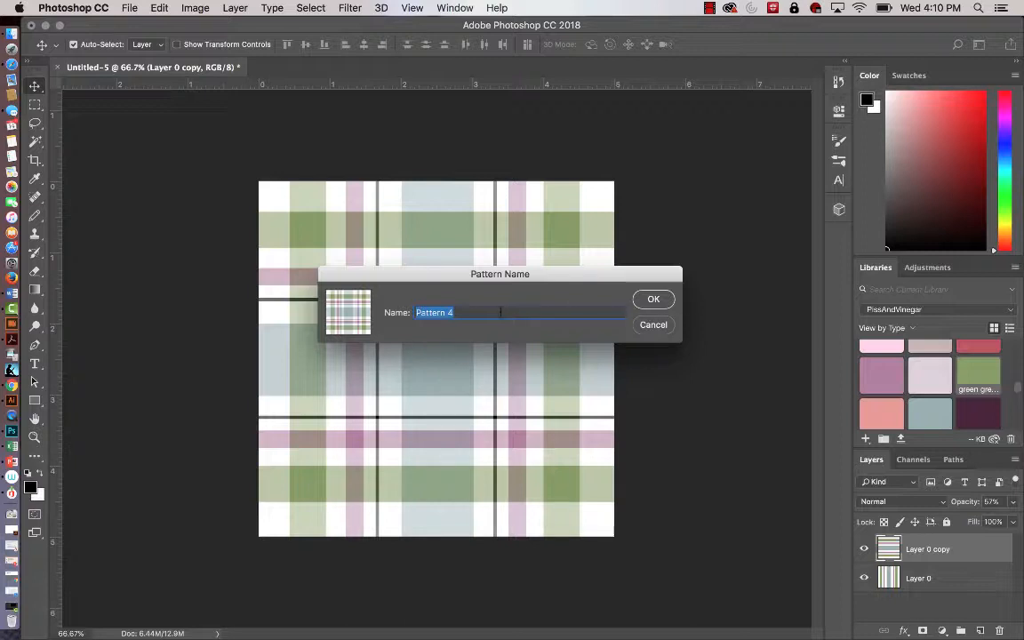
pyautogui.write('olive pink plaid')
pyautogui.press('Return')
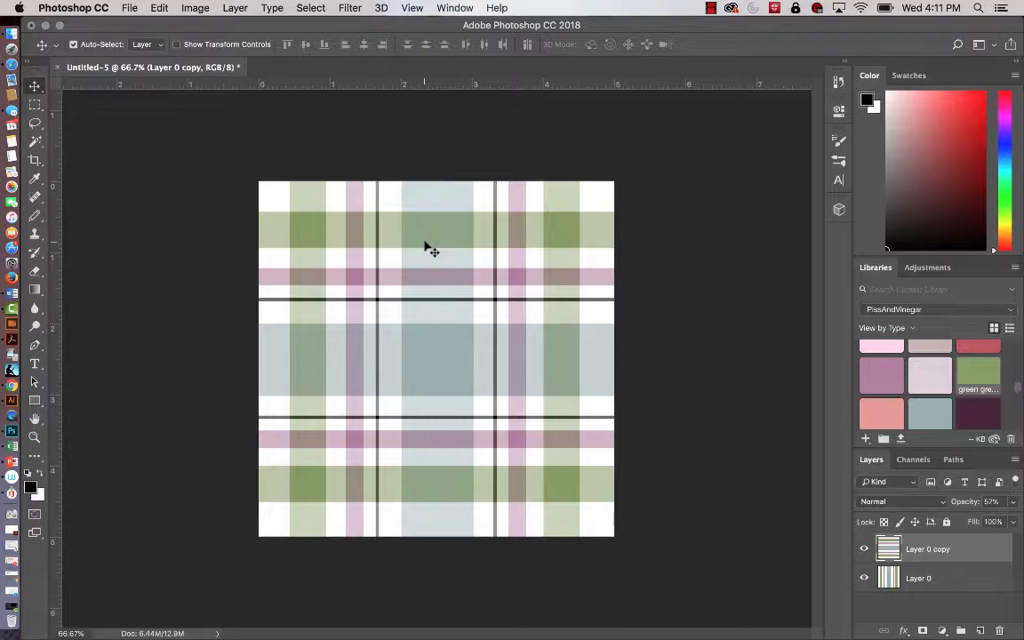
# Create a new 15 by 15 inch document at 300 pixels per inch with a white background.
pyautogui.click(130, 8)
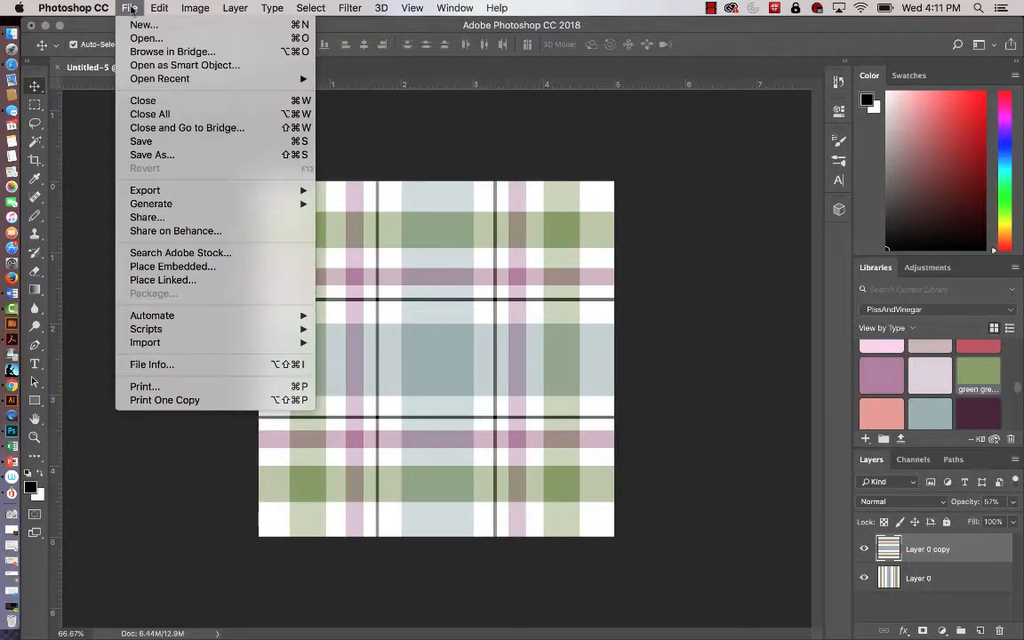
pyautogui.click(126, 25)
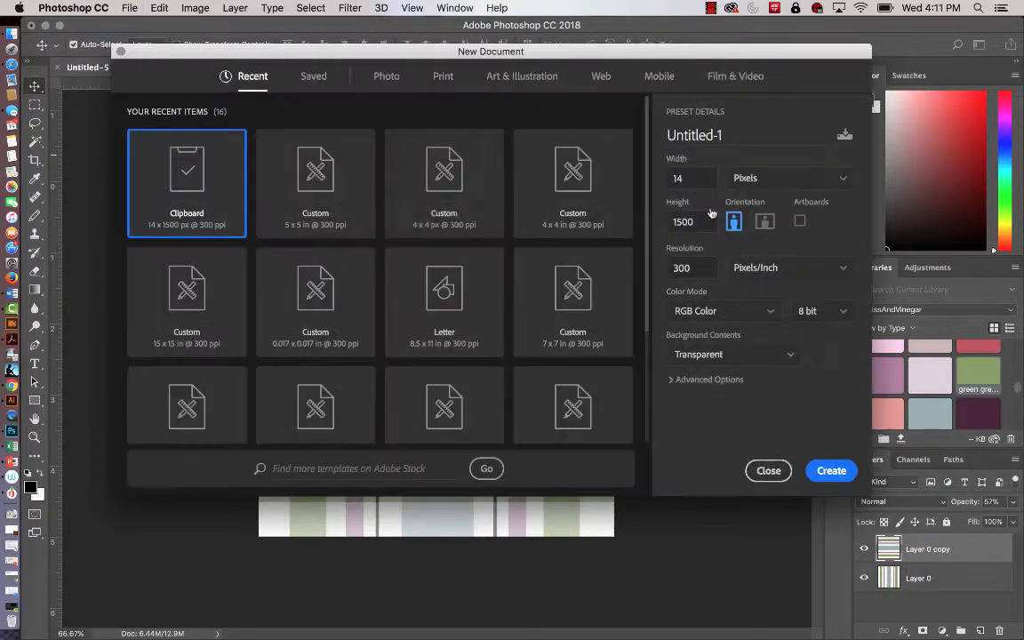
pyautogui.click(845, 181)
pyautogui.click(807, 224)
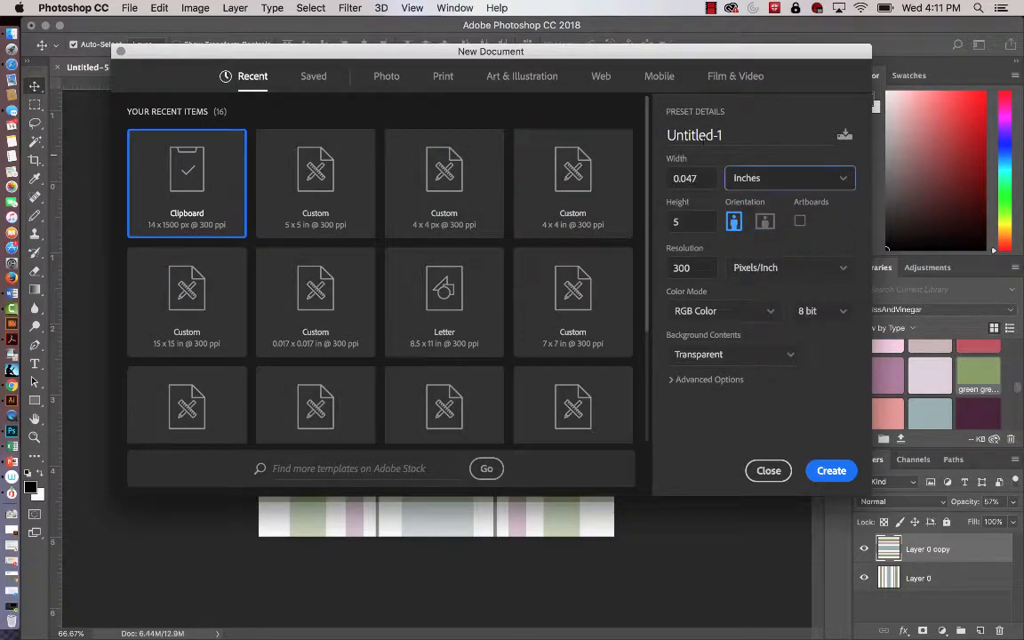
pyautogui.hotkey('shift', 'Tab')
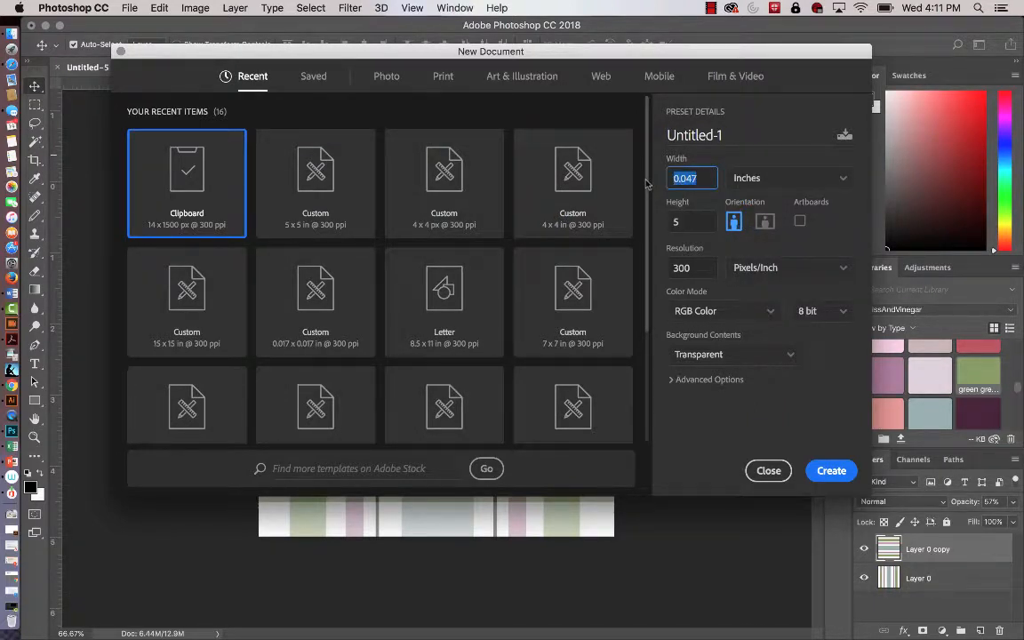
pyautogui.write('15')
pyautogui.press('Tab')
pyautogui.write('15')
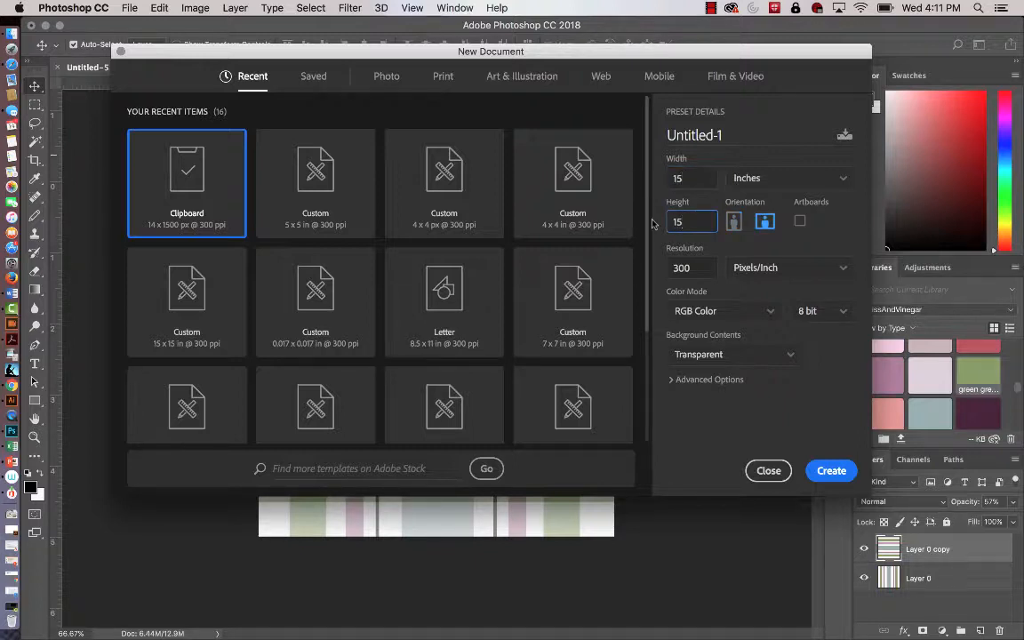
pyautogui.click(789, 357)
pyautogui.click(699, 381)
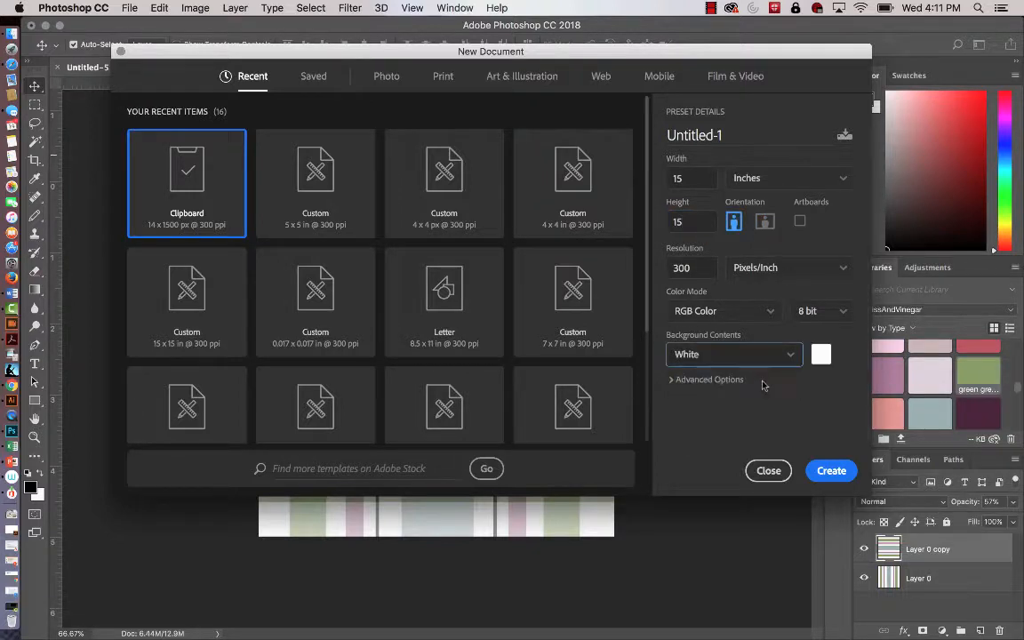
pyautogui.click(845, 474)
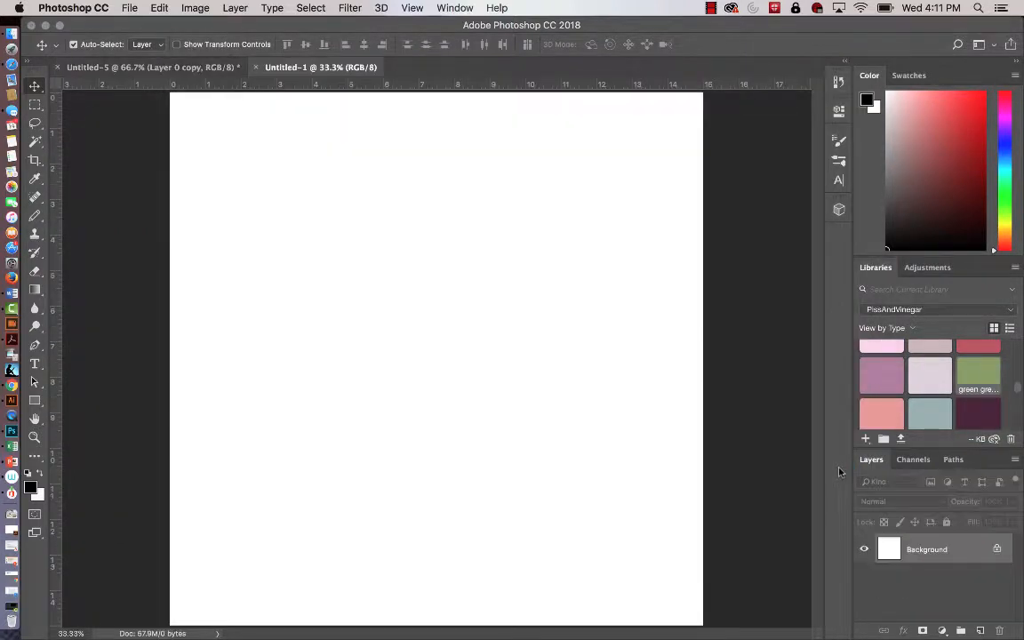
# Fill the new document's Background with the custom olive pink plaid pattern at 100% opacity.
pyautogui.click(159, 8)
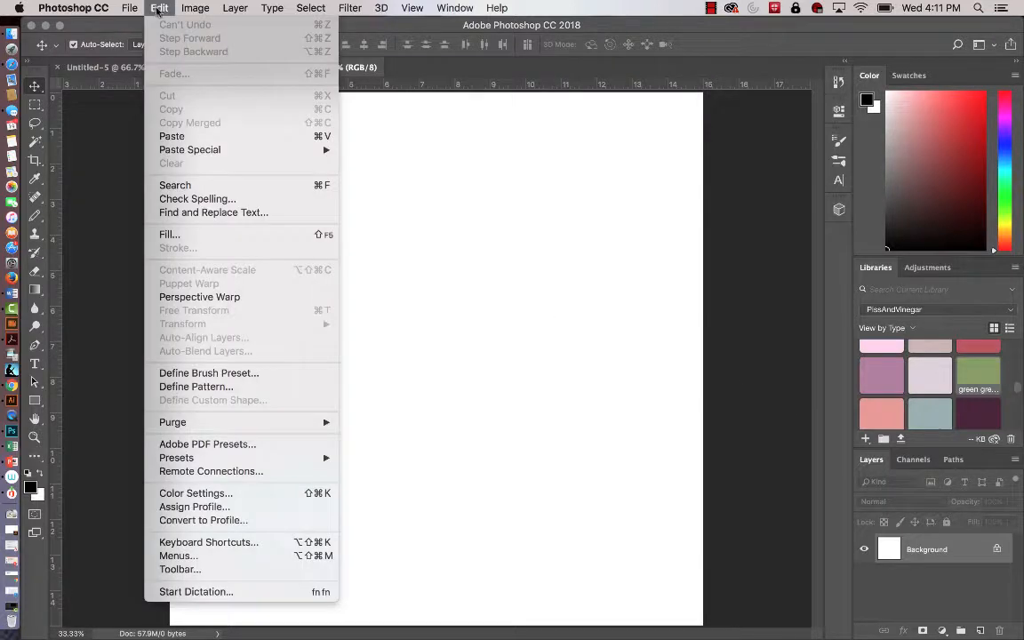
pyautogui.click(176, 233)
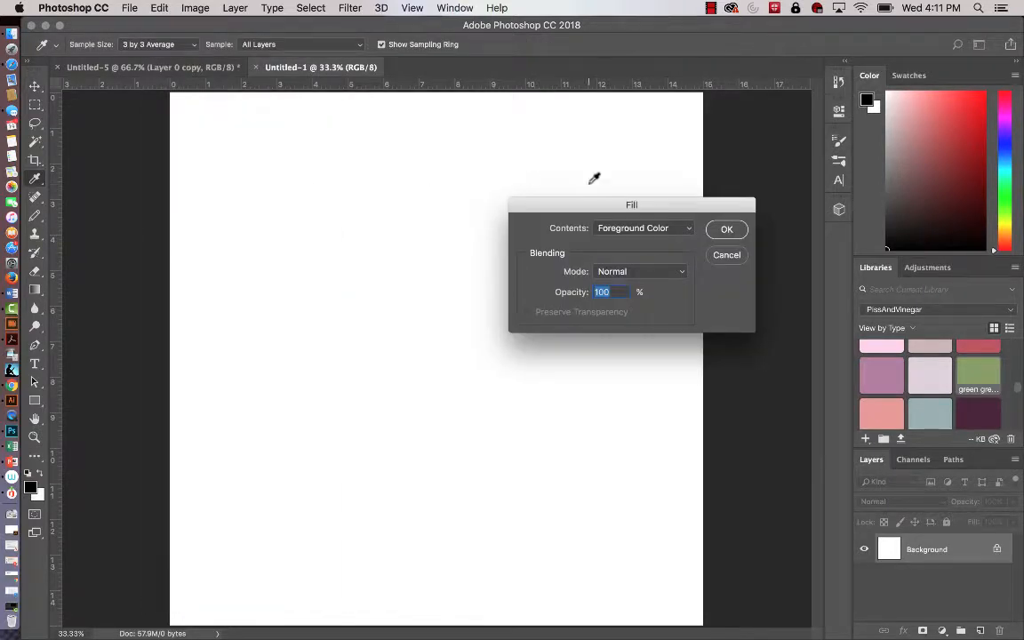
pyautogui.click(692, 232)
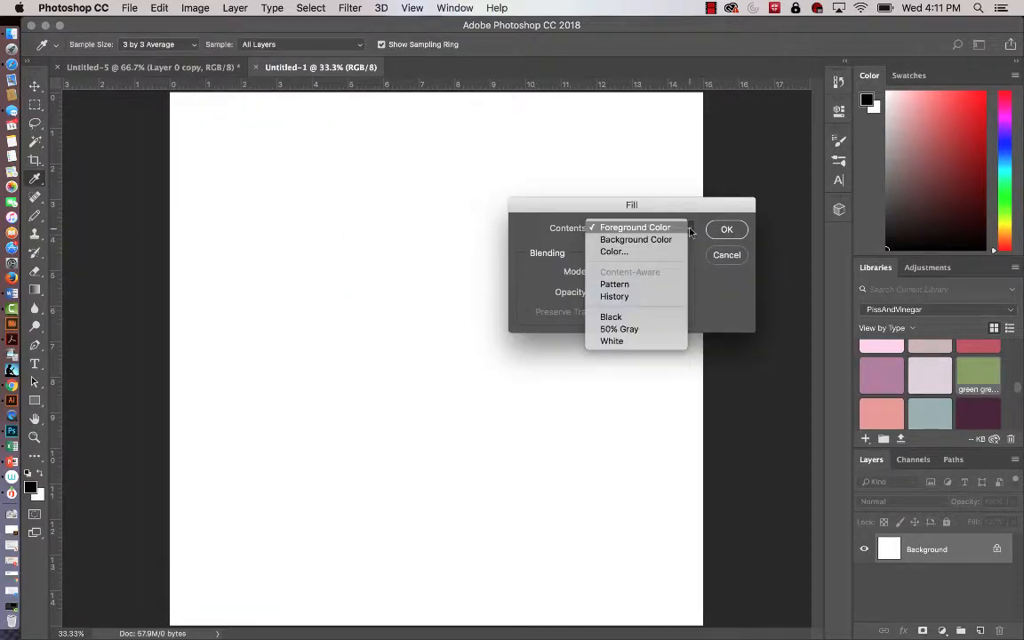
pyautogui.click(665, 284)
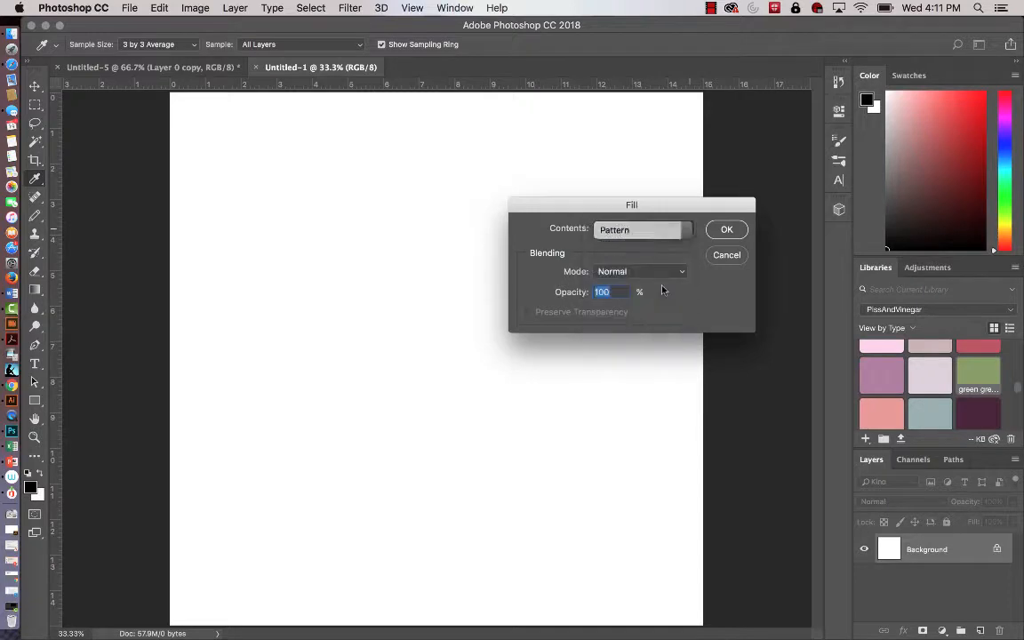
pyautogui.click(619, 269)
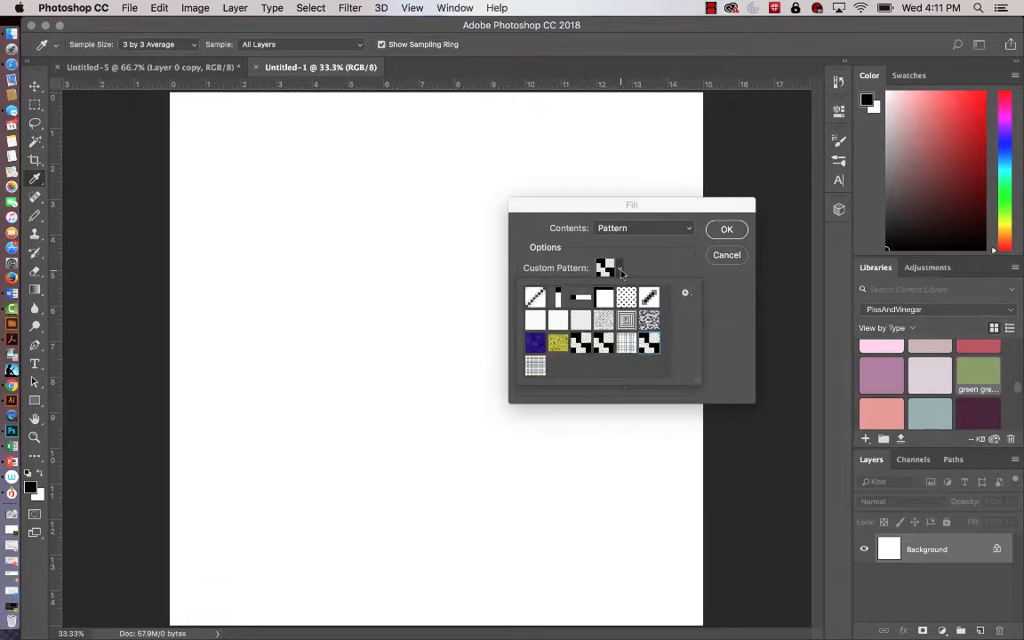
pyautogui.click(536, 367)
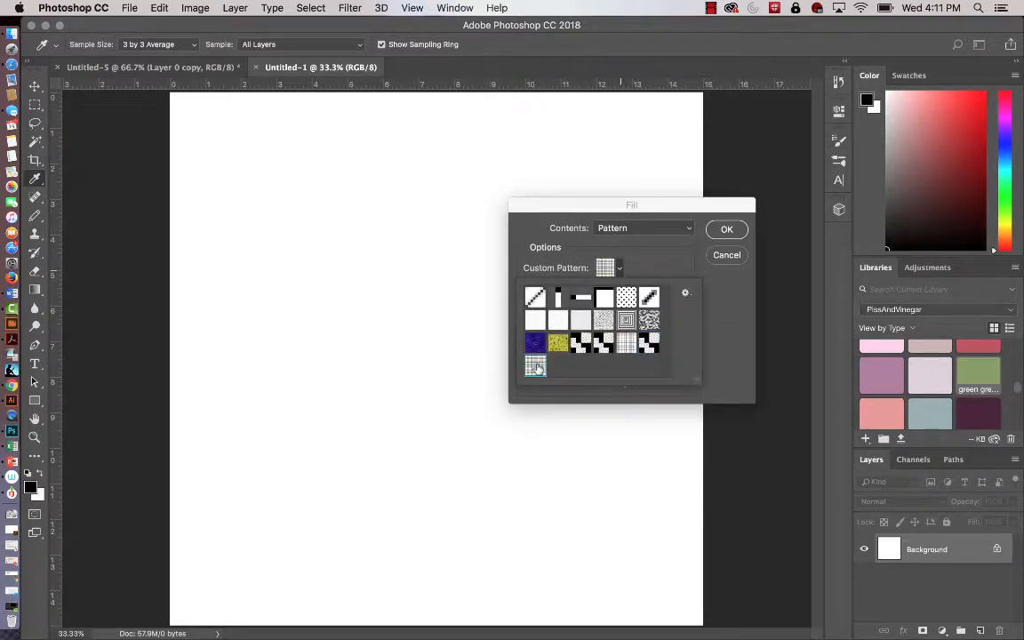
pyautogui.click(726, 229)
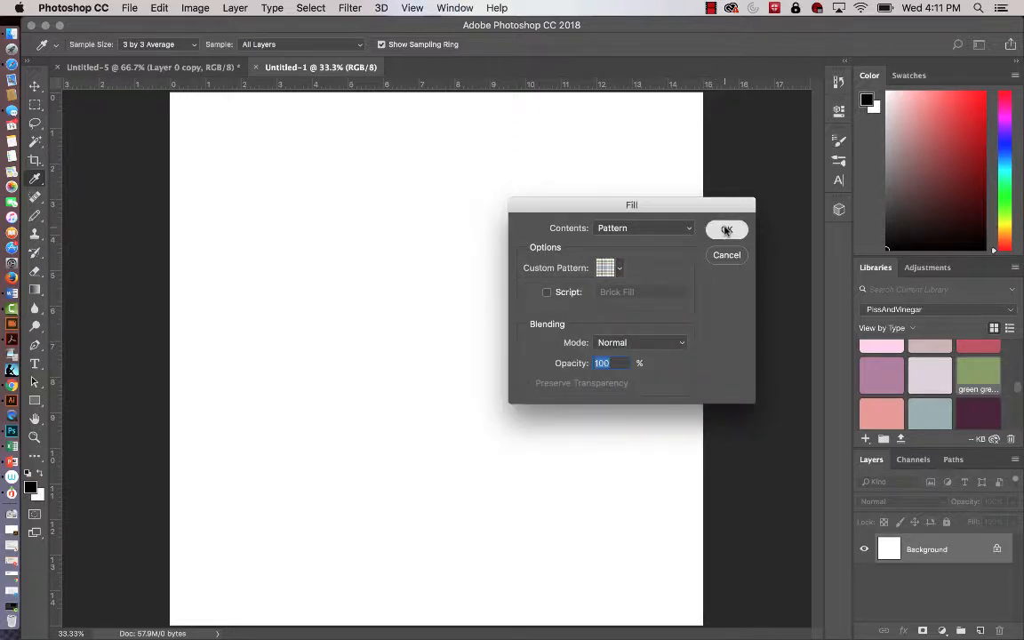
pyautogui.click(726, 230)
pyautogui.press('v')
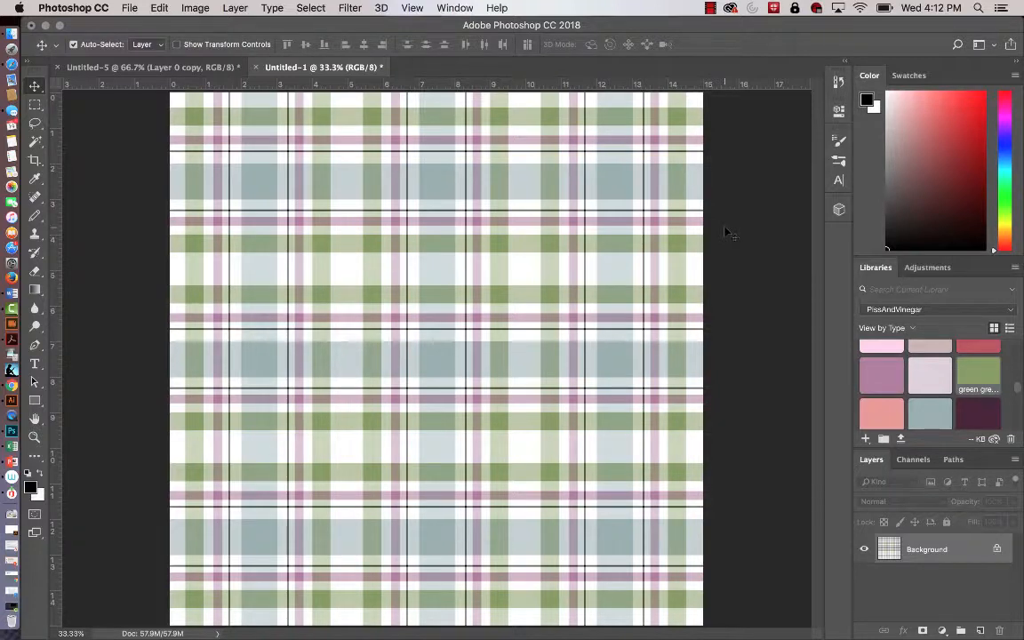
# Switch back to the original plaid document, Untitled-5.
pyautogui.click(190, 68)
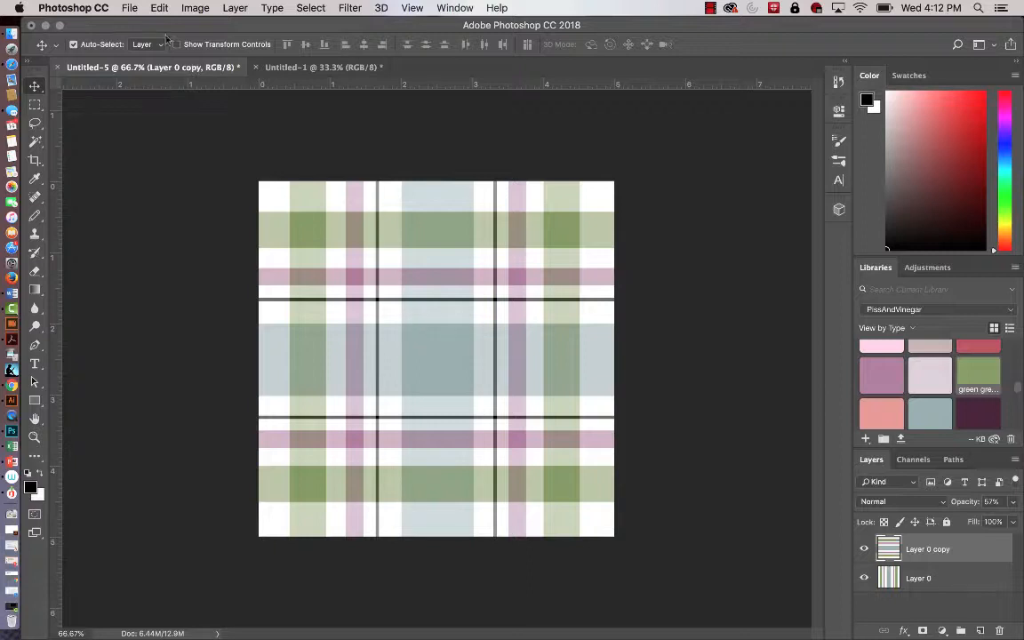
pyautogui.click(130, 8)
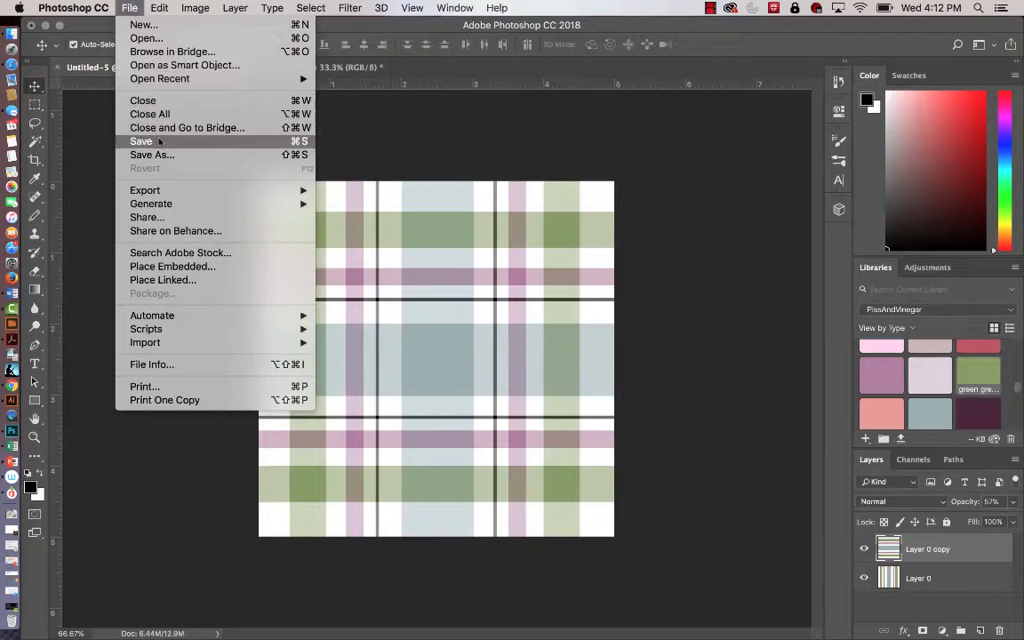
pyautogui.click(133, 10)
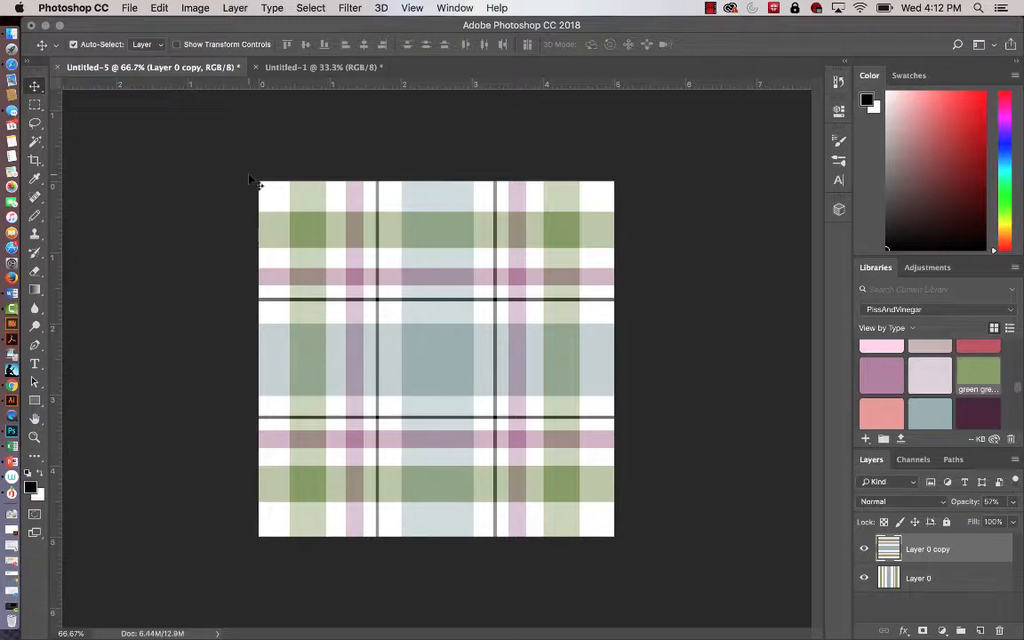
pyautogui.click(147, 9)
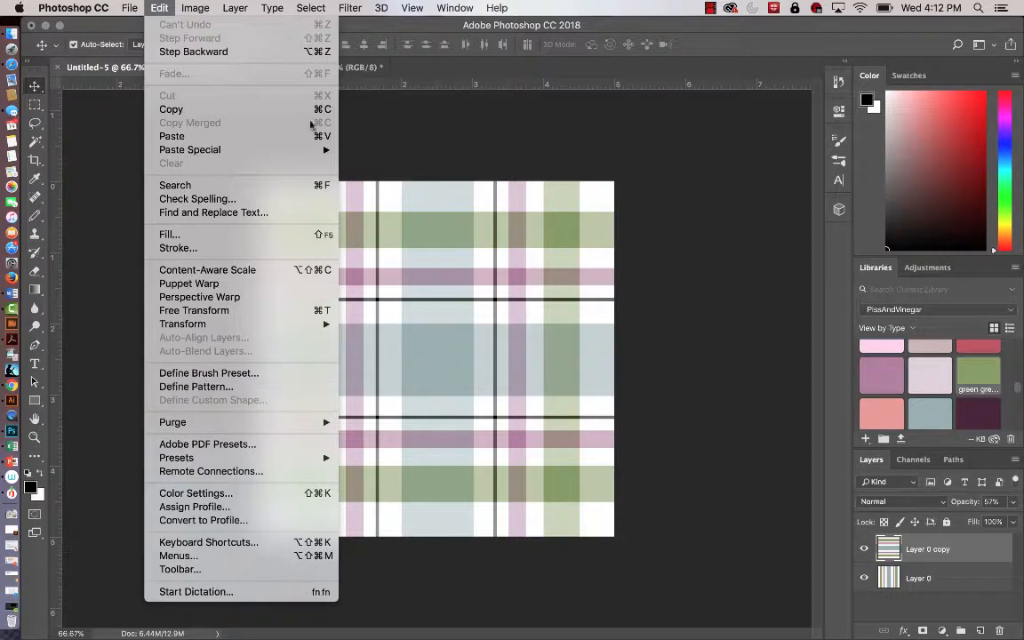
pyautogui.click(399, 130)
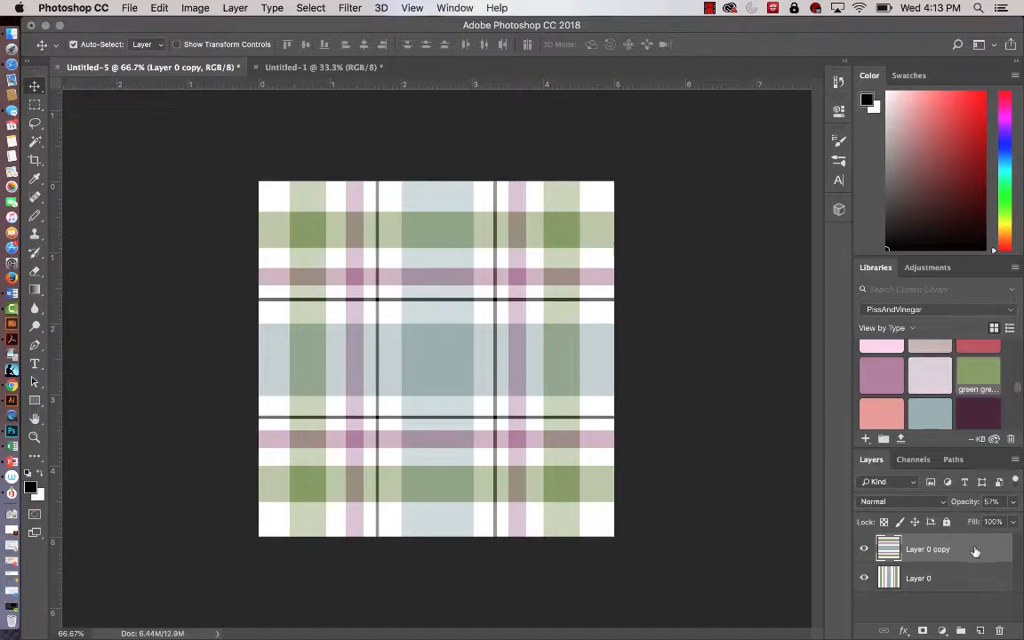
# Raise the opacity of the rotated stripe layer, Layer 0 copy, to 100%.
pyautogui.click(1012, 501)
pyautogui.moveTo(985, 522); pyautogui.dragTo(1013, 521)
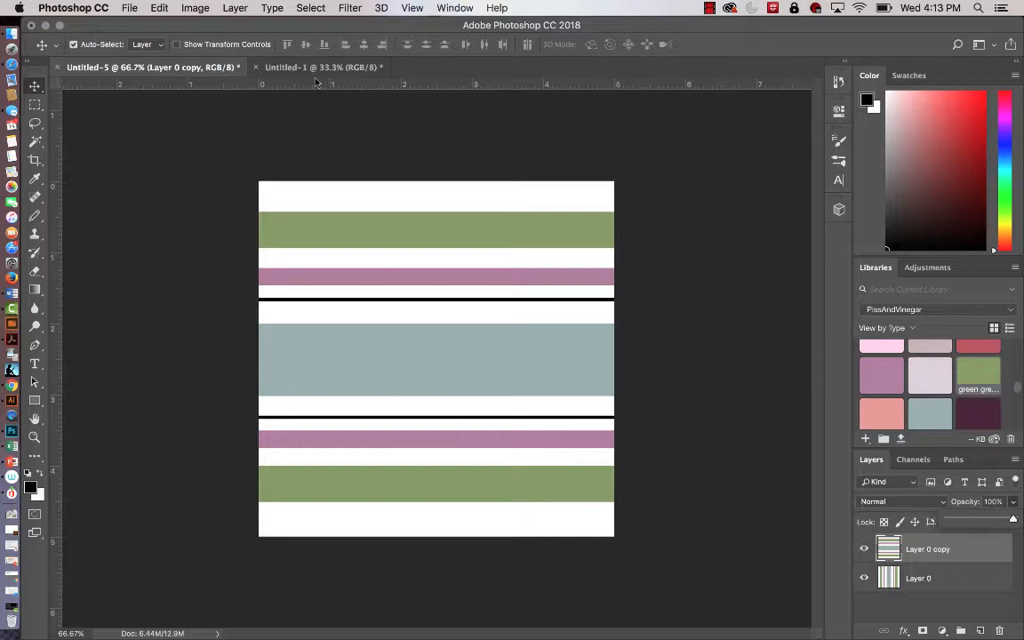
# Start a new document with its width and height set to 4 by 4 pixels.
pyautogui.click(129, 9)
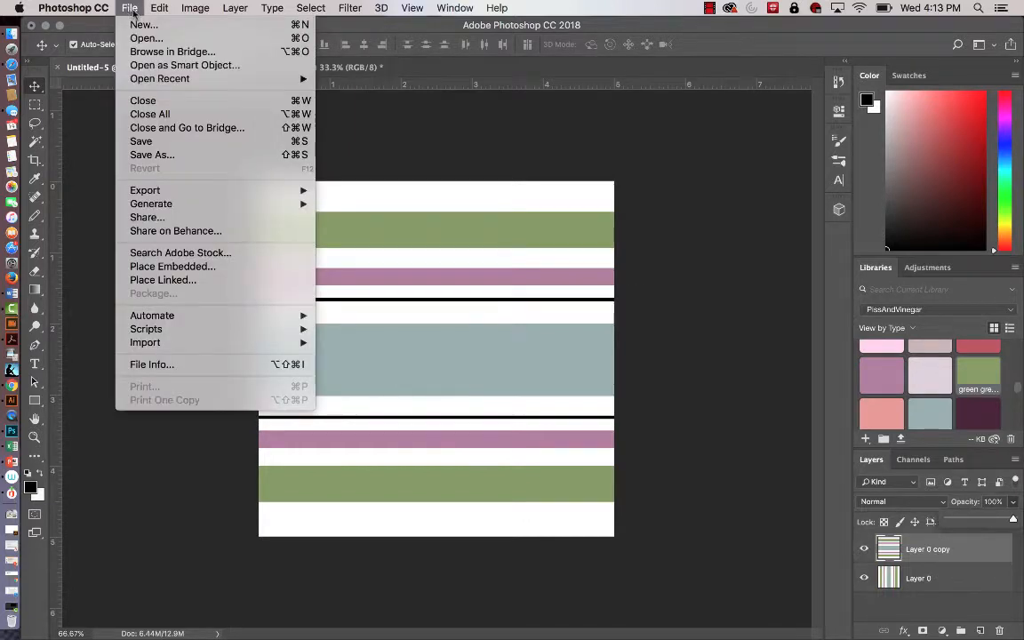
pyautogui.click(143, 26)
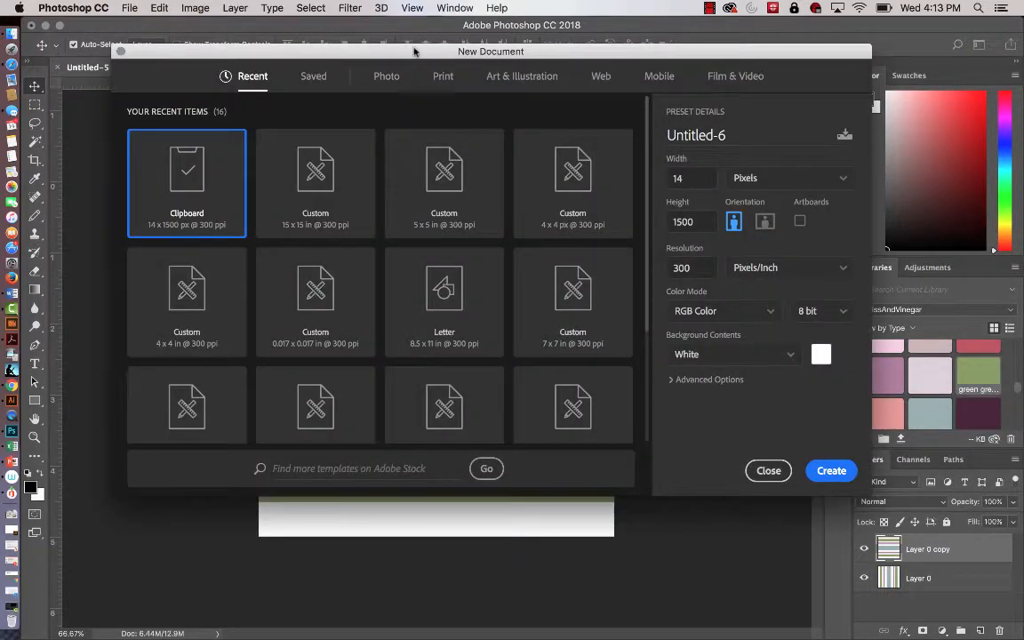
pyautogui.click(842, 175)
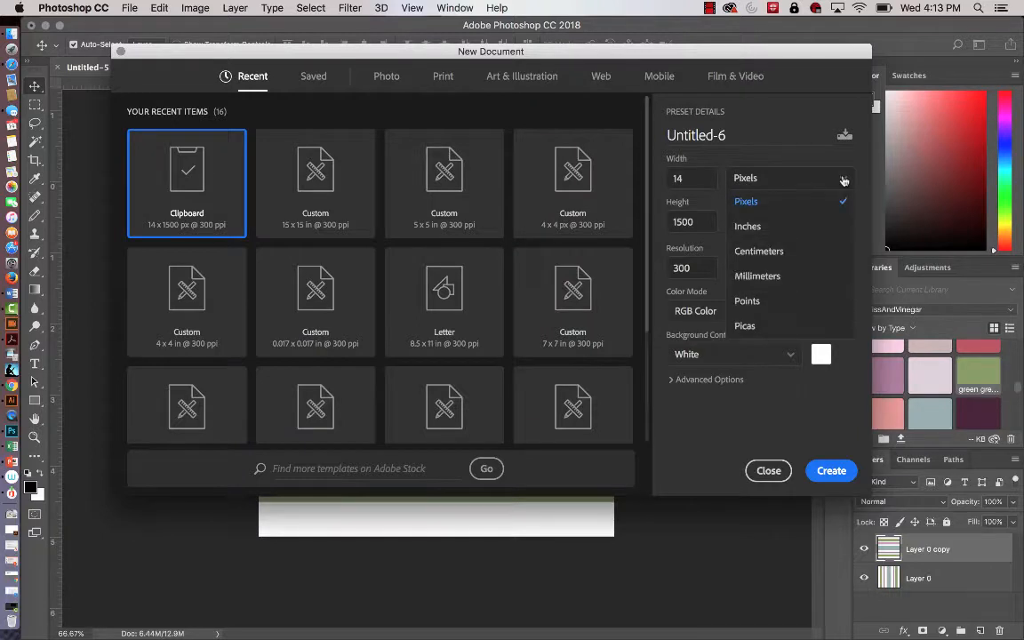
pyautogui.click(810, 205)
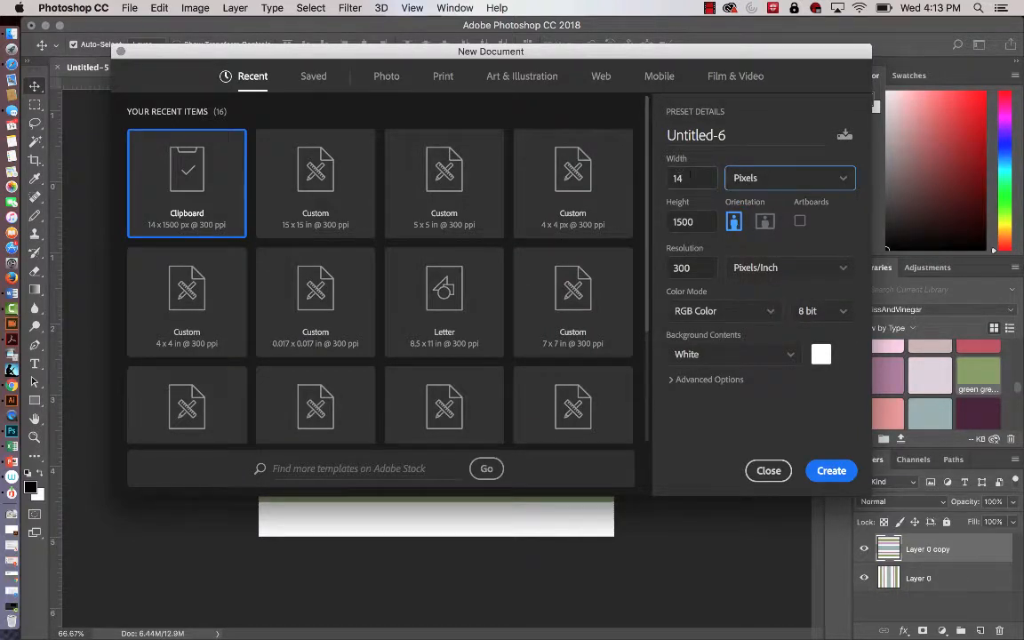
pyautogui.doubleClick(689, 176)
pyautogui.write('4')
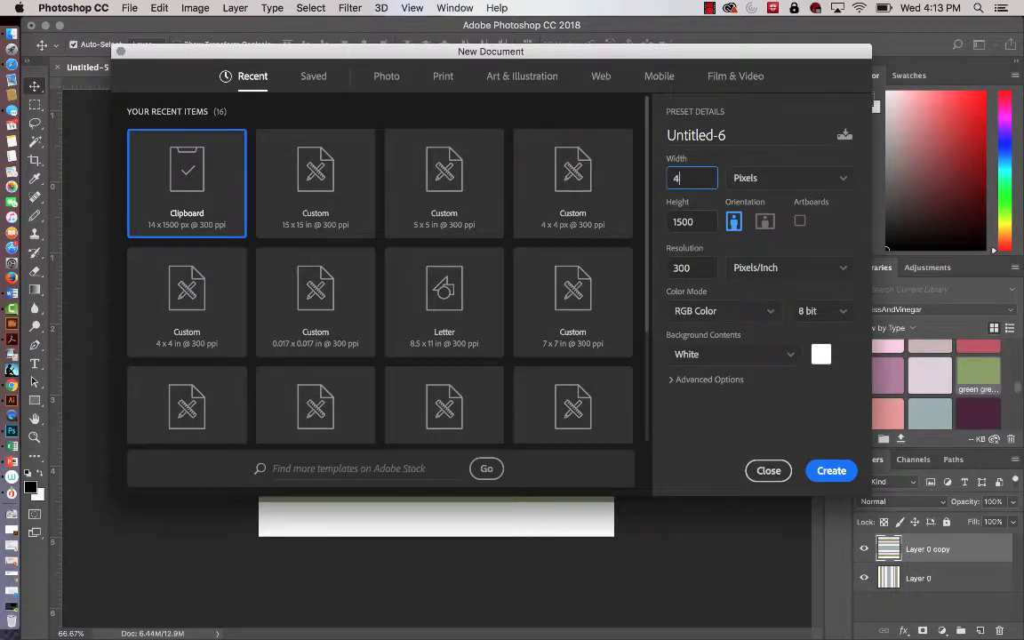
pyautogui.press('Tab')
pyautogui.write('4')
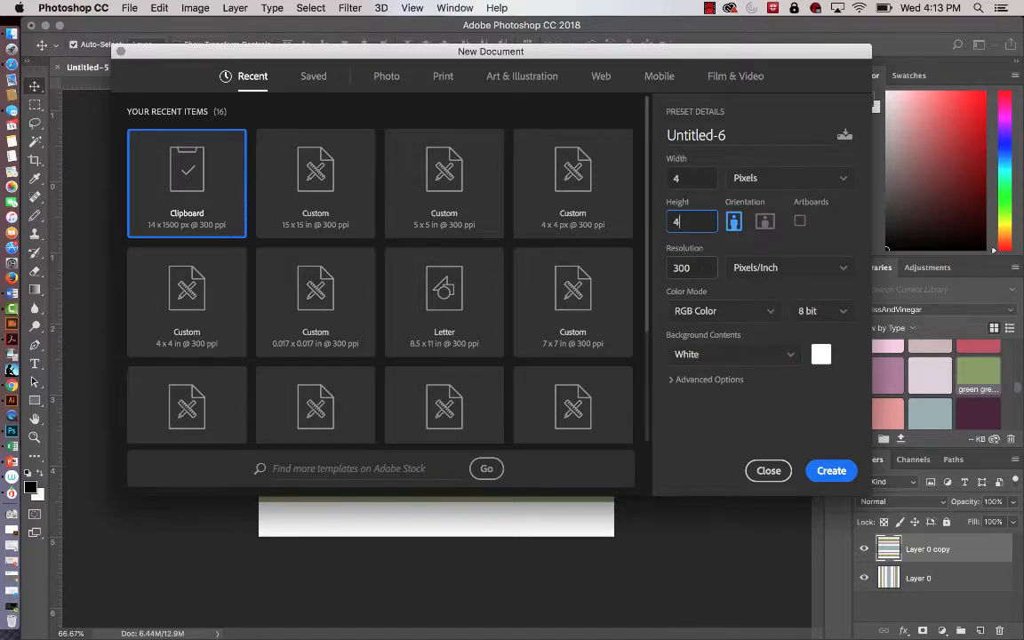
# Set the new document's resolution to 100 pixels per inch with a transparent background and create it.
pyautogui.click(690, 267)
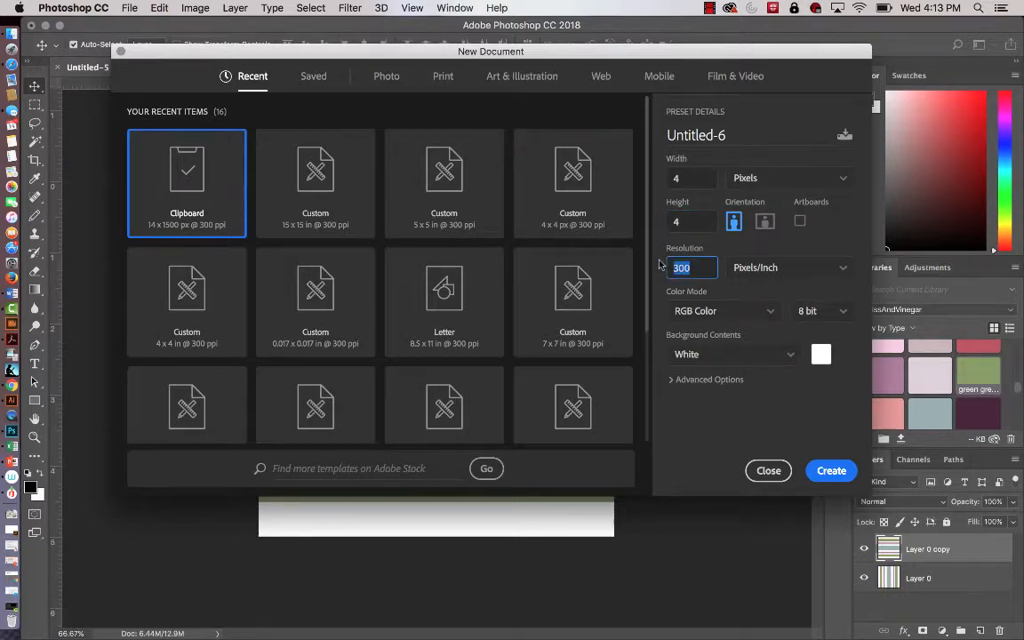
pyautogui.write('100')
pyautogui.click(790, 356)
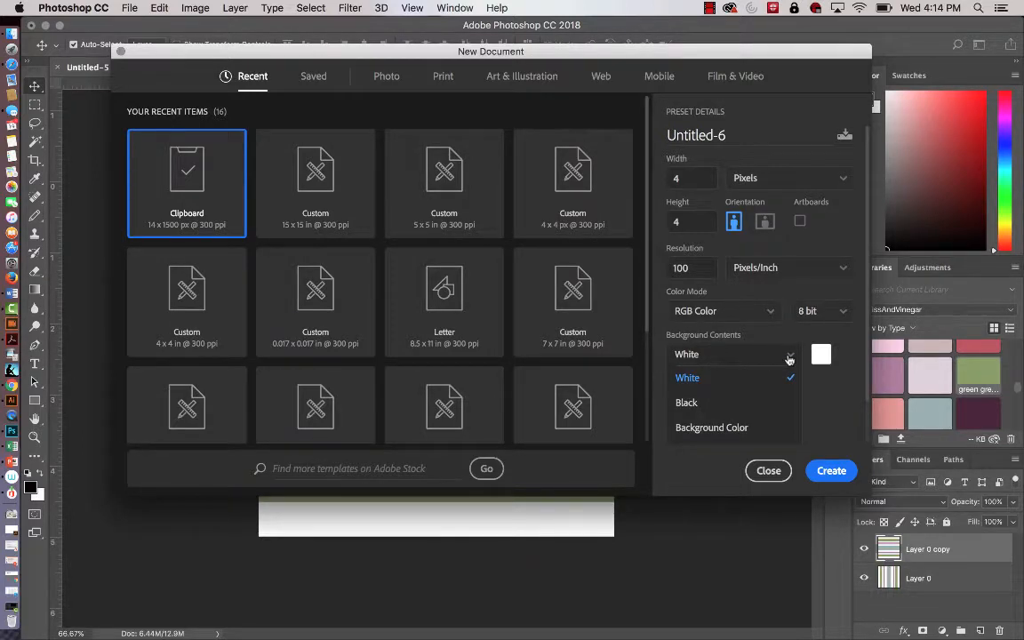
pyautogui.scroll(-2, 758, 374)
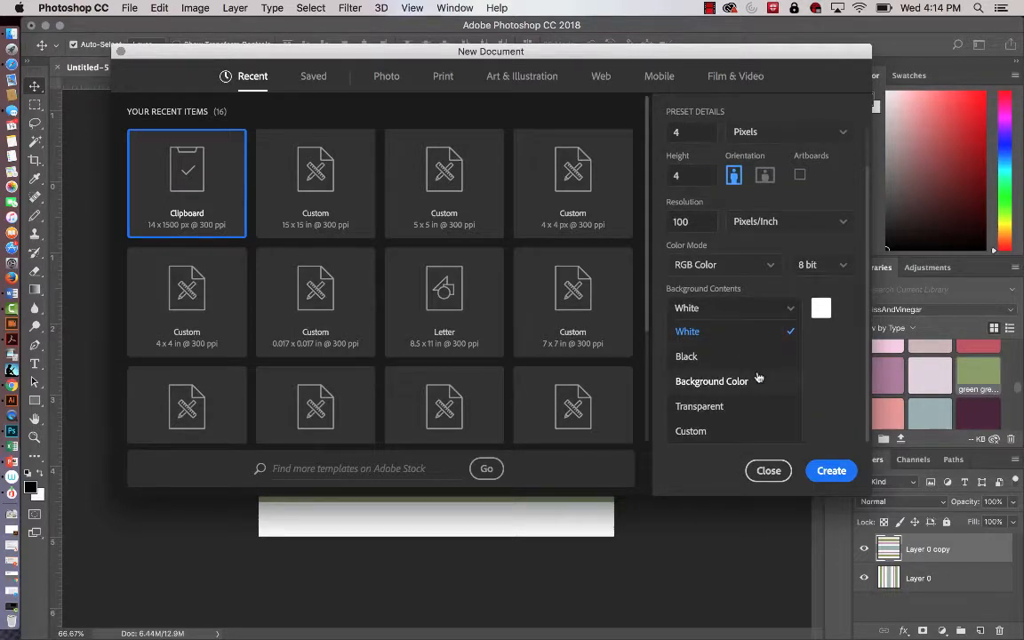
pyautogui.click(707, 408)
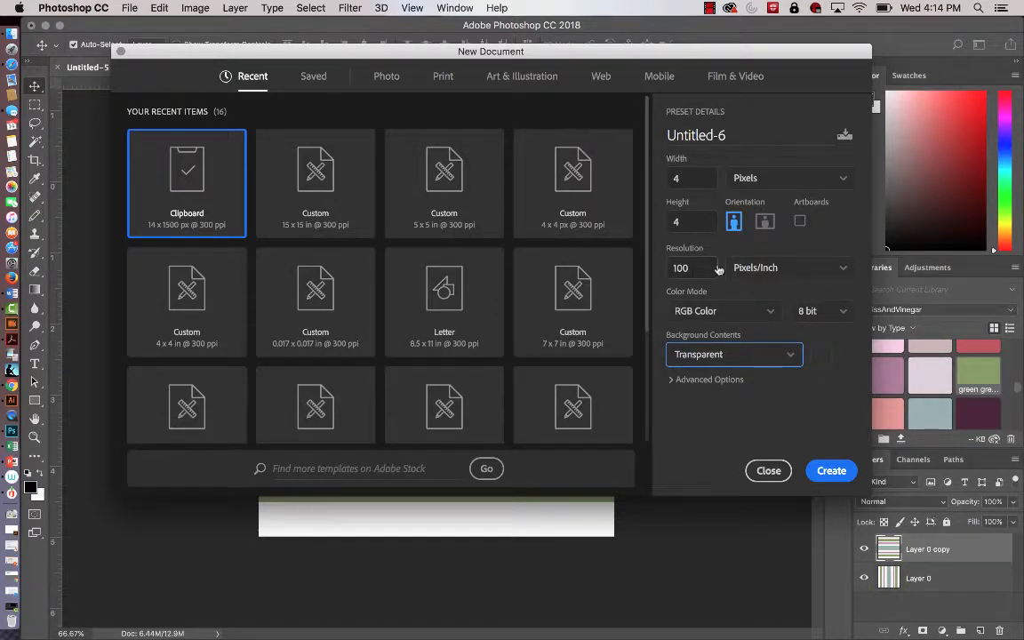
pyautogui.click(830, 470)
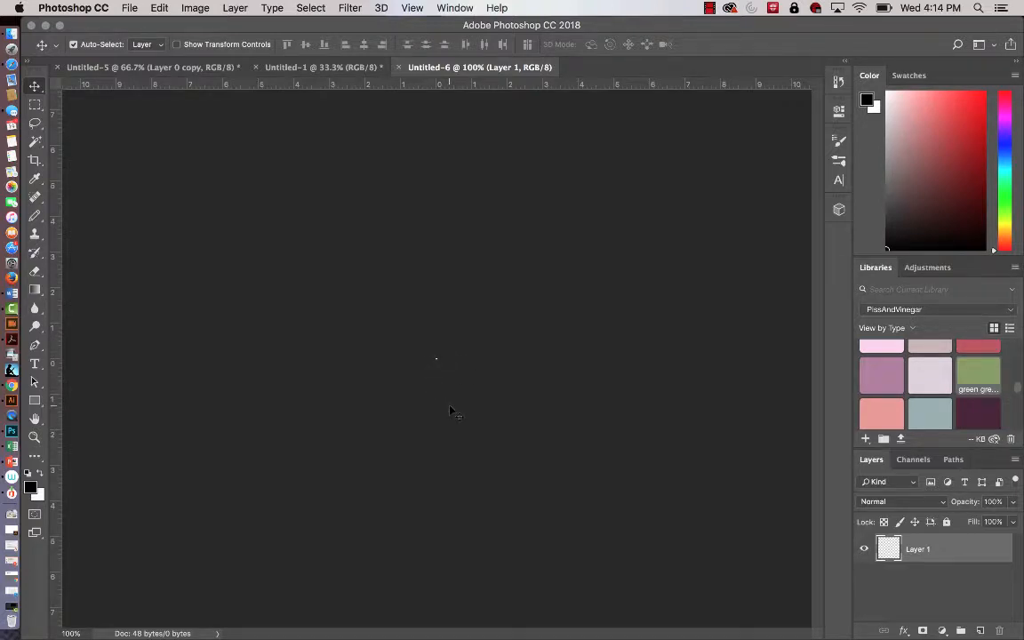
# Enlarge the view of the 4 by 4 pixel tile and make the Pencil tool active instead of the Brush tool.
pyautogui.press('z')
pyautogui.moveTo(418, 336); pyautogui.dragTo(786, 441)
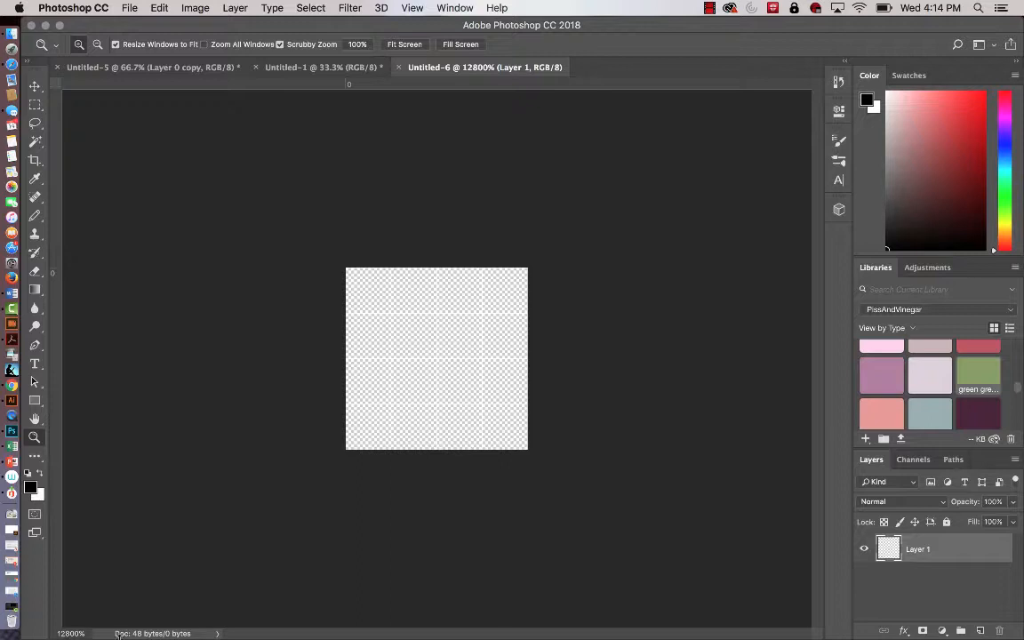
pyautogui.click(37, 218)
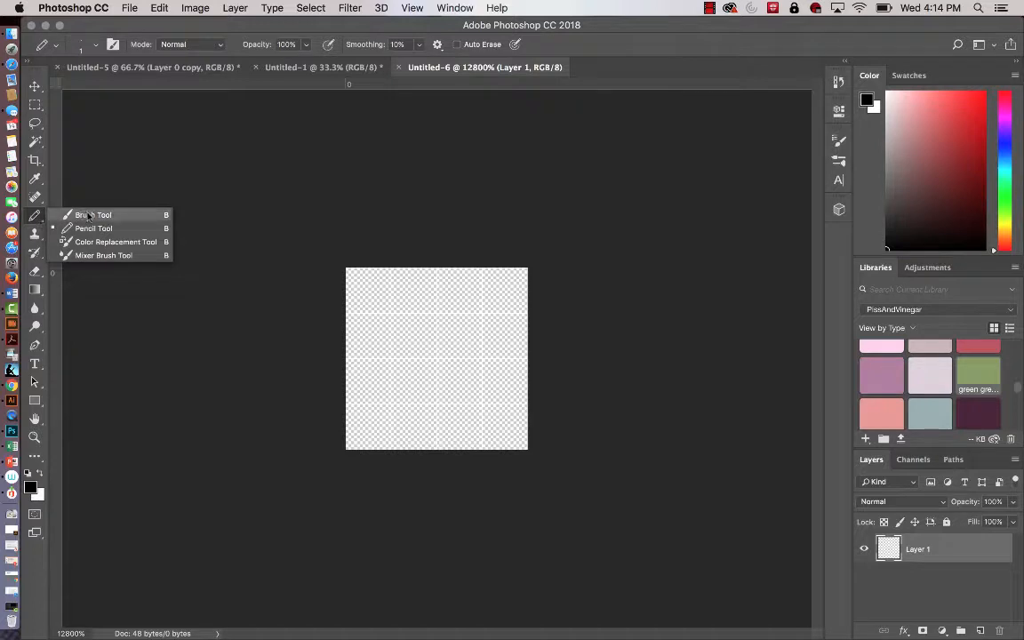
pyautogui.click(59, 214)
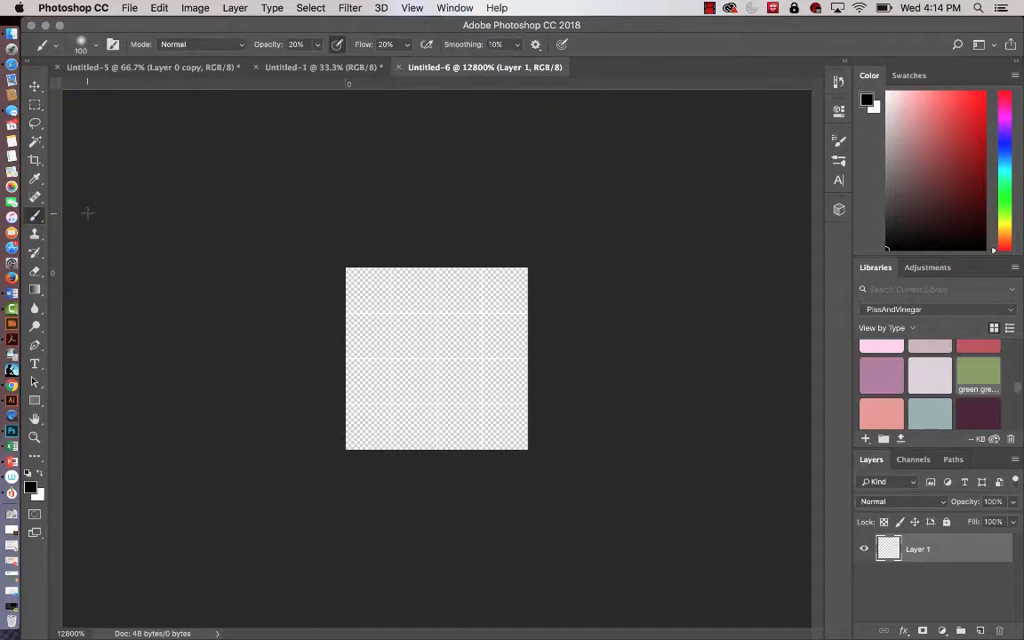
pyautogui.click(36, 218)
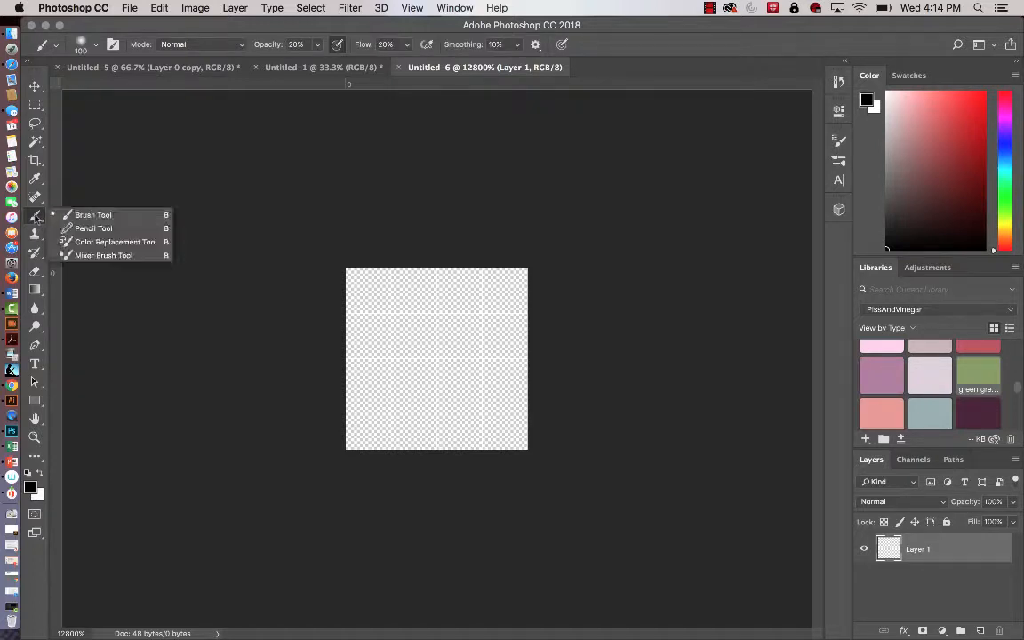
pyautogui.click(89, 228)
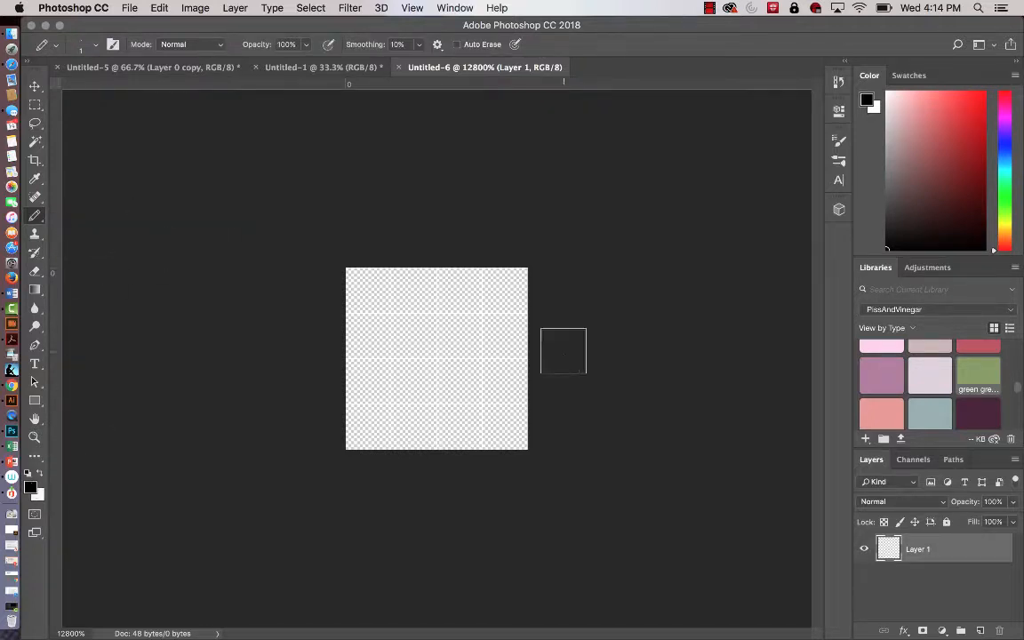
# Reset the drawing colors to the default black foreground and white background.
pyautogui.click(880, 373)
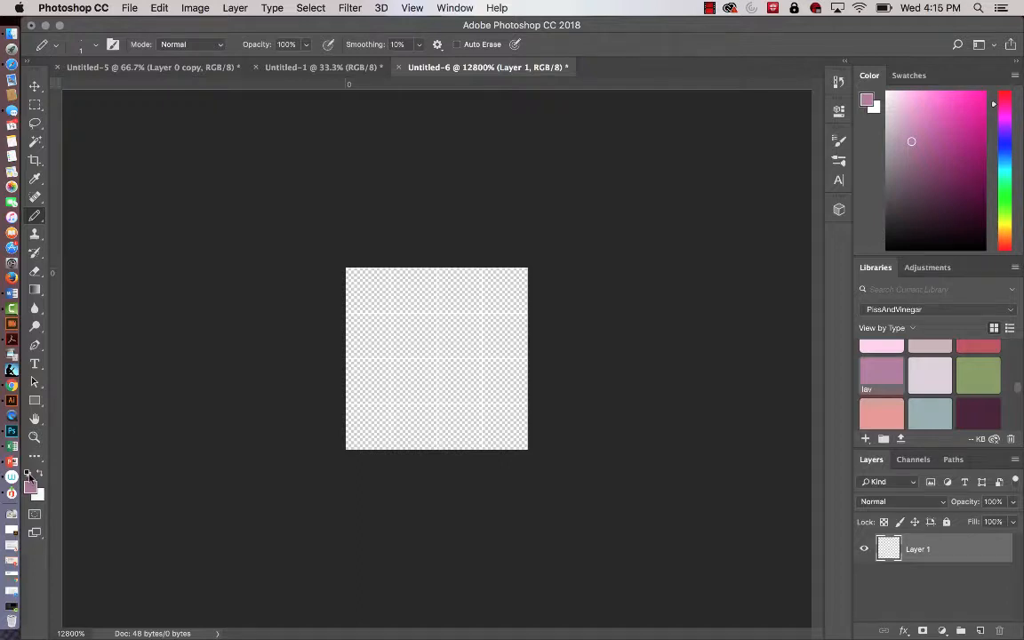
pyautogui.click(28, 475)
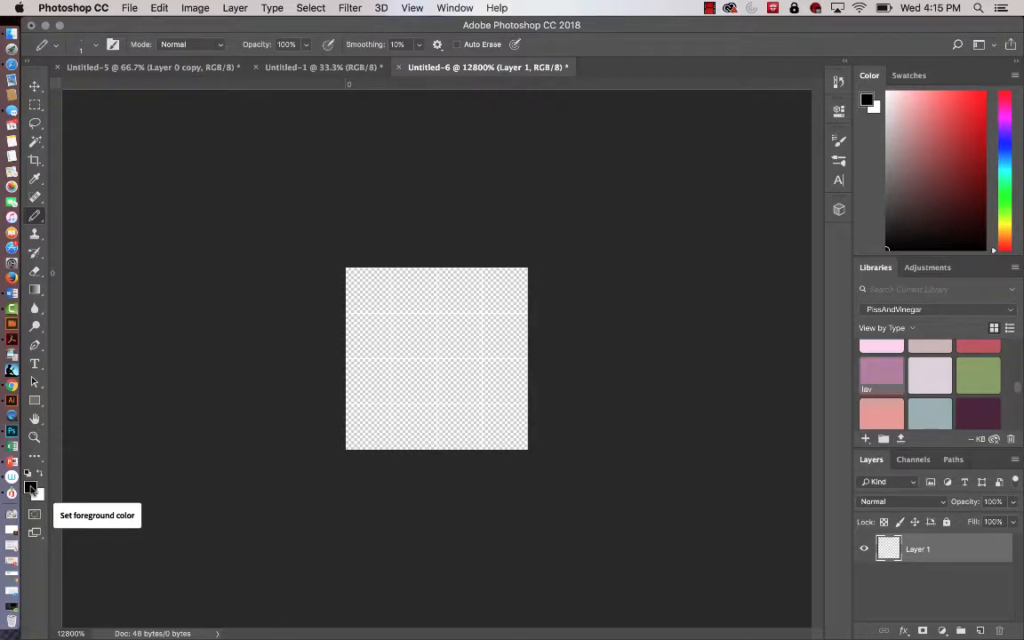
pyautogui.click(40, 476)
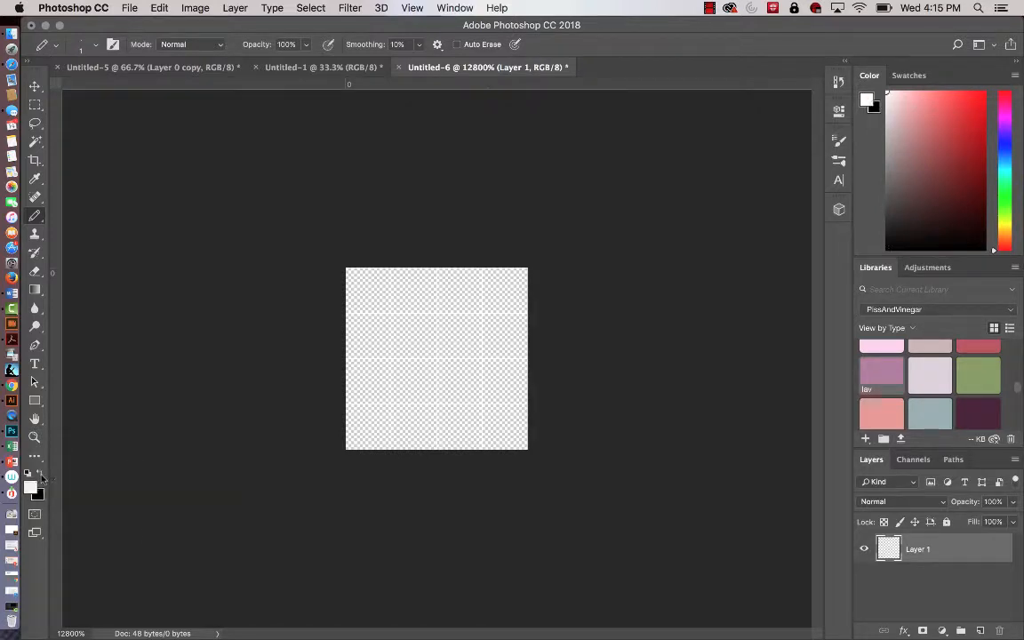
pyautogui.click(40, 476)
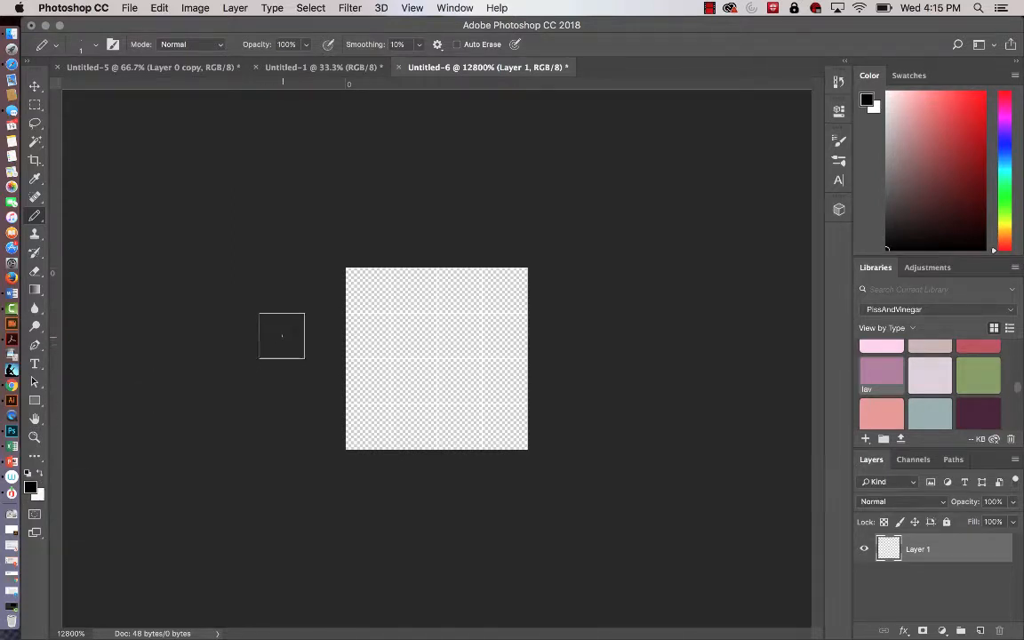
# Pencil a black stepped diagonal: two pixels in each of the first three rows, shifted one right per row, and the fourth row's last pixel.
pyautogui.click(368, 291)
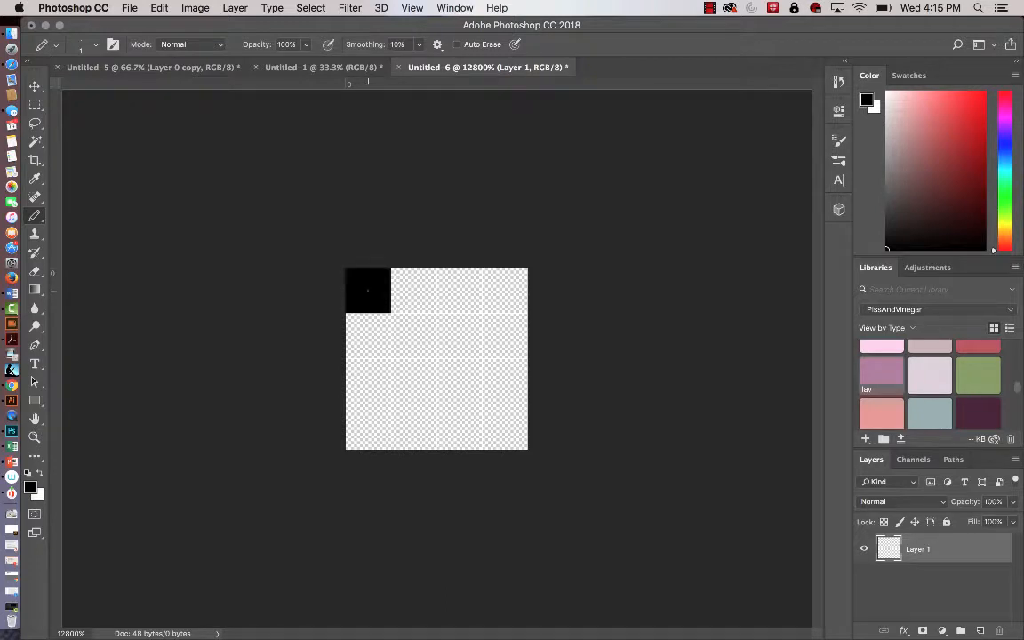
pyautogui.click(413, 291)
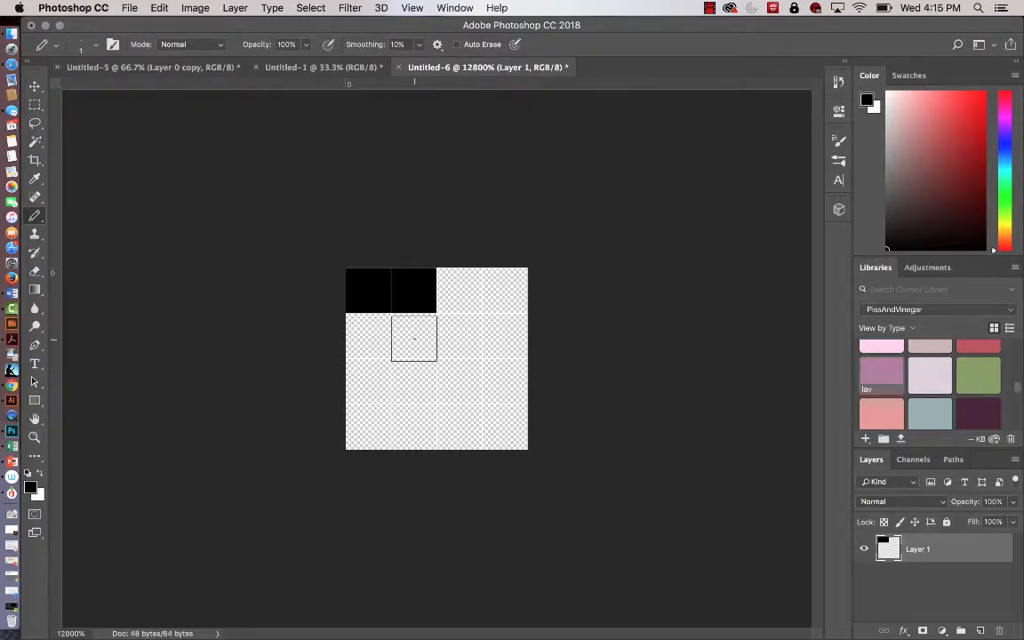
pyautogui.click(413, 336)
pyautogui.click(459, 336)
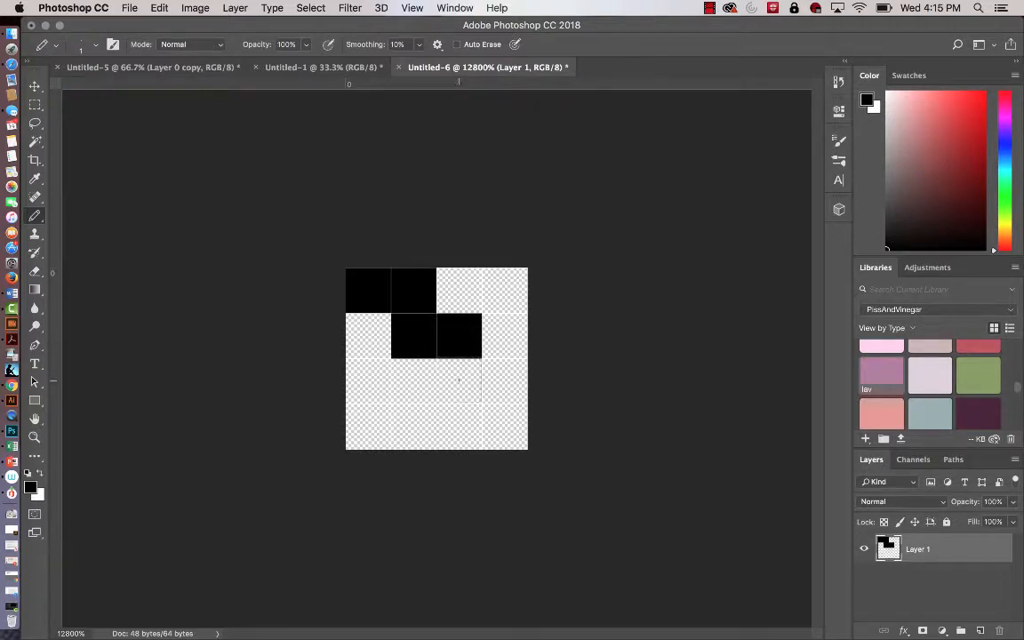
pyautogui.click(459, 380)
pyautogui.click(504, 380)
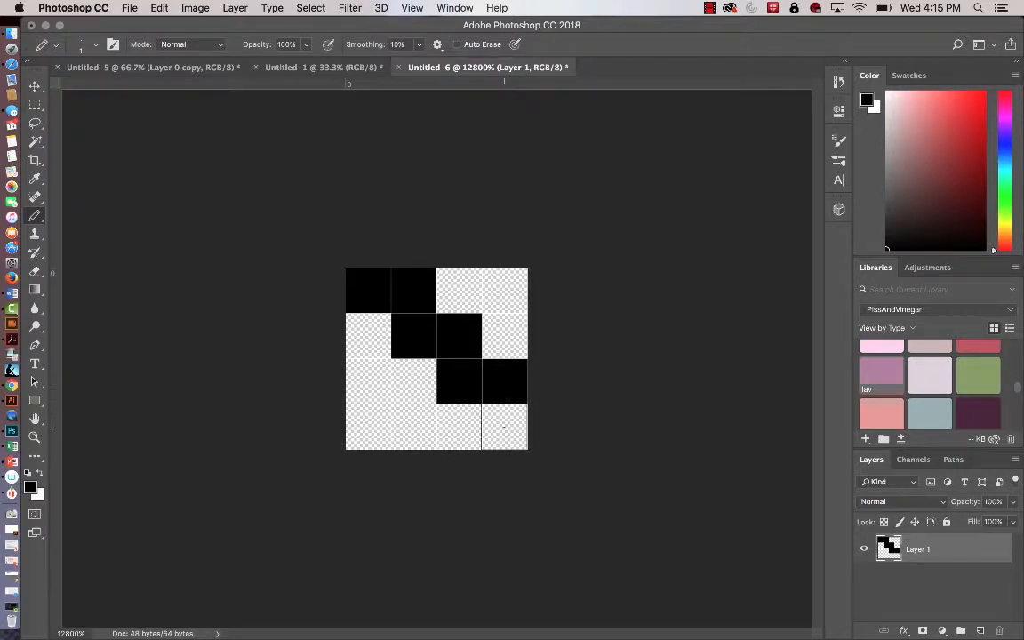
pyautogui.click(504, 426)
# Apply the Offset filter to the tile with 2 pixels right and 2 pixels down, wrapping the undefined areas around.
pyautogui.click(354, 8)
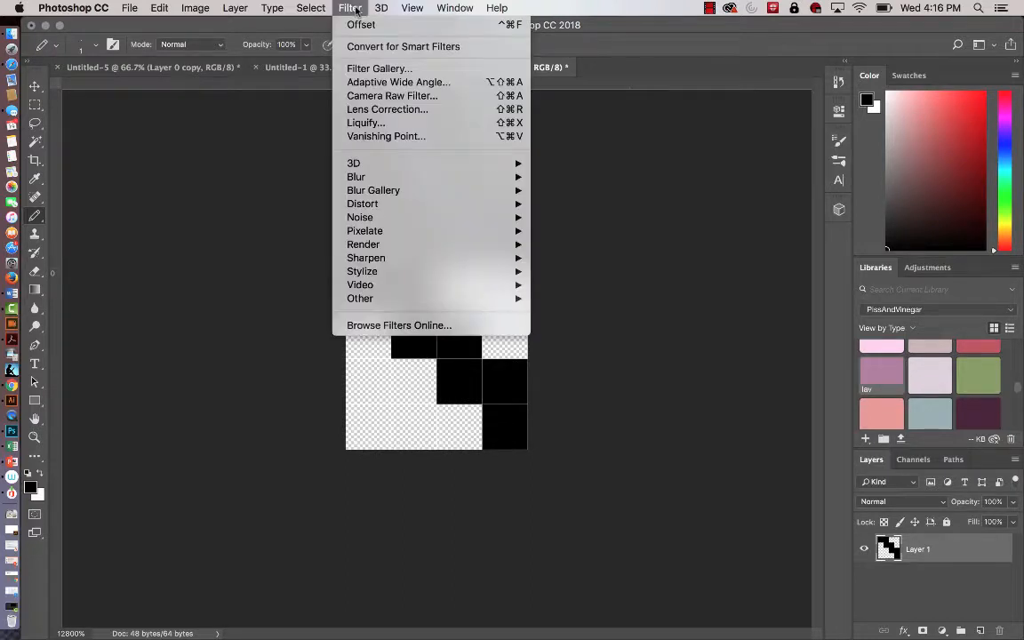
pyautogui.moveTo(394, 302)
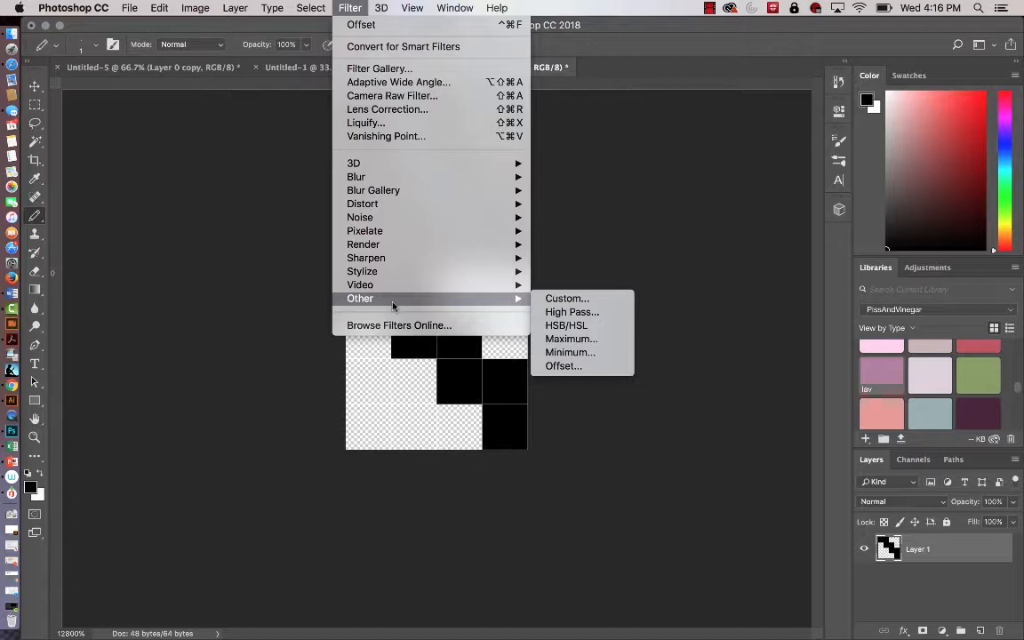
pyautogui.click(603, 368)
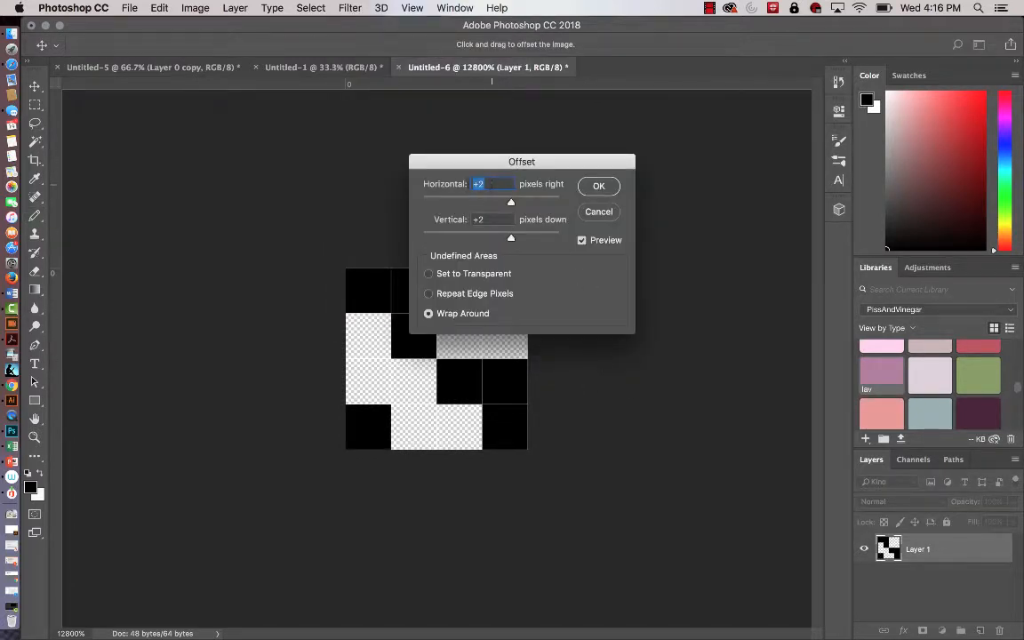
pyautogui.write('0')
pyautogui.press('Tab')
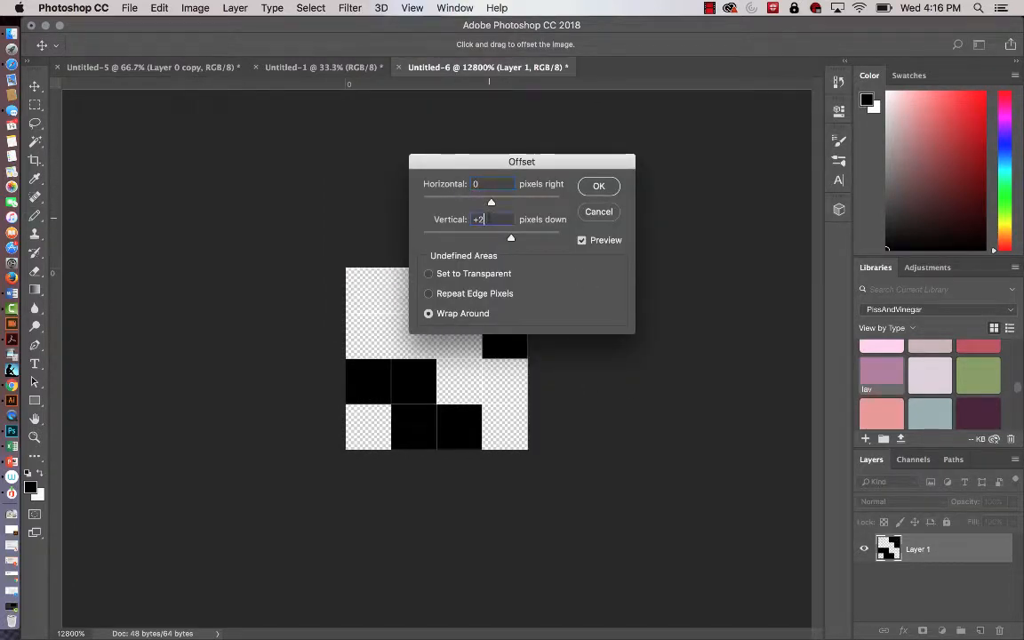
pyautogui.write('0')
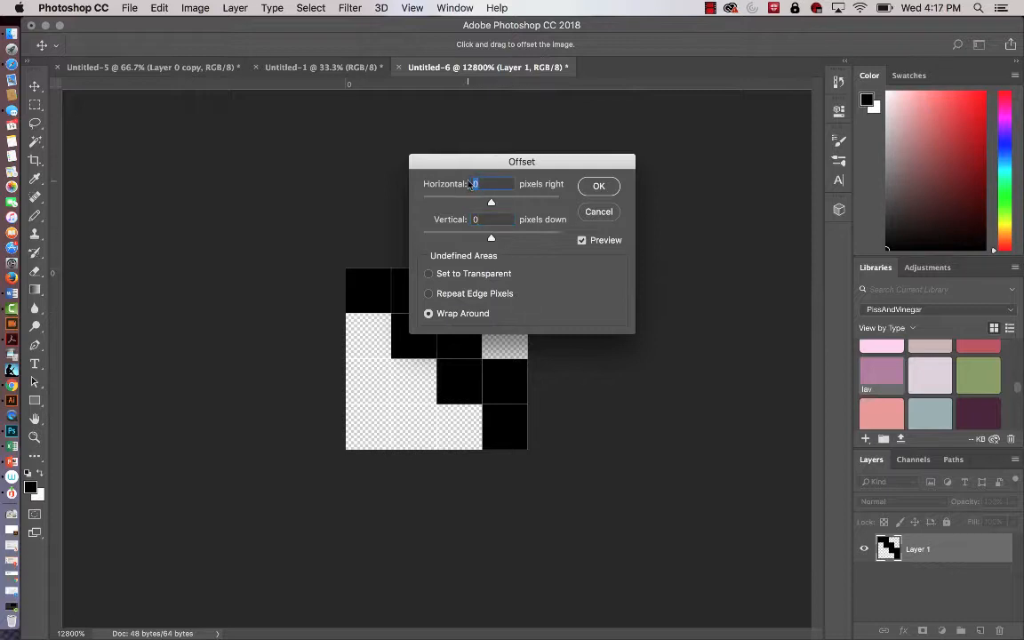
pyautogui.write('2')
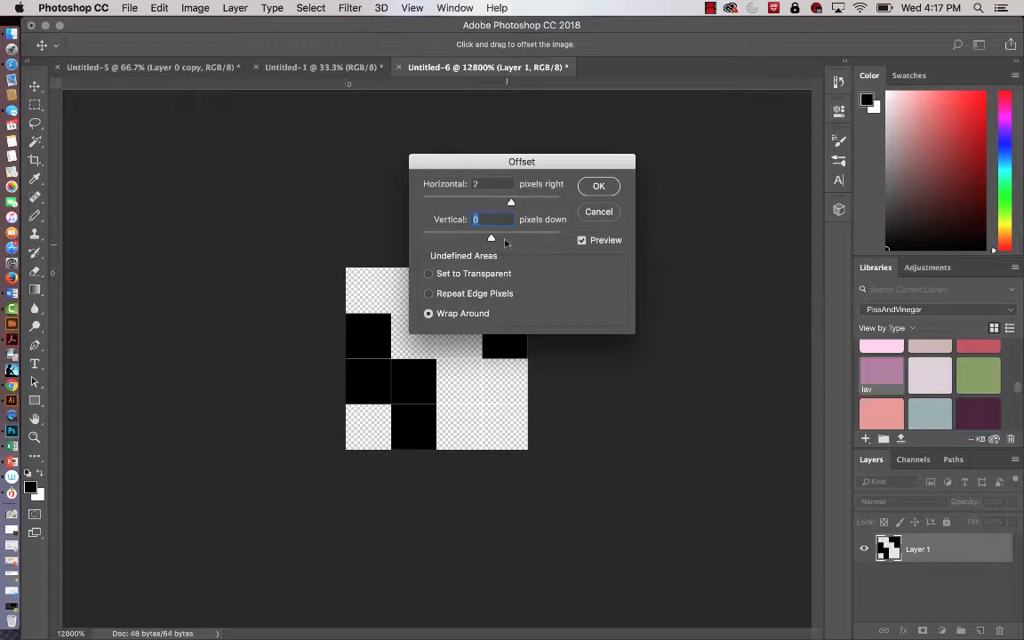
pyautogui.write('2')
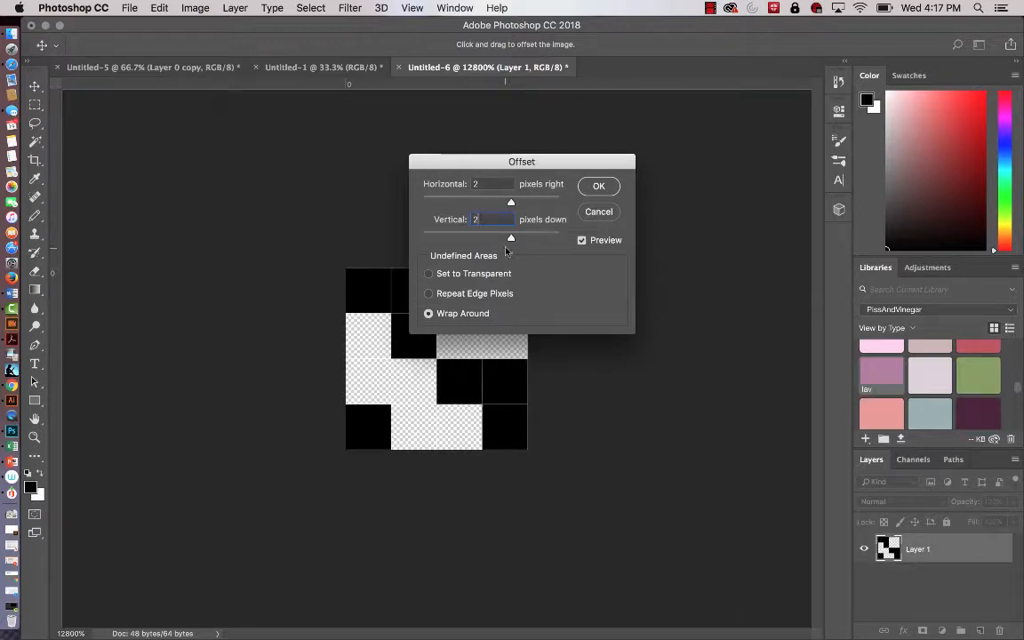
pyautogui.click(598, 186)
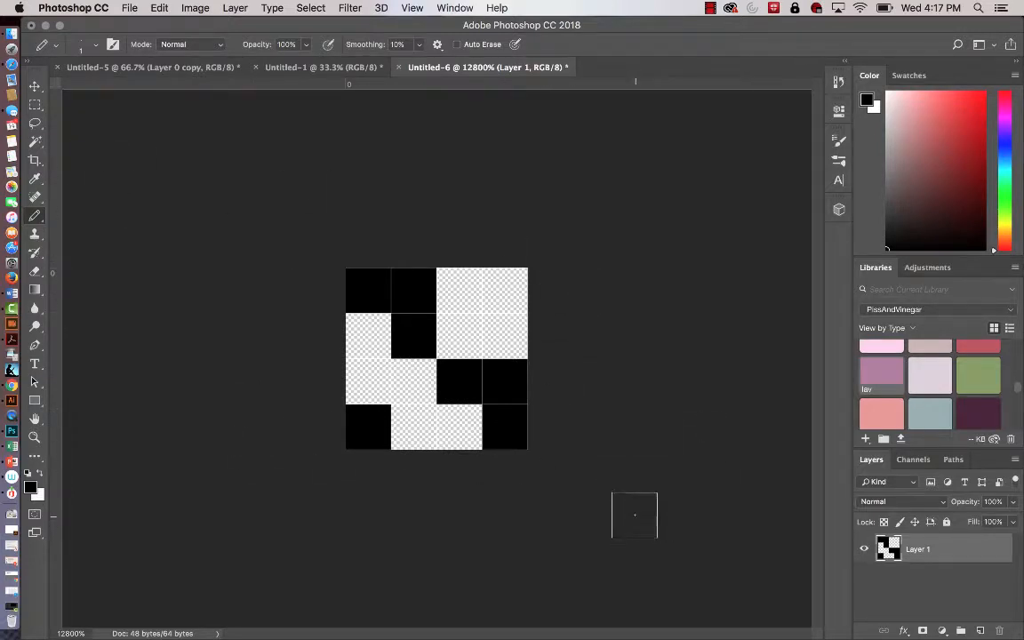
# Define the offset black-and-transparent tile as a pattern named twill.
pyautogui.click(158, 8)
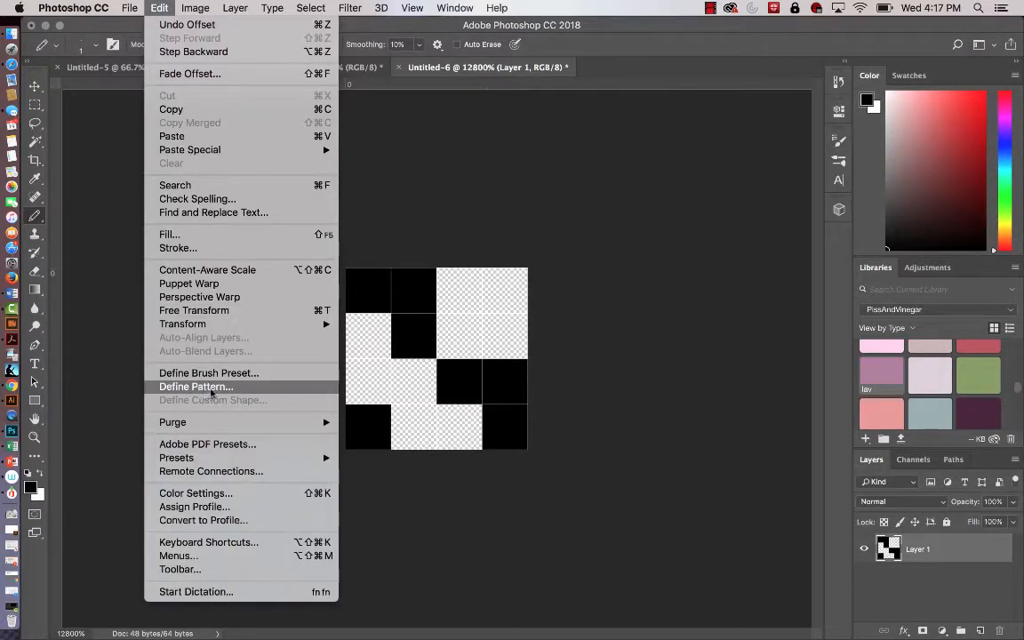
pyautogui.click(197, 387)
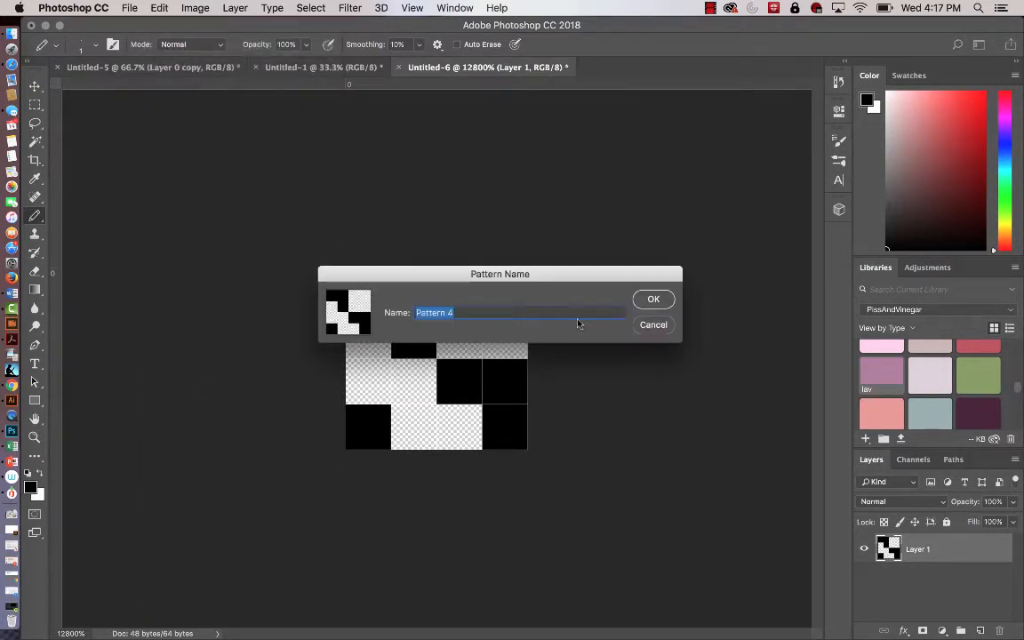
pyautogui.write('tw')
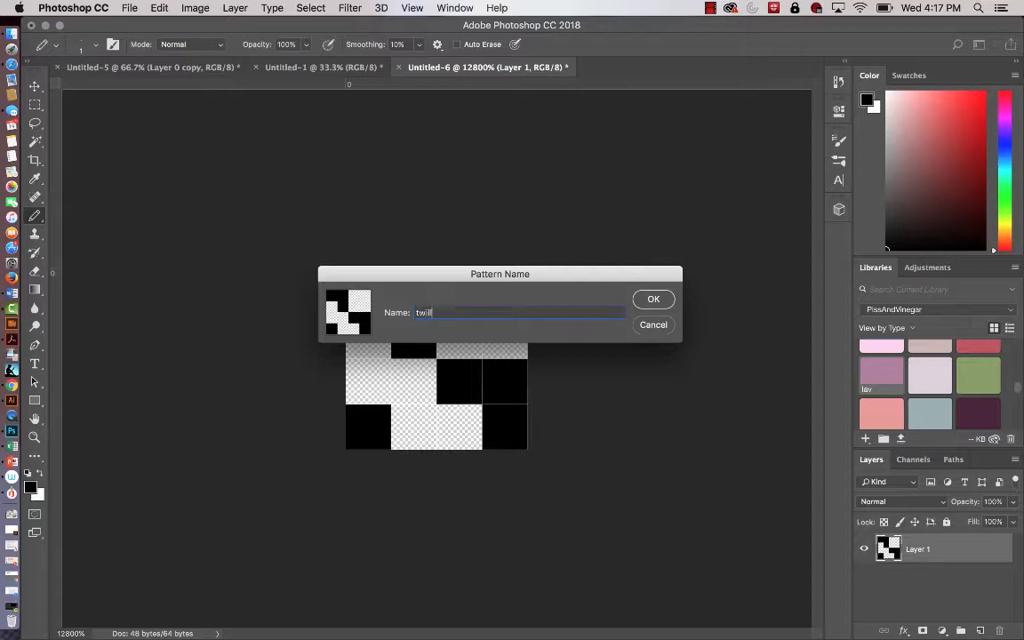
pyautogui.write('ill')
pyautogui.click(653, 299)
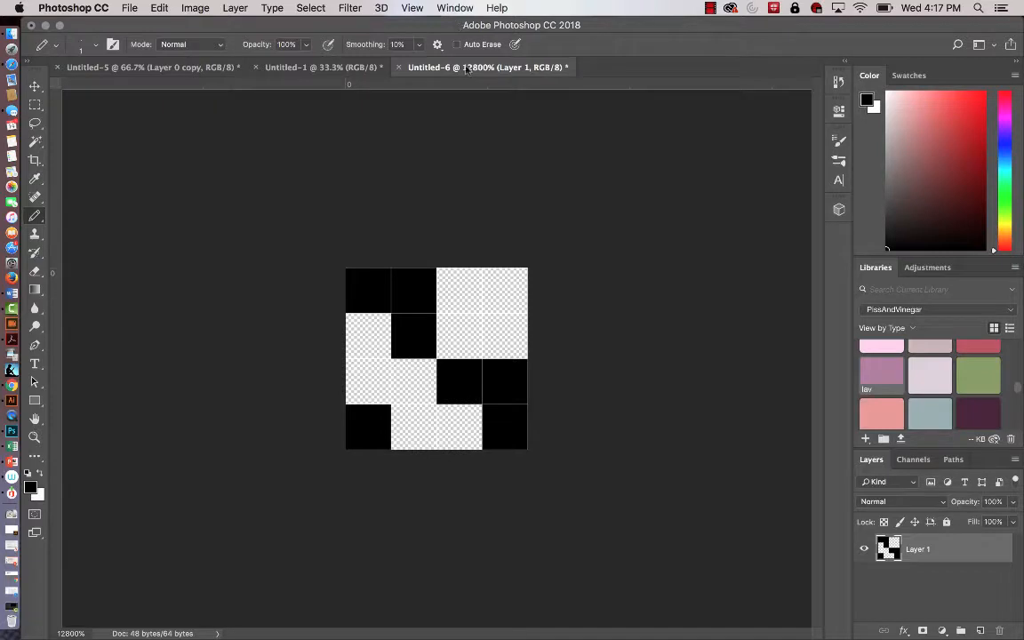
# In Untitled-5, add a new layer above Layer 0 copy and fill it with the twill pattern in Normal mode at 100% opacity.
pyautogui.click(211, 67)
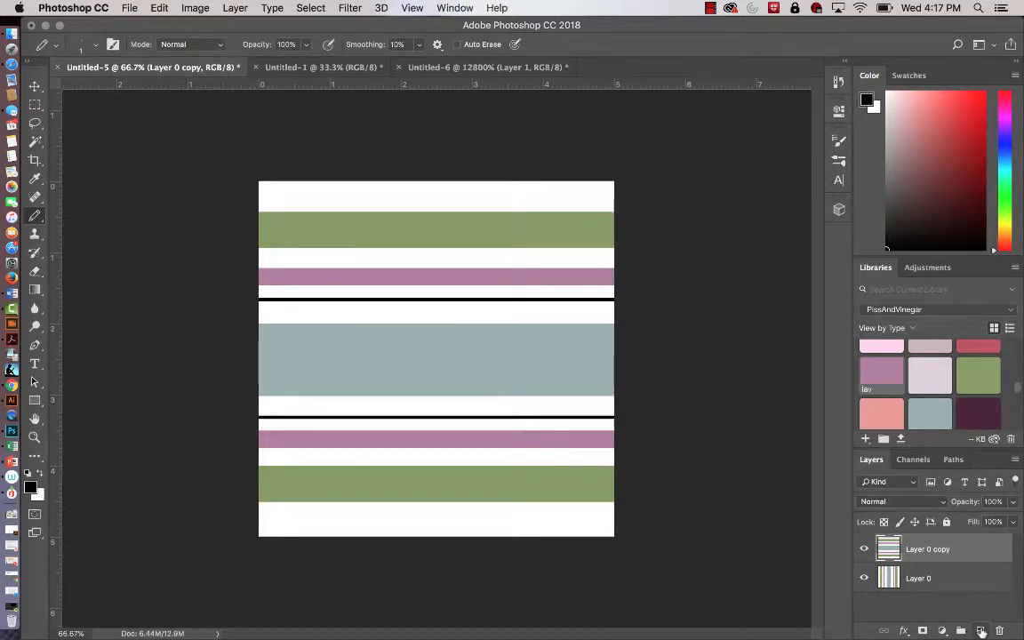
pyautogui.click(981, 631)
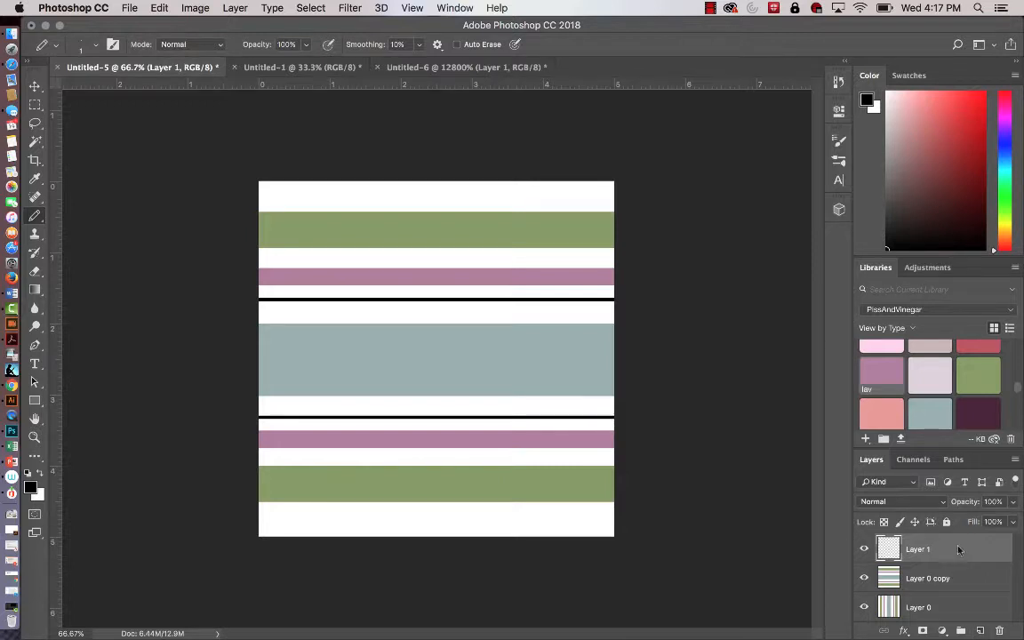
pyautogui.click(148, 8)
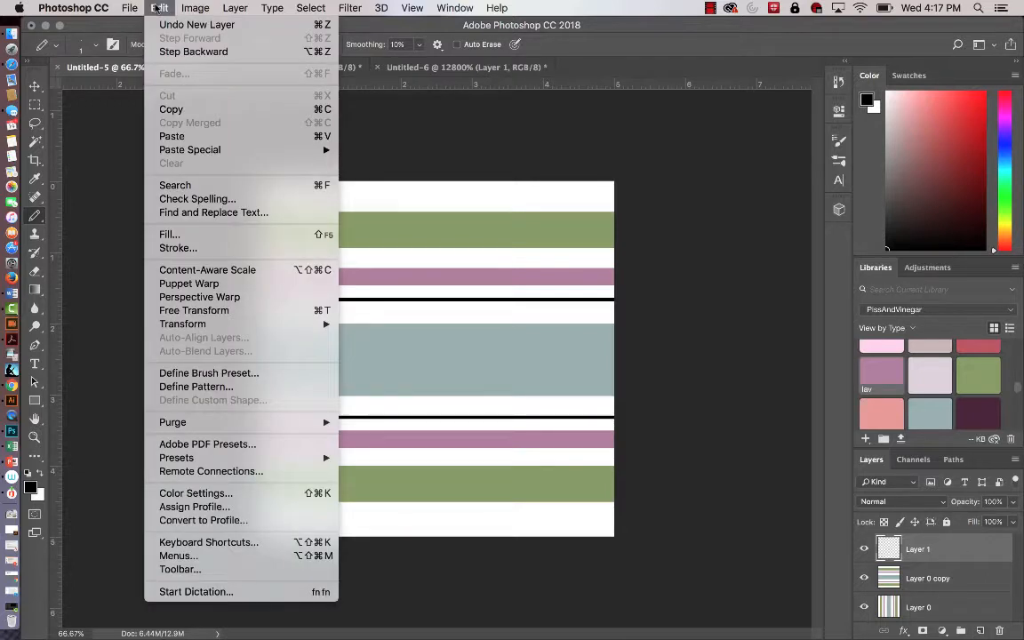
pyautogui.click(179, 234)
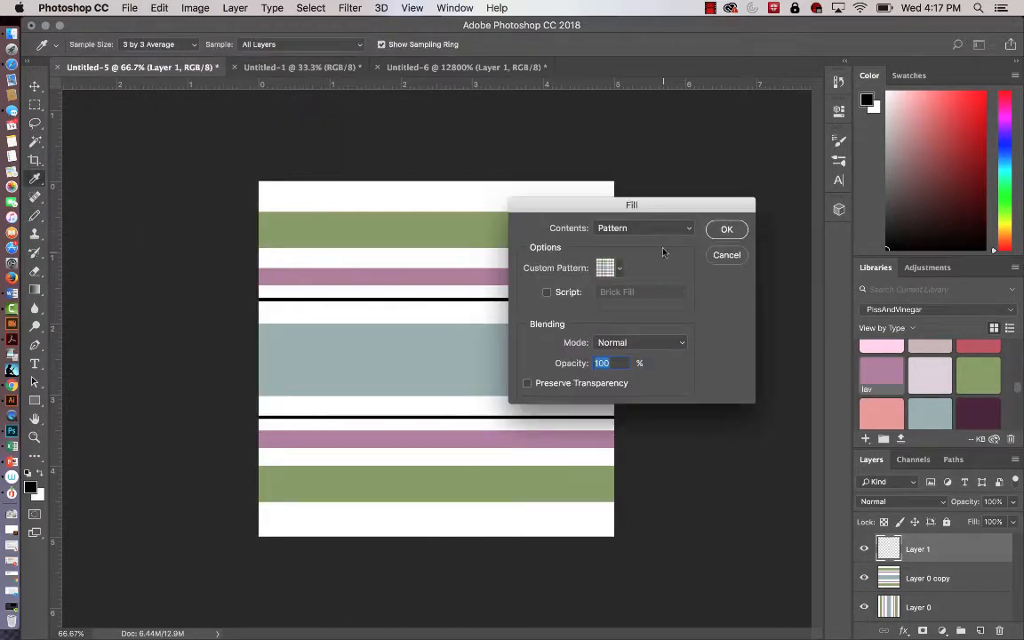
pyautogui.click(640, 228)
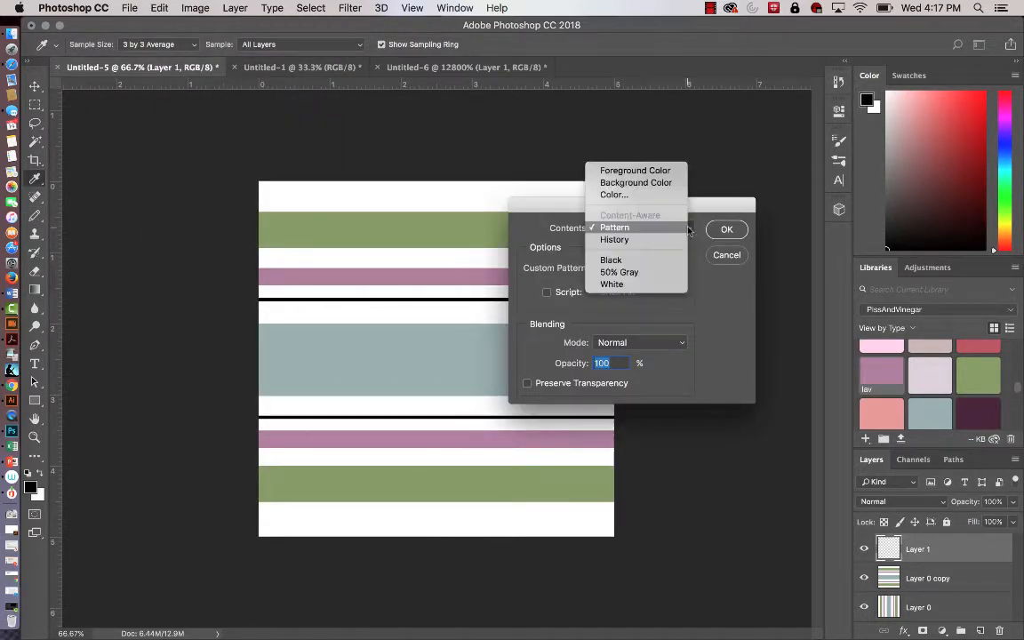
pyautogui.click(653, 228)
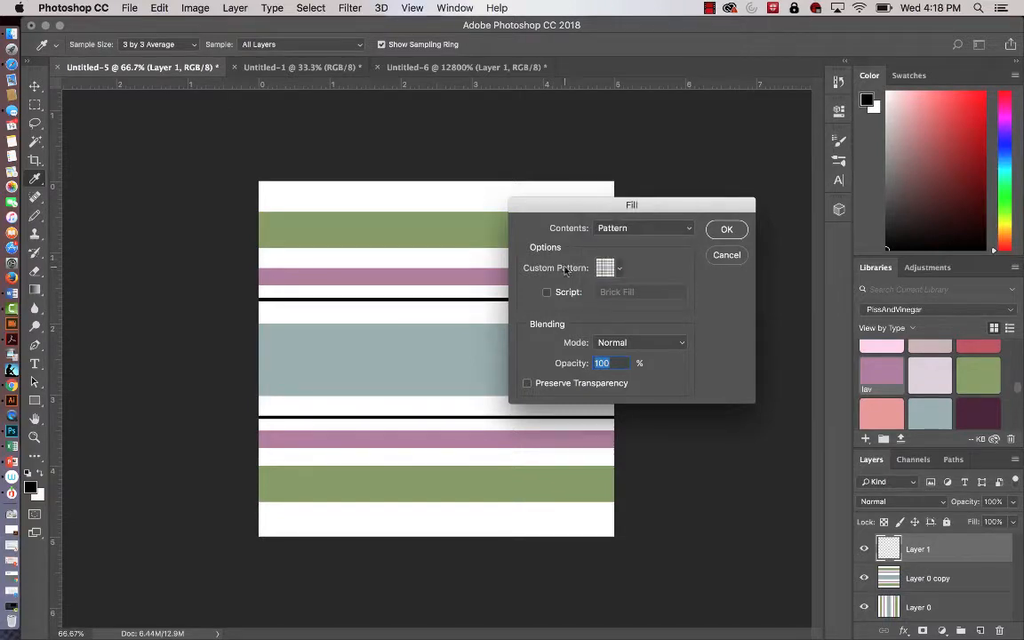
pyautogui.click(621, 267)
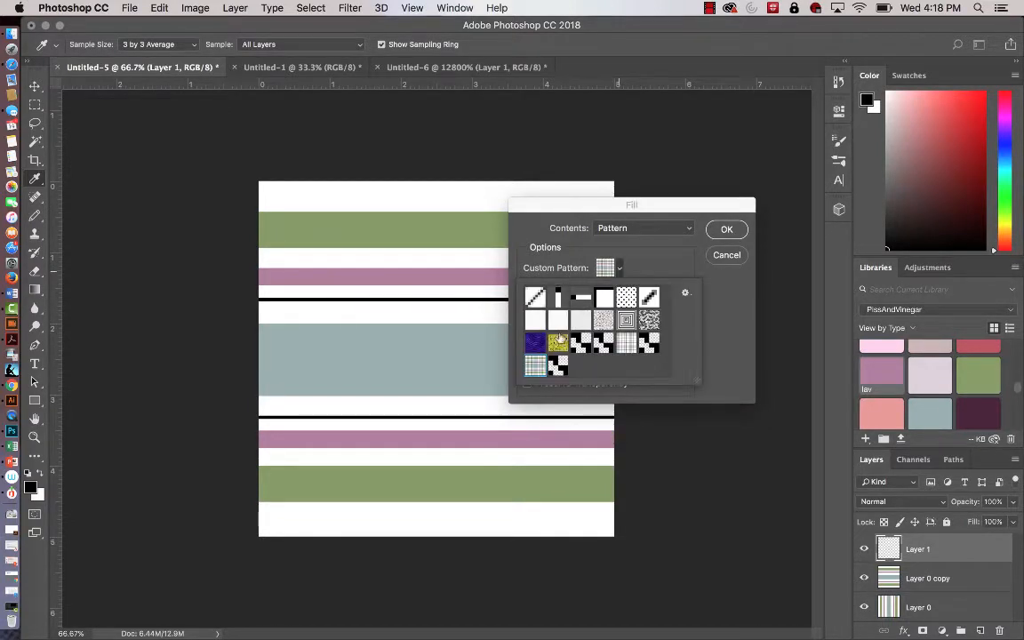
pyautogui.click(558, 365)
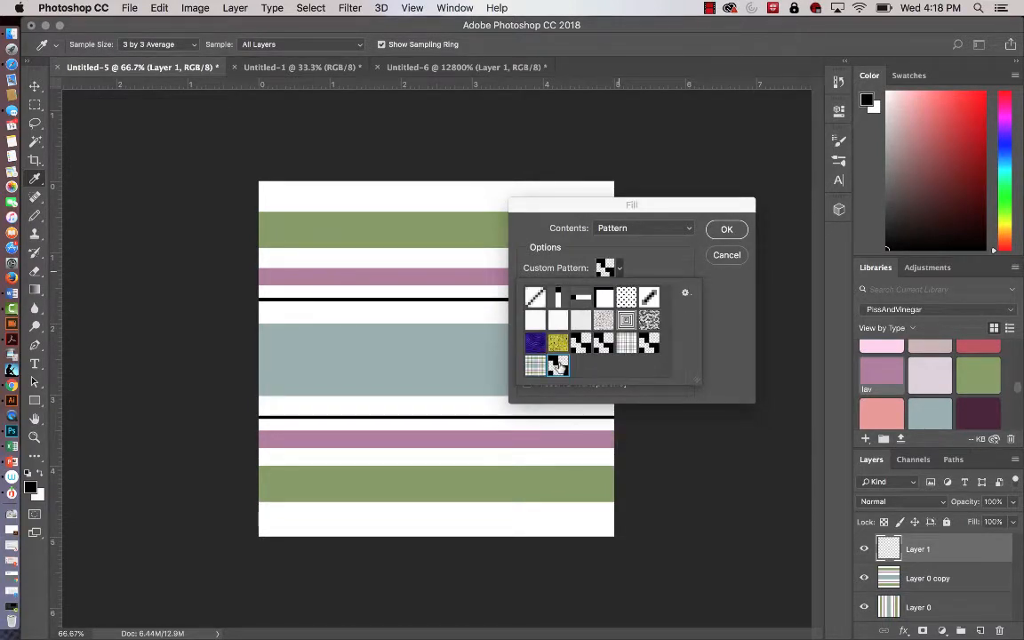
pyautogui.click(727, 230)
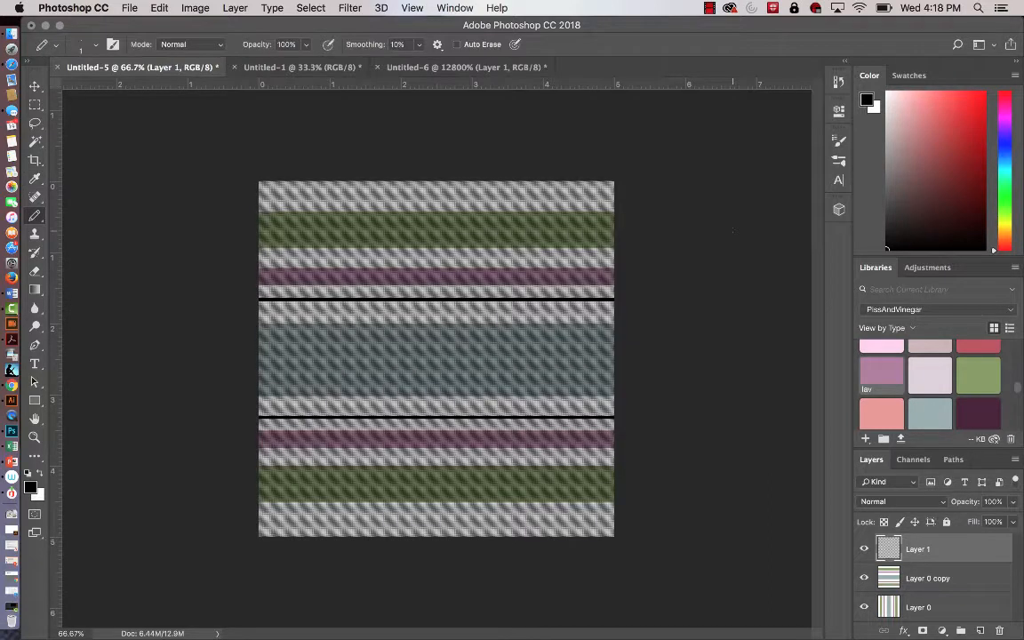
pyautogui.press('z')
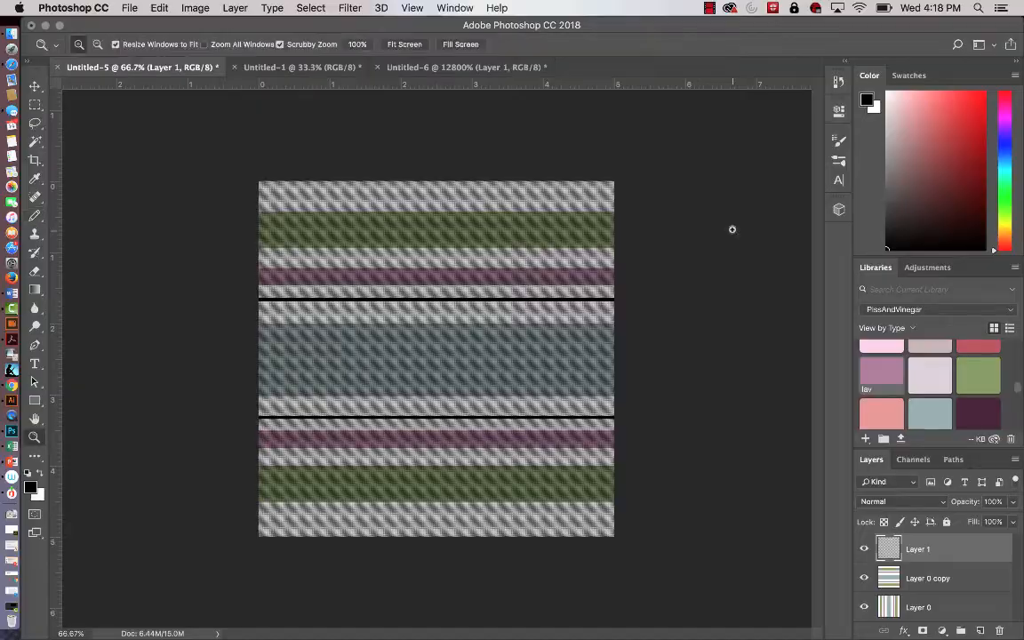
# Load the twill pixels of Layer 1 as a selection and hide that layer.
pyautogui.moveTo(402, 258)
pyautogui.mouseDown()
pyautogui.moveTo(629, 345)
pyautogui.moveTo(471, 278)
pyautogui.mouseUp()
pyautogui.press('super+r')
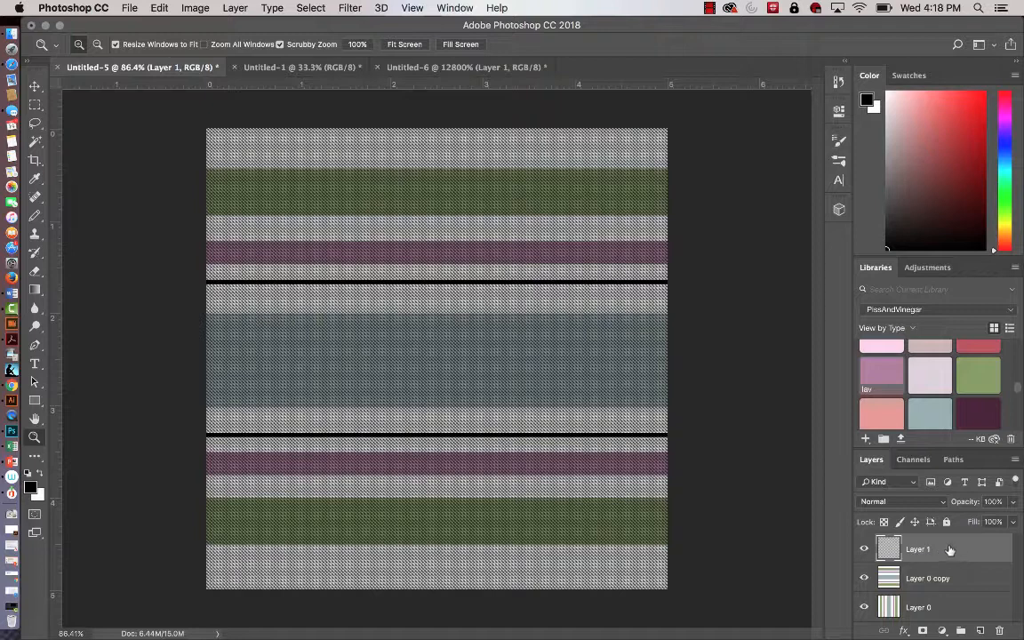
pyautogui.keyDown('super'); pyautogui.click(888, 550); pyautogui.keyUp('super')
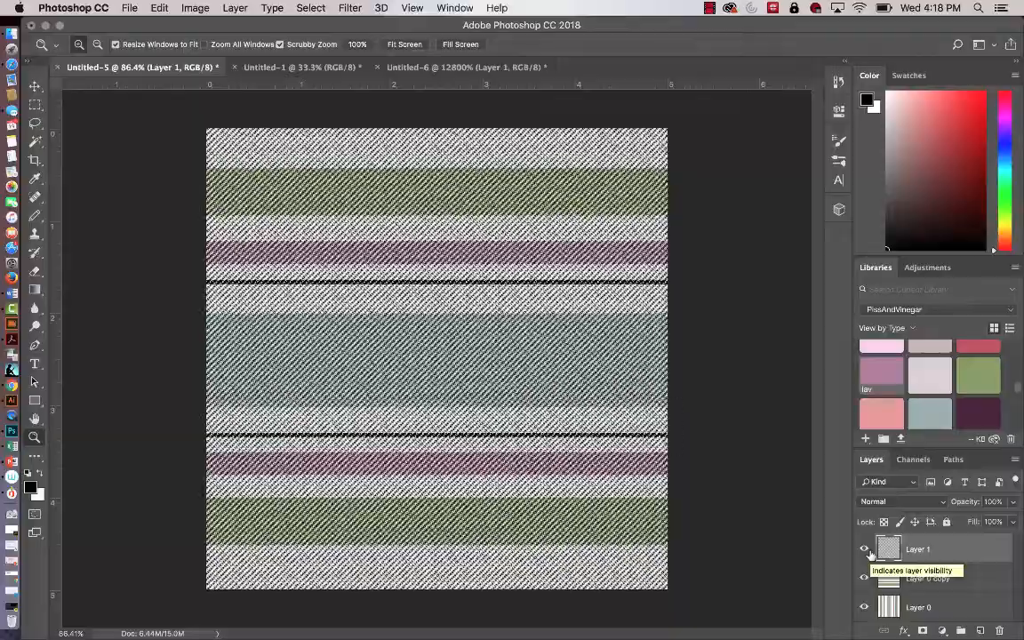
pyautogui.click(865, 550)
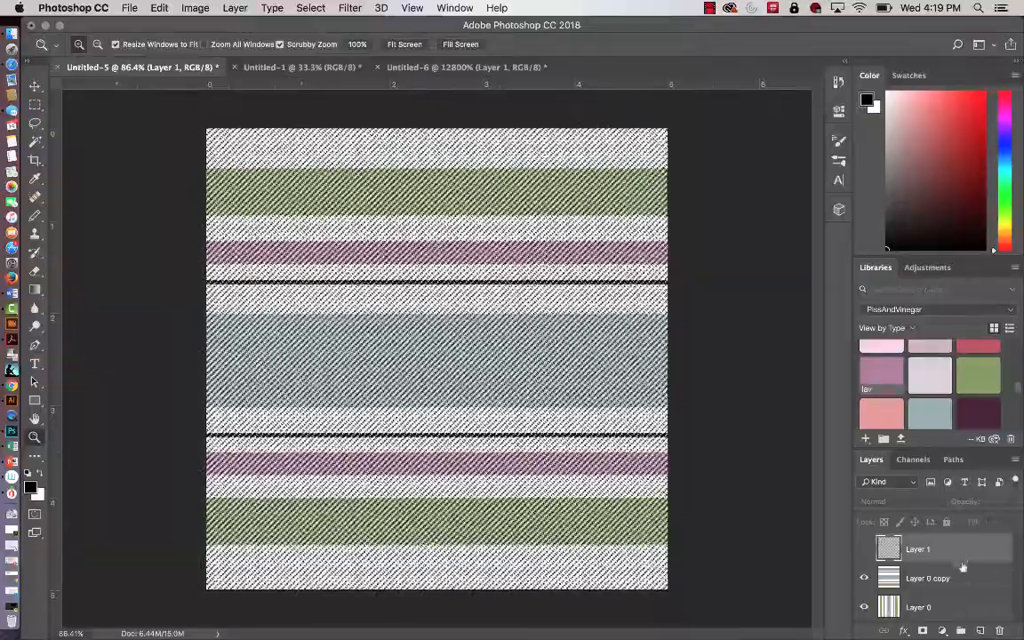
# Delete the twill-selected pixels from Layer 0 copy, deselect, and inspect the woven texture up close.
pyautogui.click(965, 579)
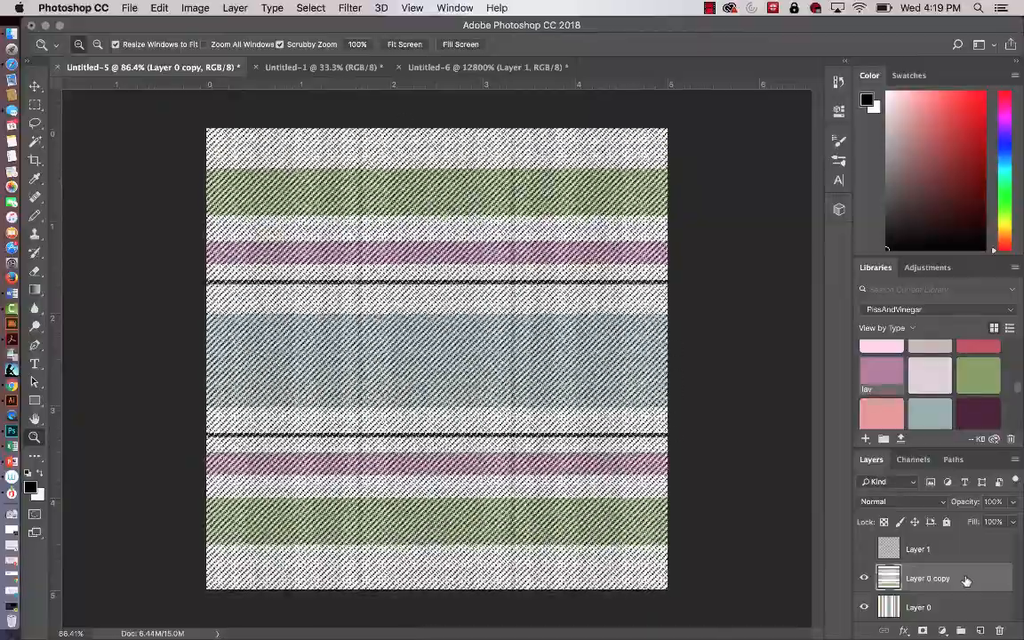
pyautogui.press('Delete')
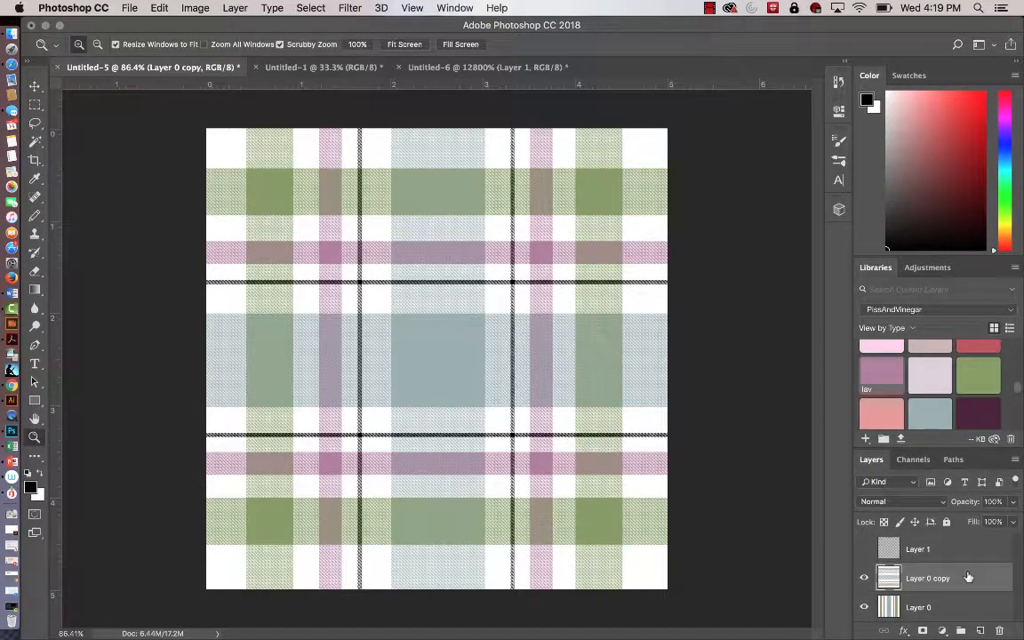
pyautogui.moveTo(508, 359); pyautogui.dragTo(551, 369)
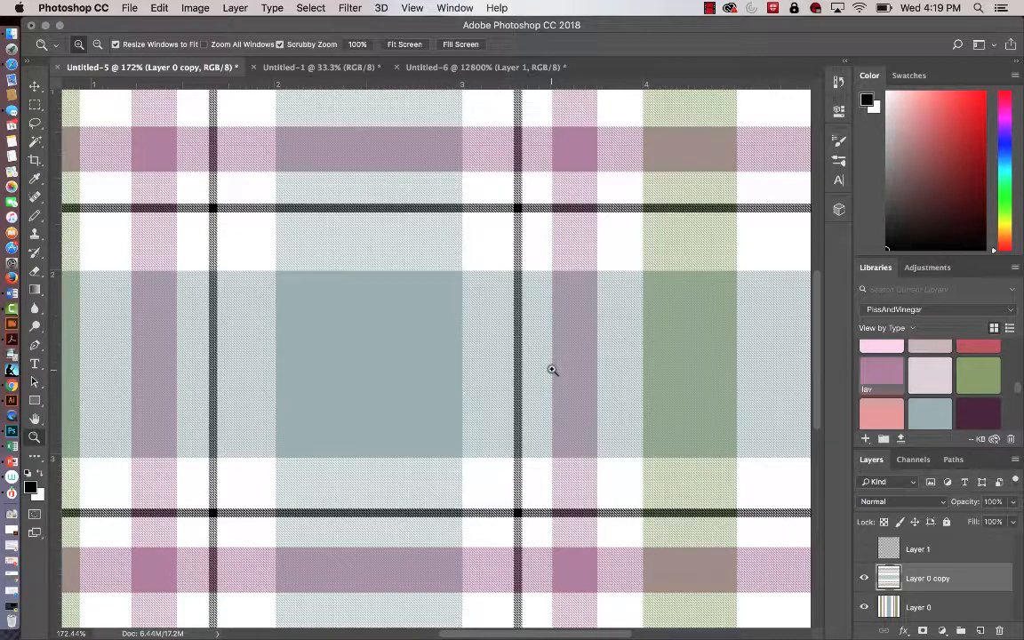
pyautogui.press('super+0')
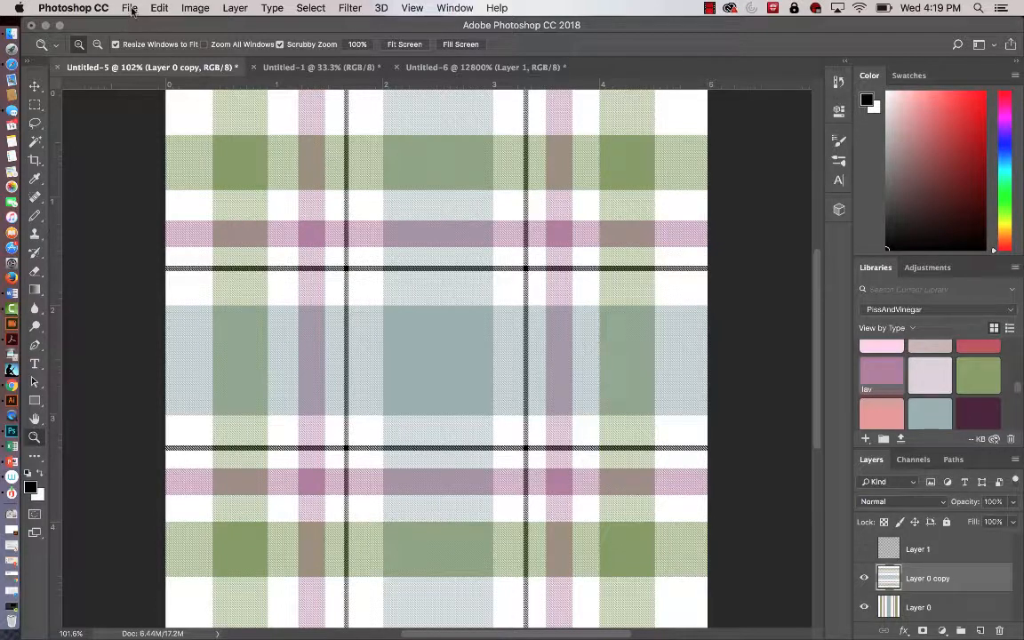
# Define the woven plaid tile as a new pattern, keeping the suggested name Pattern 4.
pyautogui.click(158, 8)
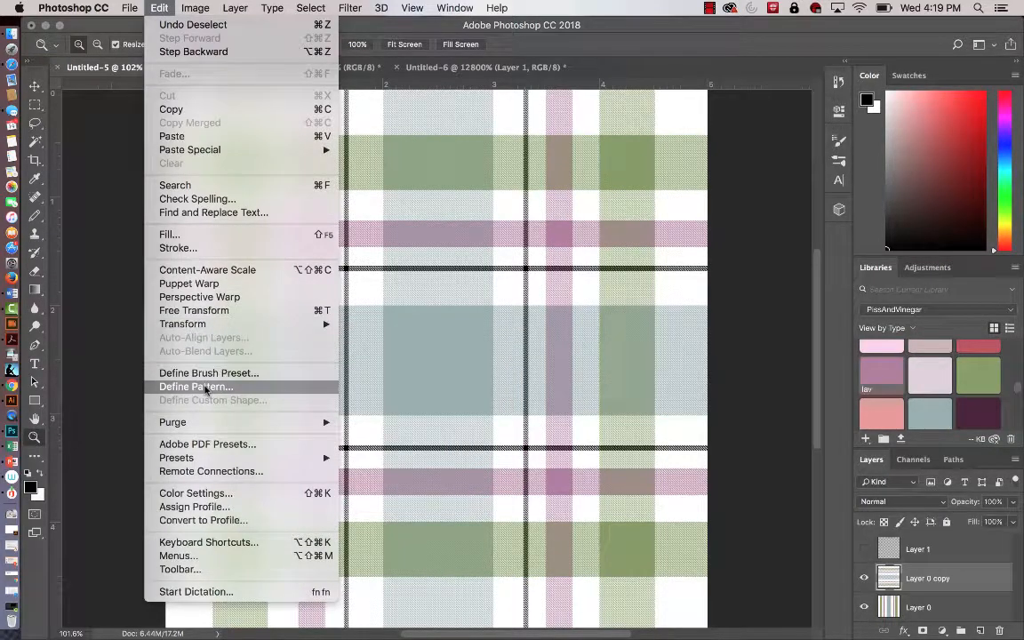
pyautogui.click(204, 387)
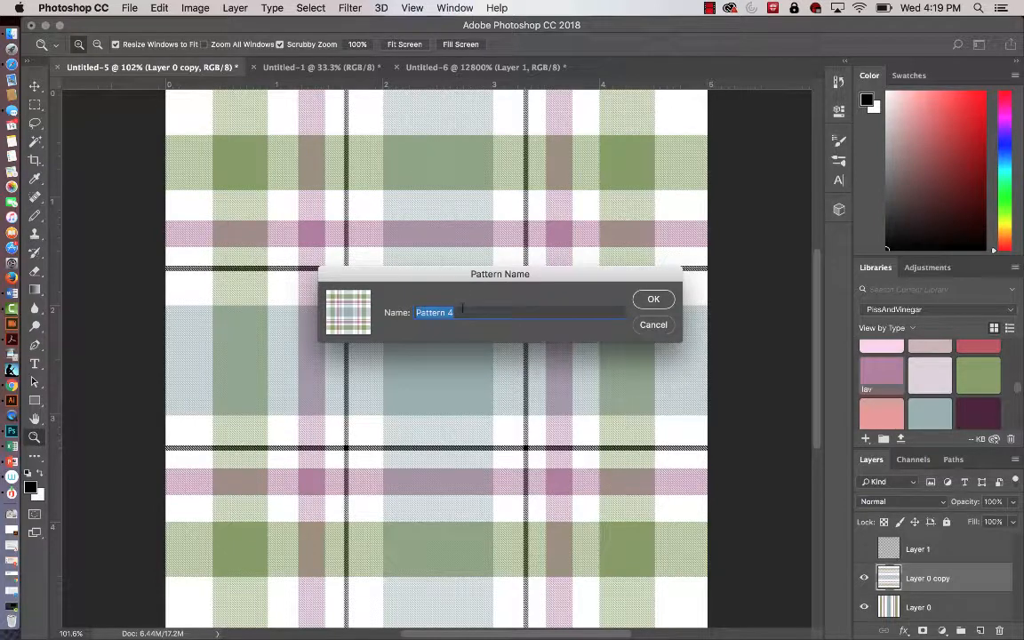
pyautogui.click(662, 297)
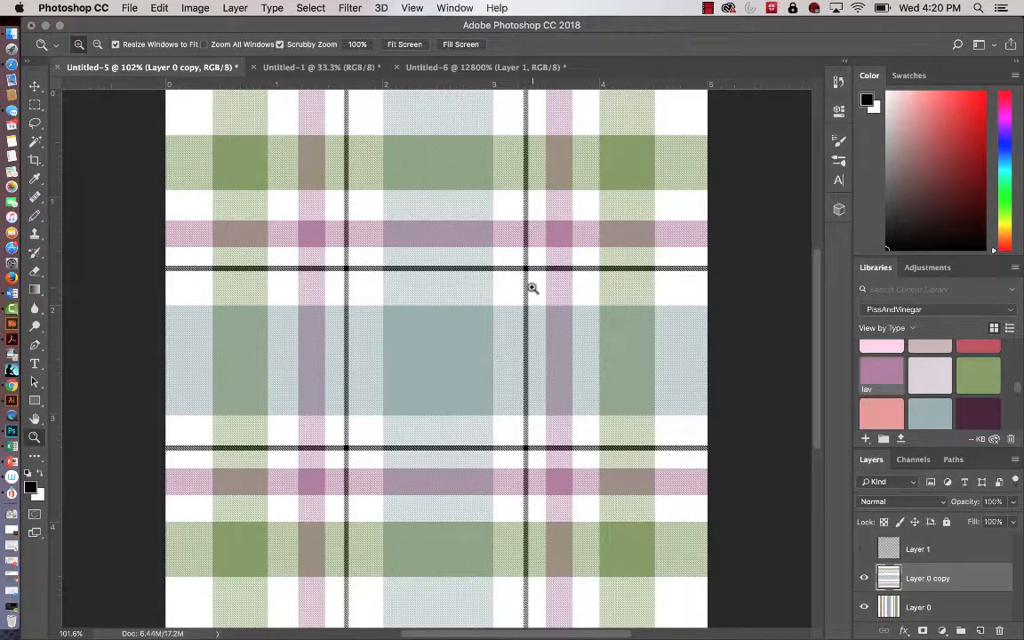
# Create a new document 14 inches wide and 11 inches high at 300 pixels/inch, in RGB Color with a white background.
pyautogui.click(129, 8)
pyautogui.click(135, 24)
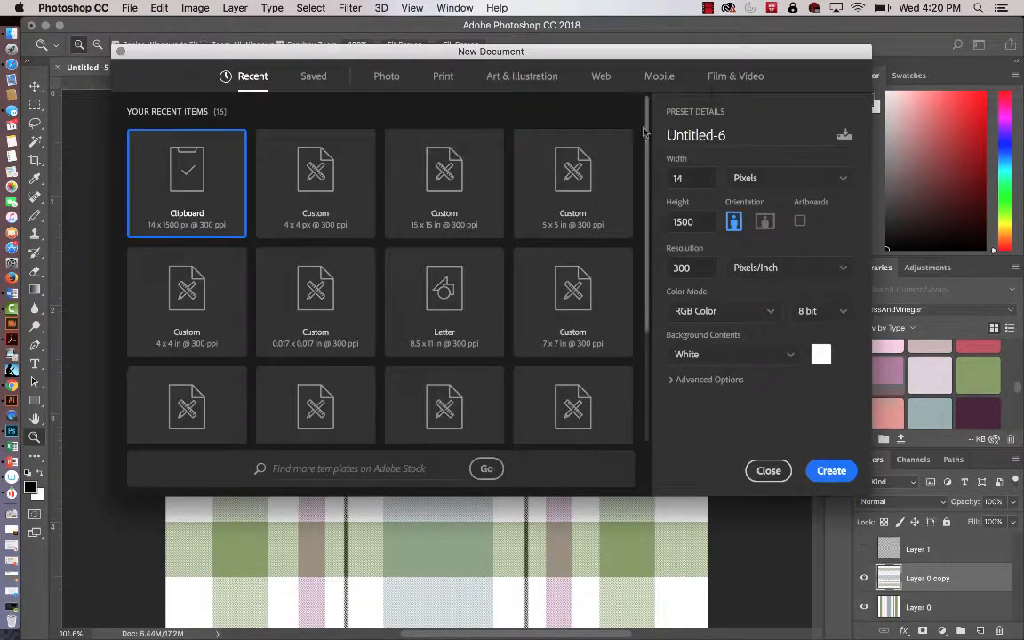
pyautogui.click(842, 180)
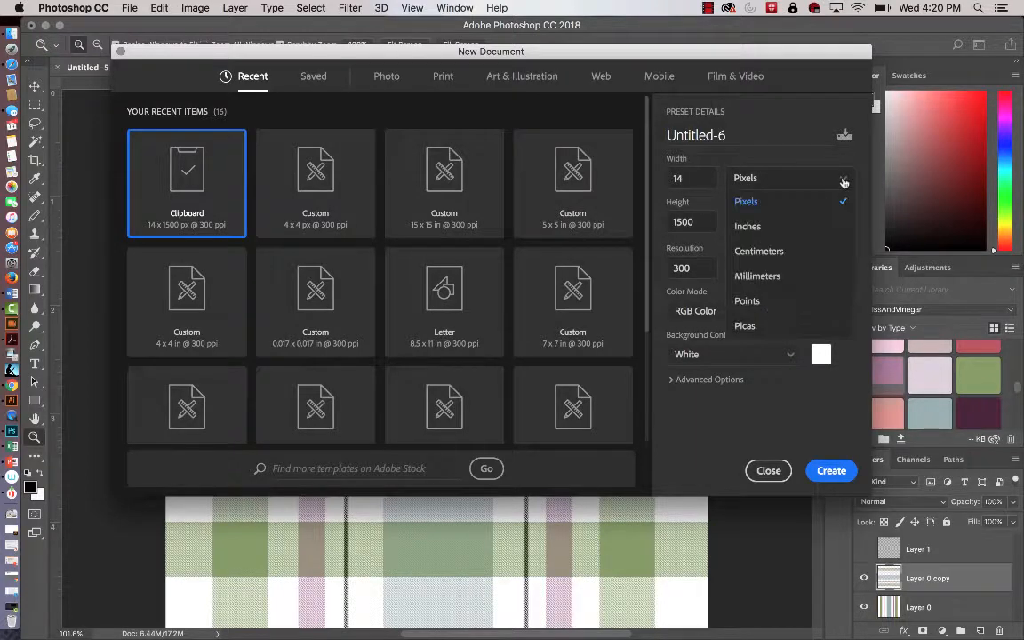
pyautogui.click(793, 226)
pyautogui.moveTo(702, 179); pyautogui.dragTo(656, 176)
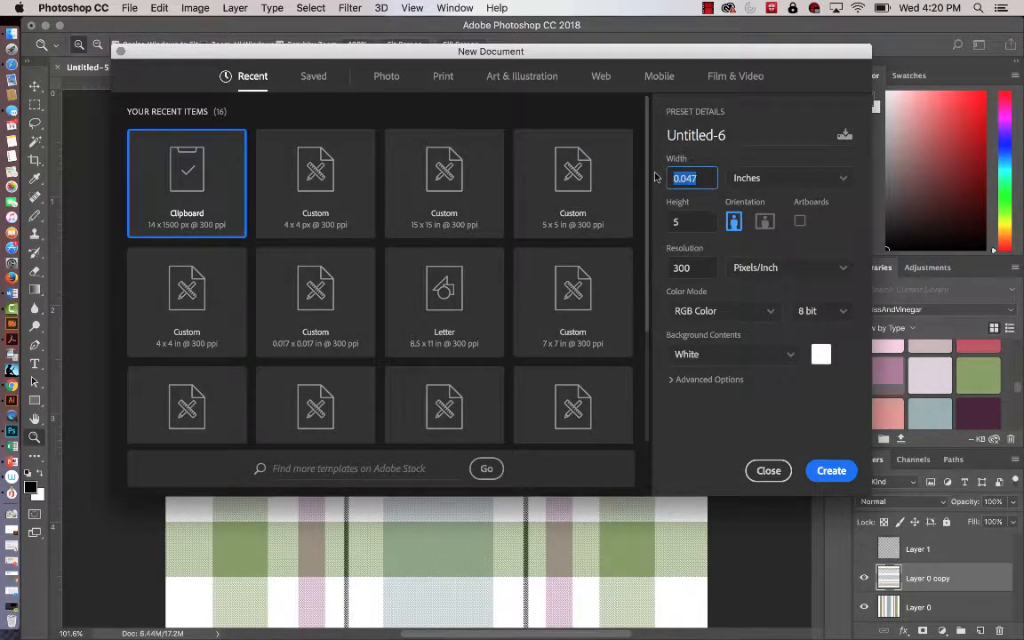
pyautogui.write('14')
pyautogui.press('Tab')
pyautogui.write('11')
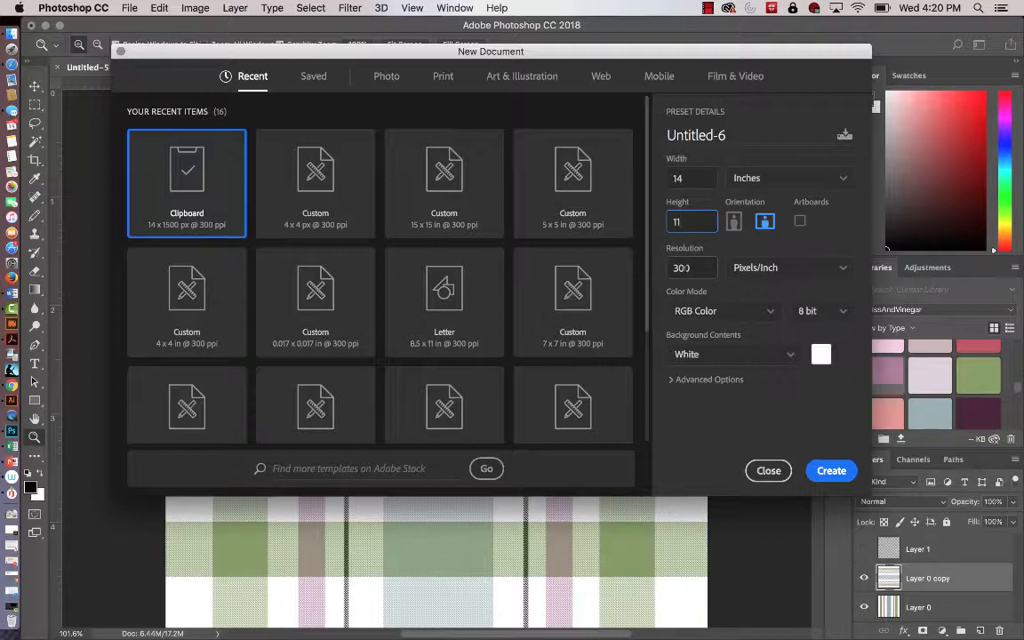
pyautogui.click(832, 472)
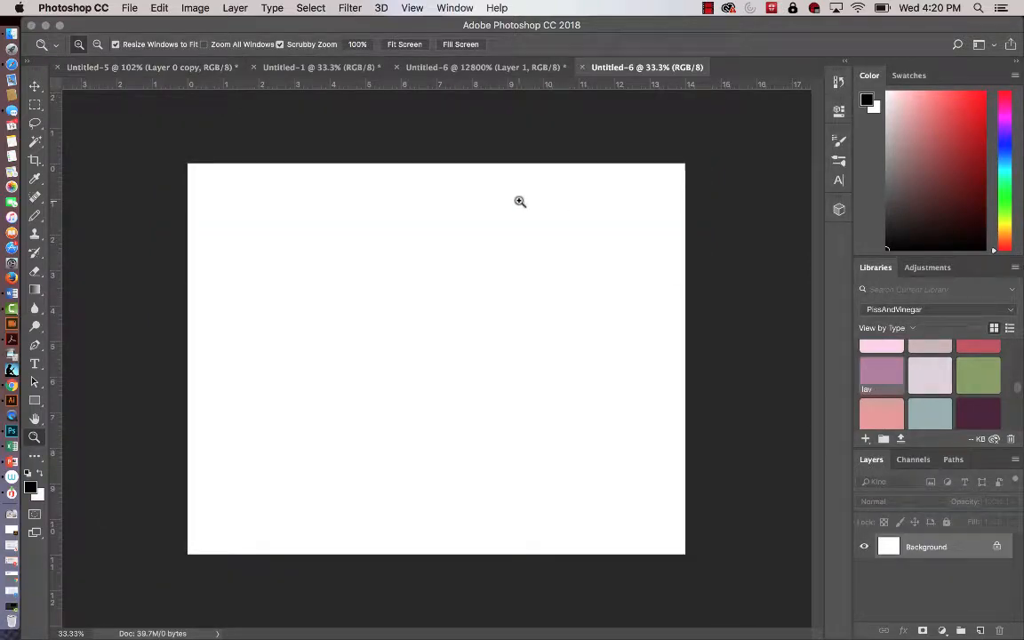
# Fill the new document's Background layer with the newly defined woven plaid pattern in Normal mode at 100% opacity.
pyautogui.click(130, 9)
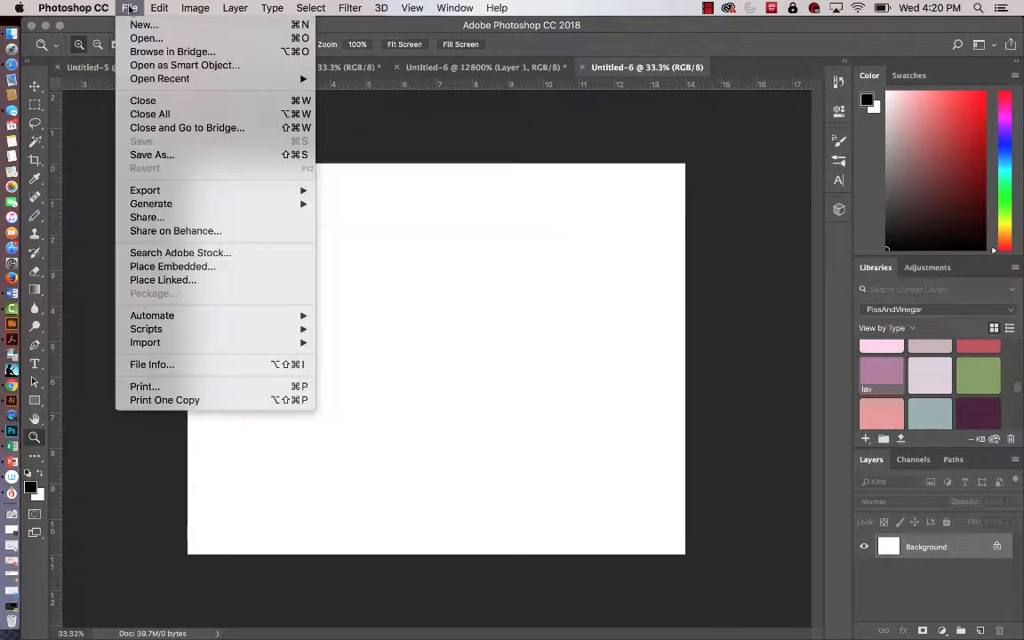
pyautogui.moveTo(159, 8)
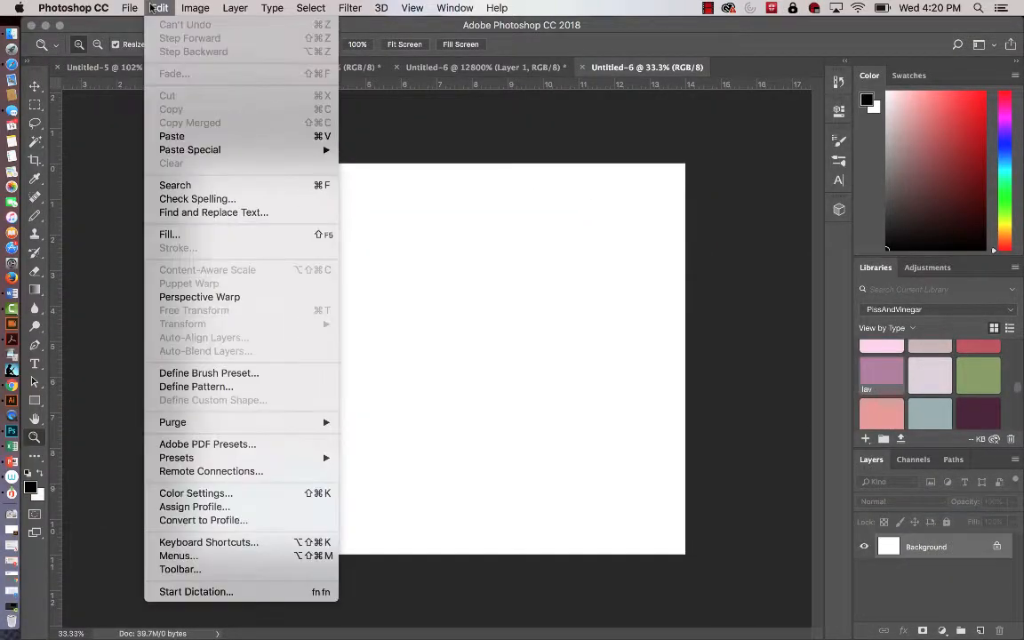
pyautogui.click(188, 237)
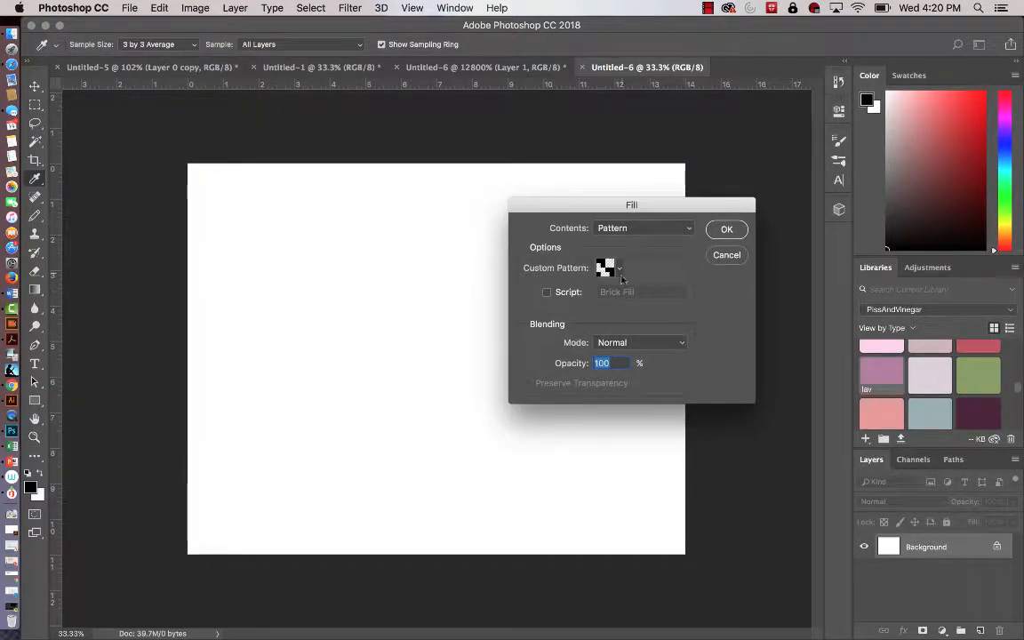
pyautogui.click(620, 270)
pyautogui.click(581, 367)
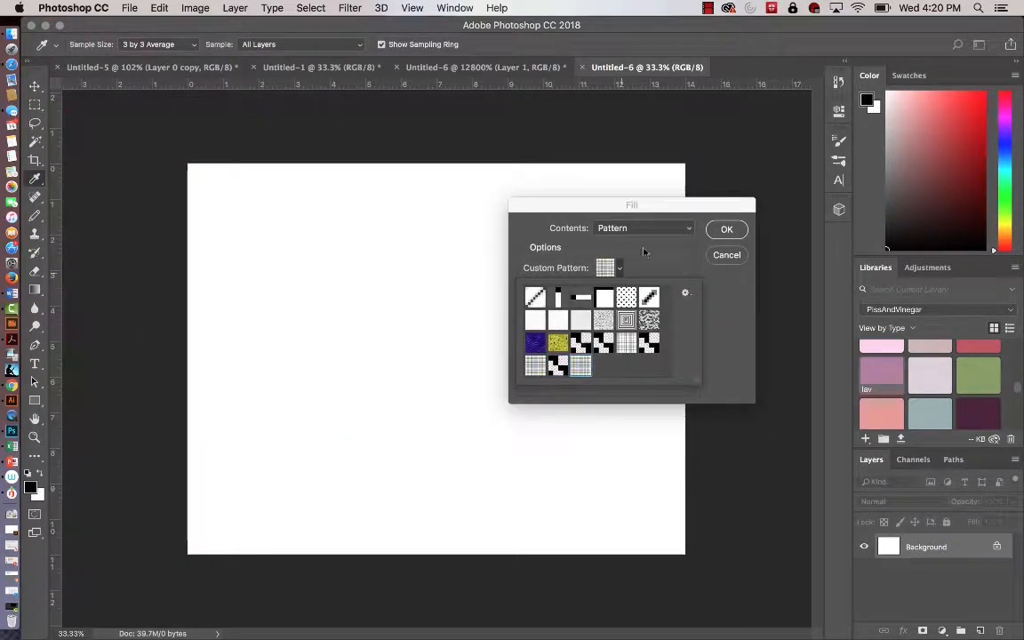
pyautogui.click(727, 230)
pyautogui.press('z')
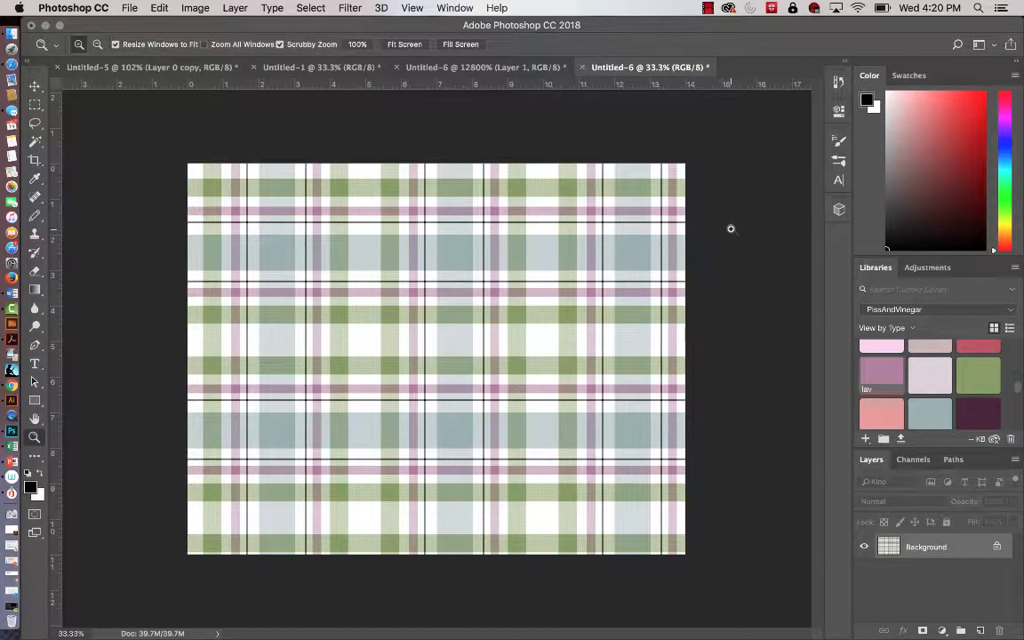
pyautogui.click(132, 10)
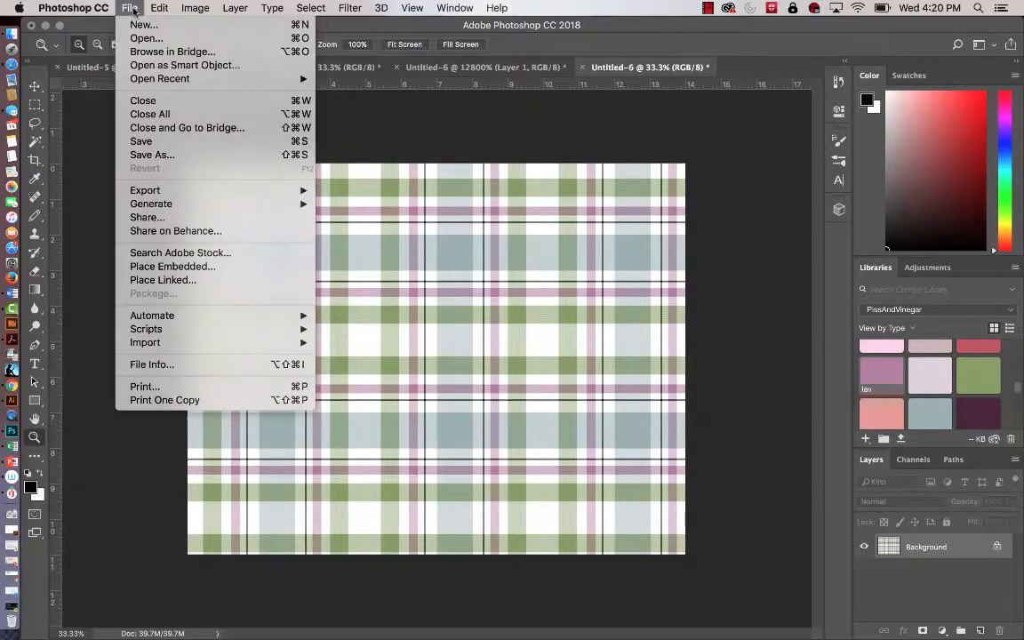
pyautogui.moveTo(186, 192)
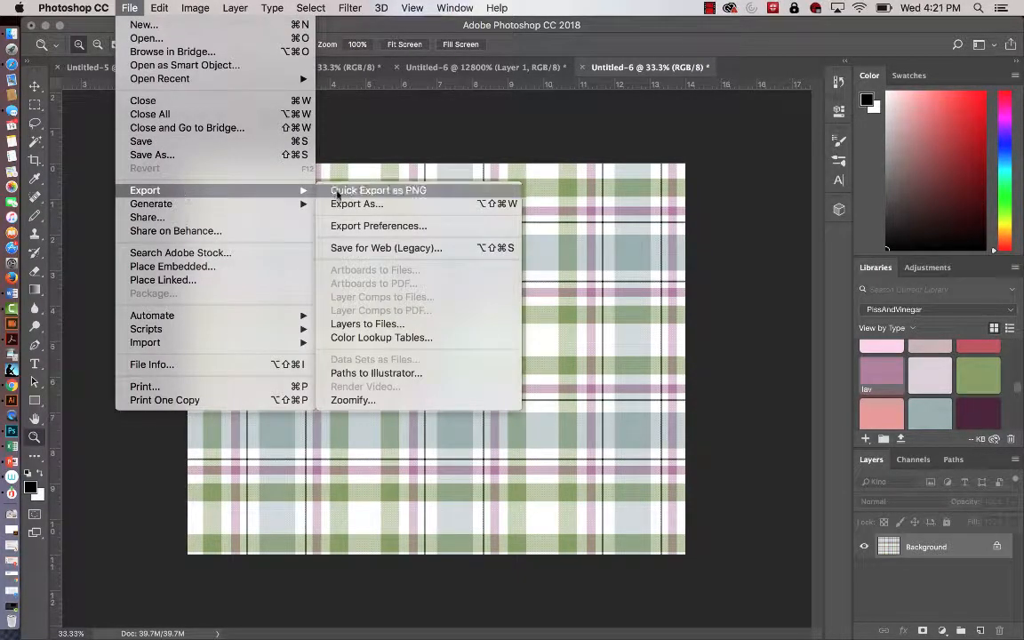
pyautogui.click(347, 203)
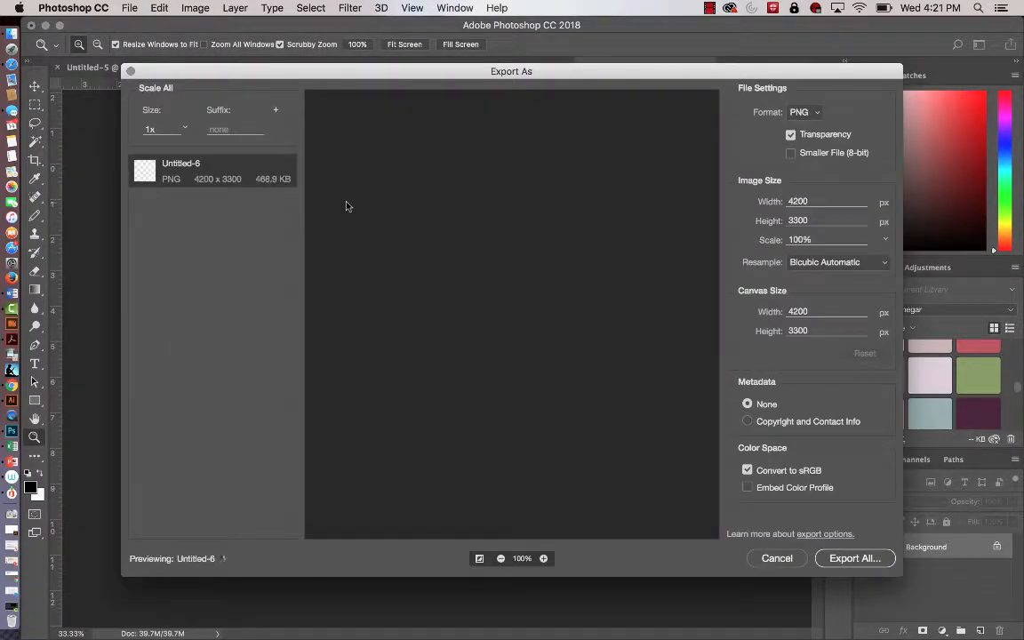
pyautogui.click(816, 114)
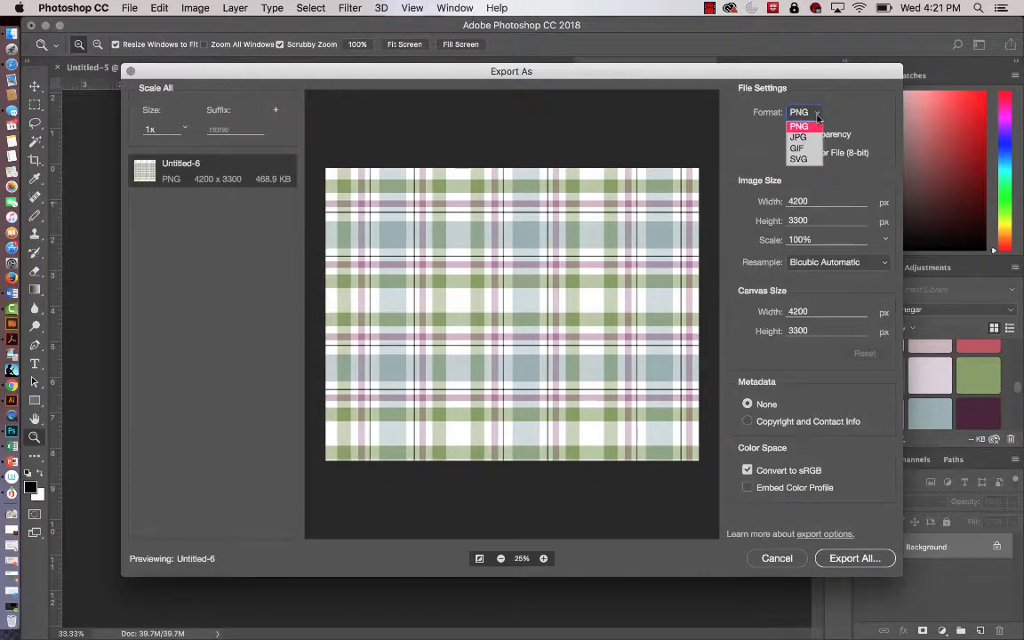
pyautogui.click(802, 127)
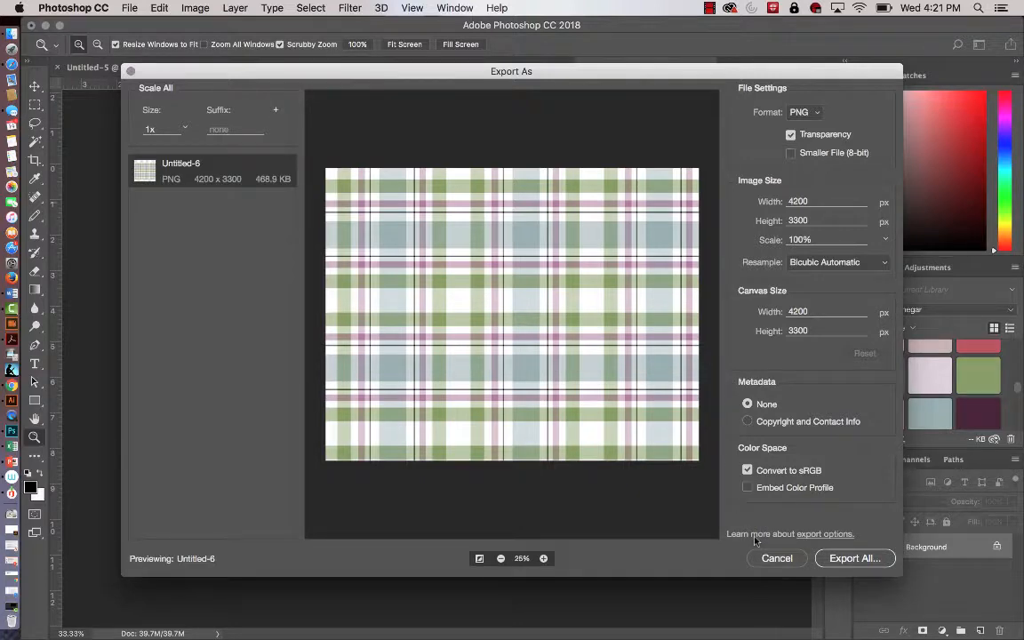
pyautogui.click(777, 558)
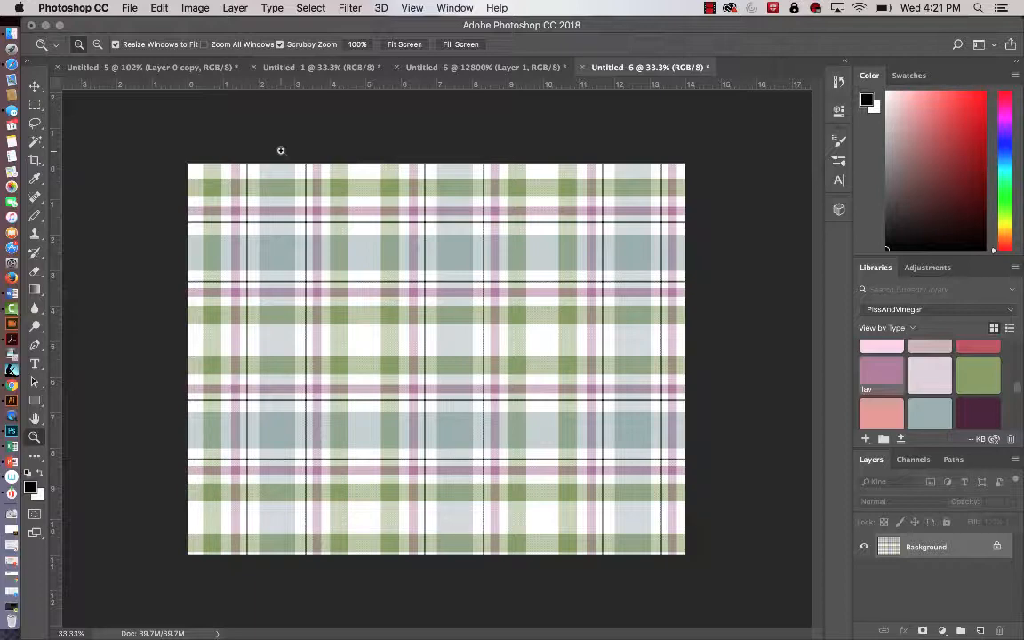
pyautogui.click(130, 9)
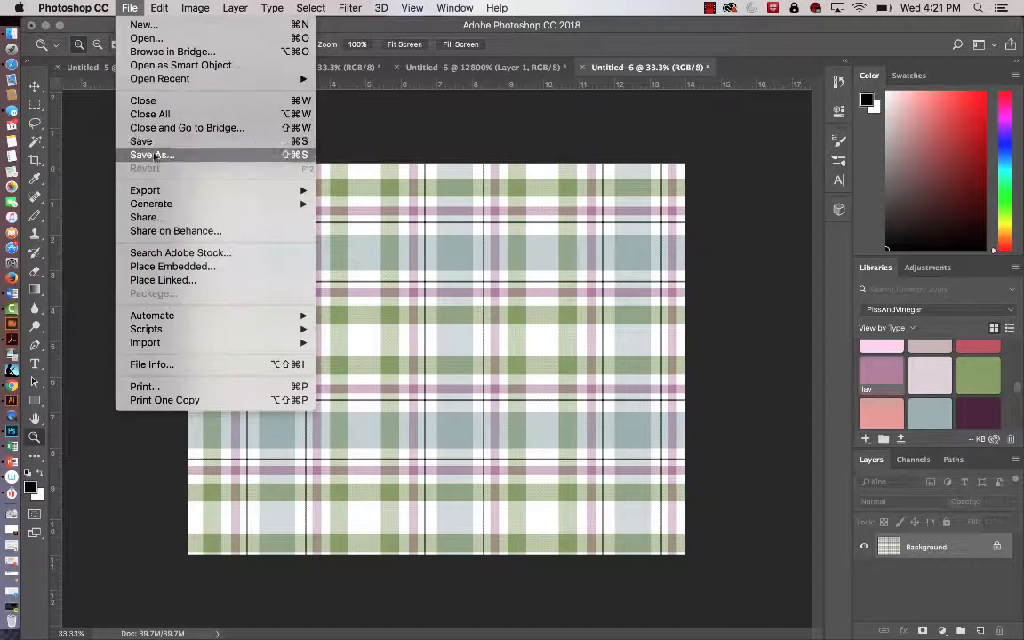
pyautogui.click(153, 155)
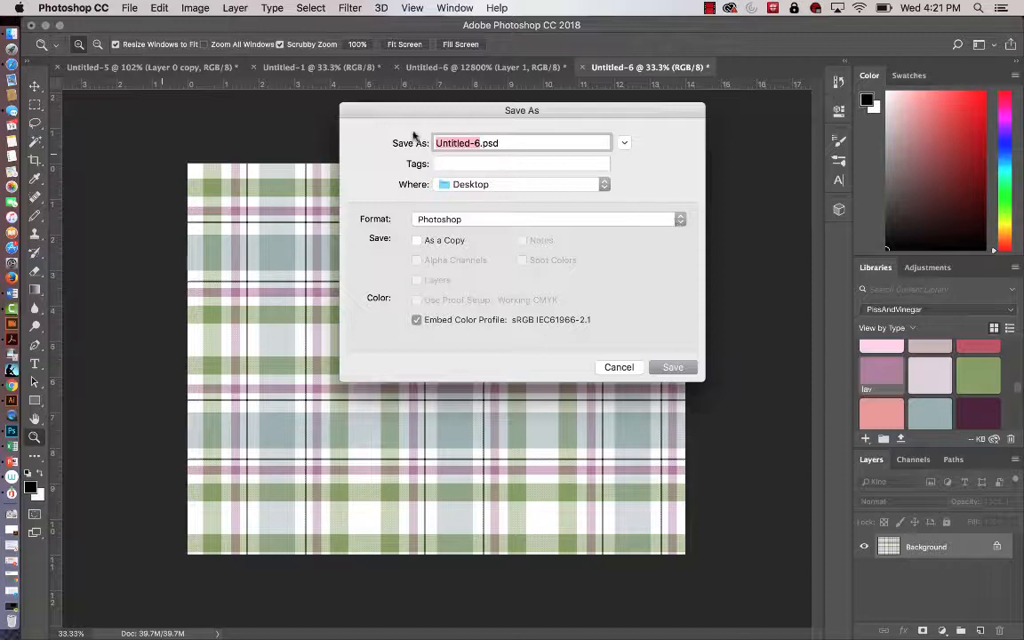
pyautogui.click(615, 366)
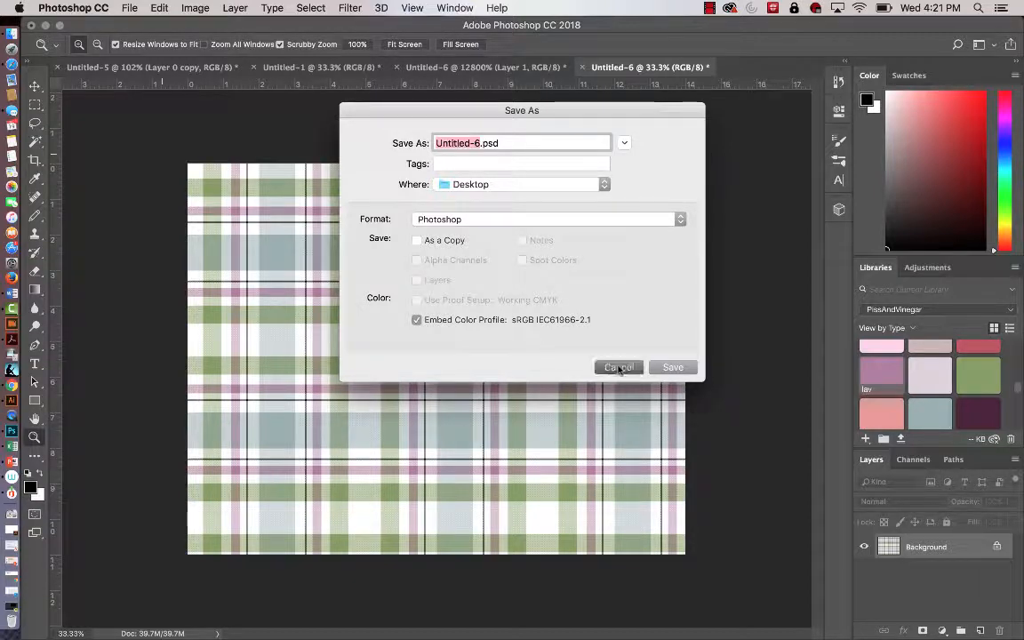
# Save the plaid-filled document to the Desktop as Untitled-6.psd in Photoshop format with the sRGB color profile embedded.
pyautogui.click(131, 9)
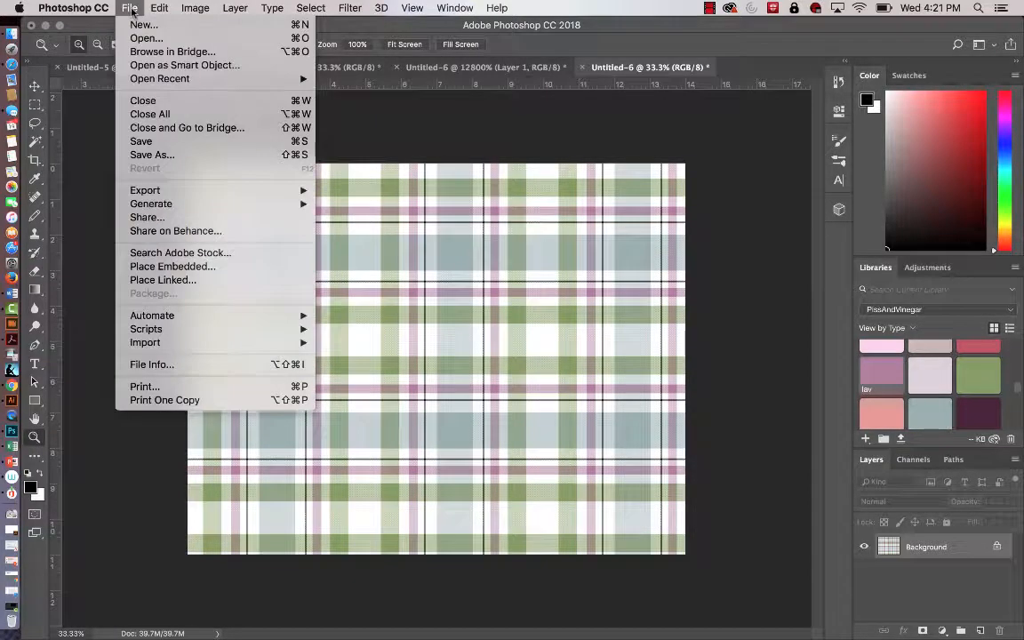
pyautogui.click(184, 146)
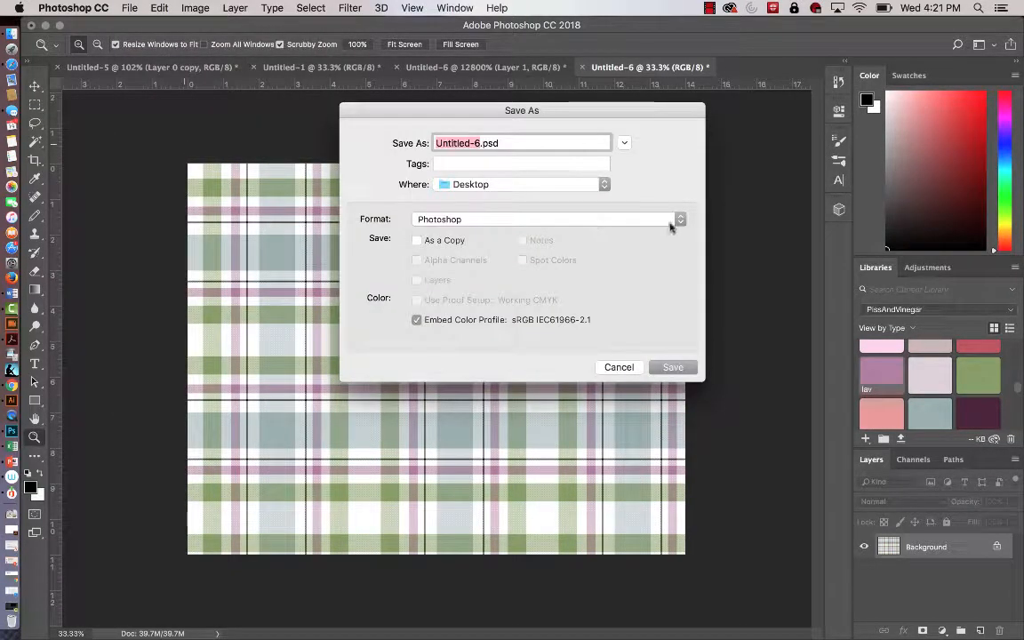
pyautogui.click(673, 367)
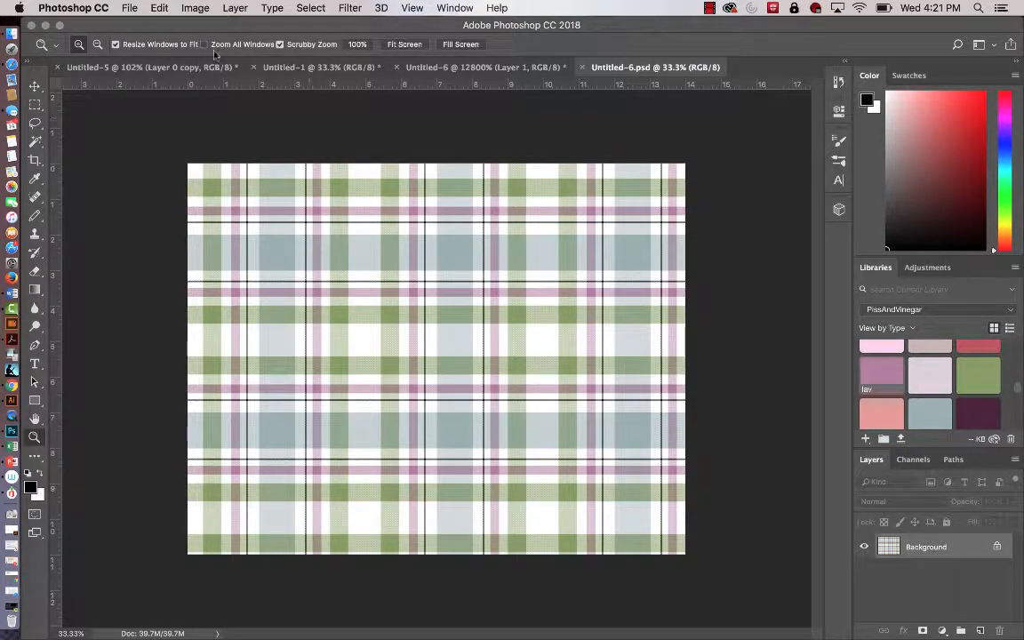
# Bring up the Untitled-1 document to view the plaid fill without the twill texture.
pyautogui.click(131, 9)
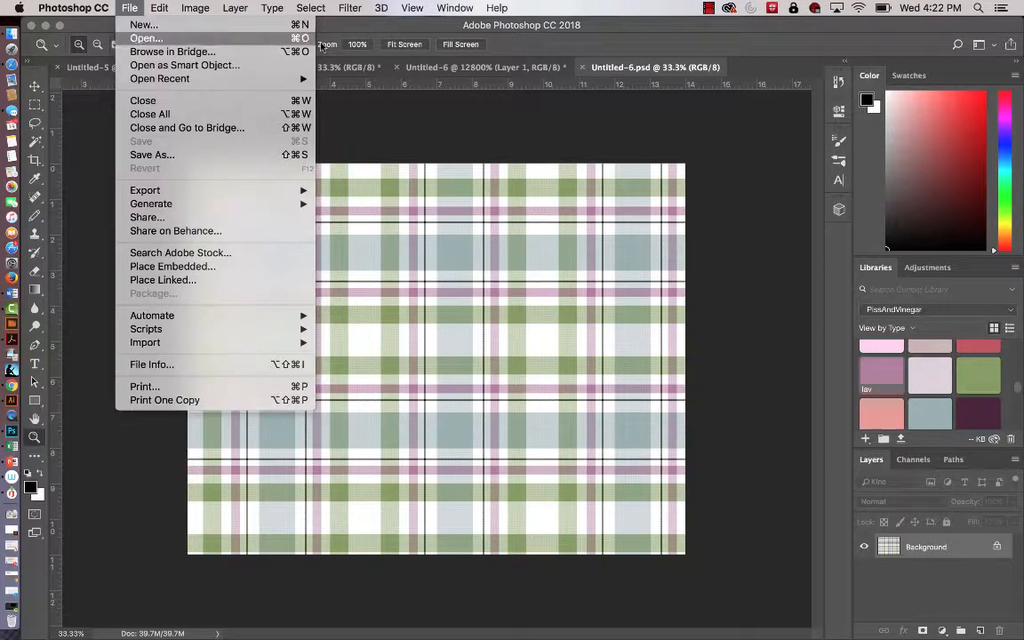
pyautogui.click(430, 31)
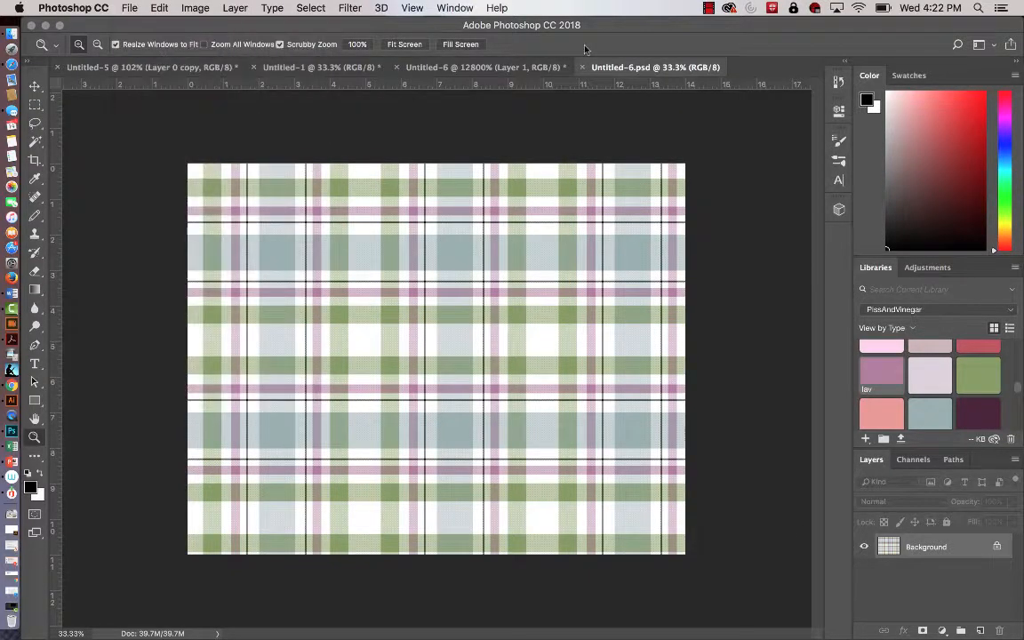
pyautogui.click(484, 66)
pyautogui.click(353, 67)
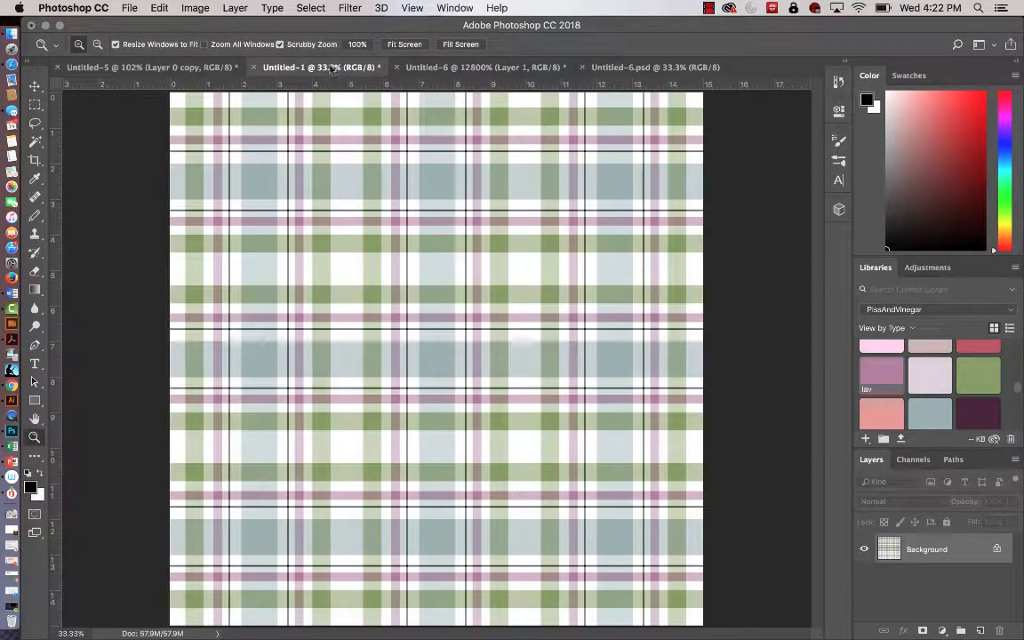
# Save the layered plaid tile document Untitled-5 to the Desktop as Untitled-5.psd in Photoshop format, with layers, the sRGB profile and Maximize Compatibility.
pyautogui.click(214, 69)
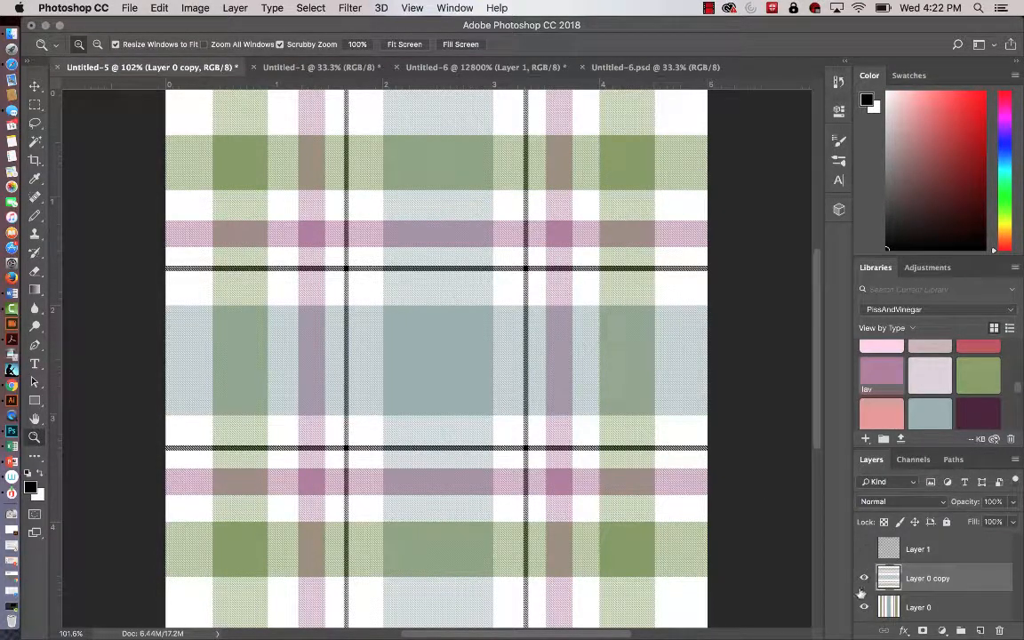
pyautogui.click(614, 66)
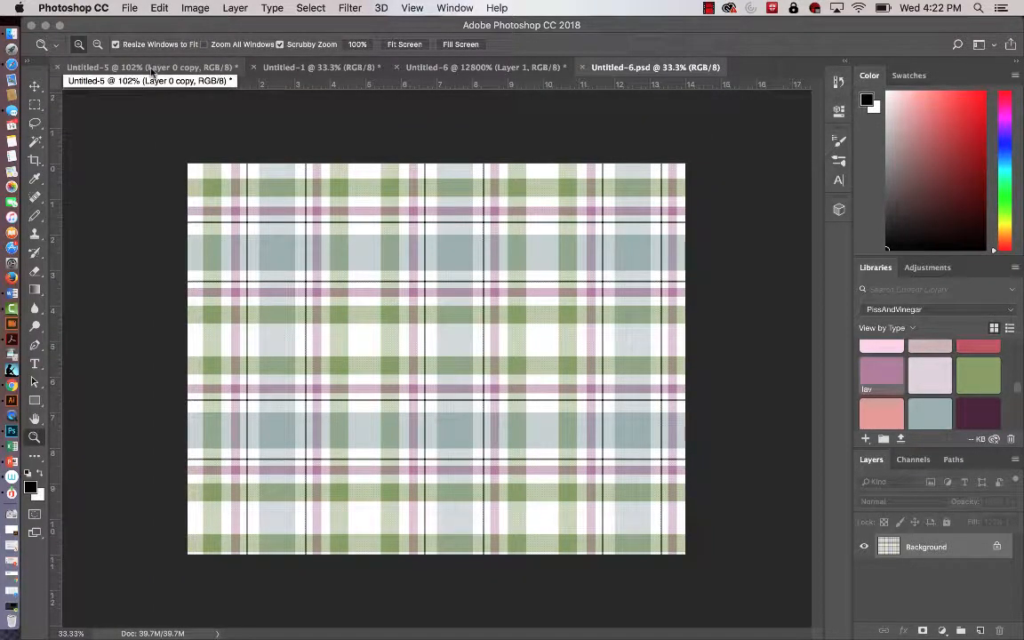
pyautogui.click(152, 71)
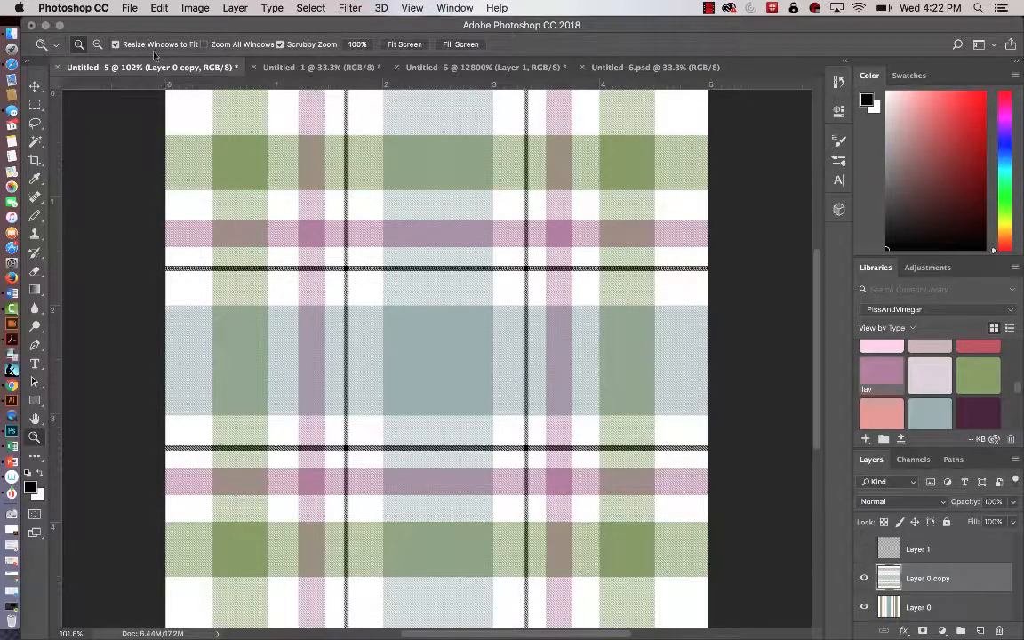
pyautogui.click(127, 8)
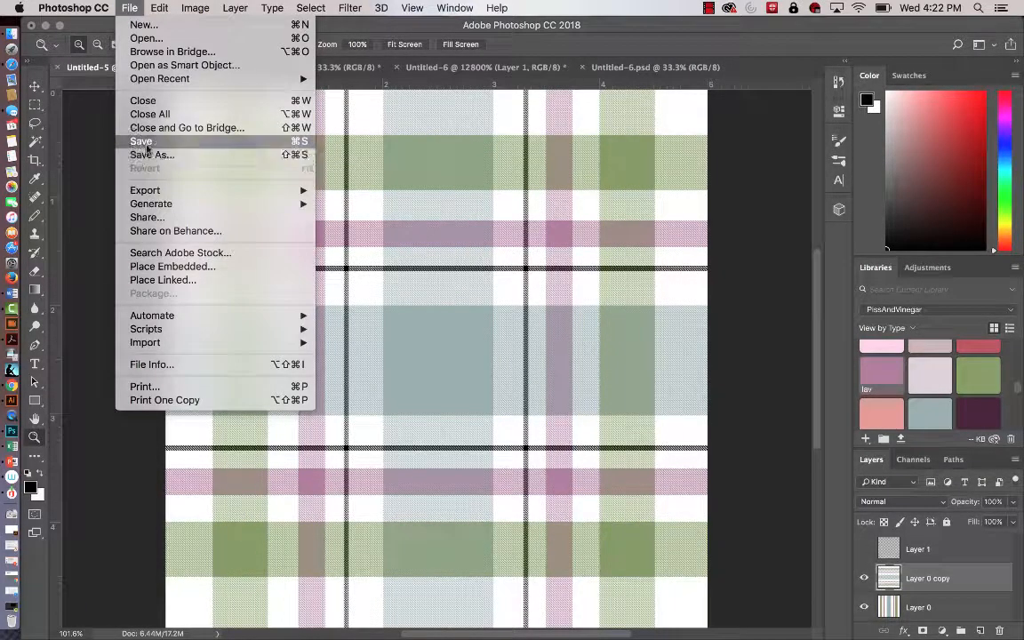
pyautogui.click(142, 141)
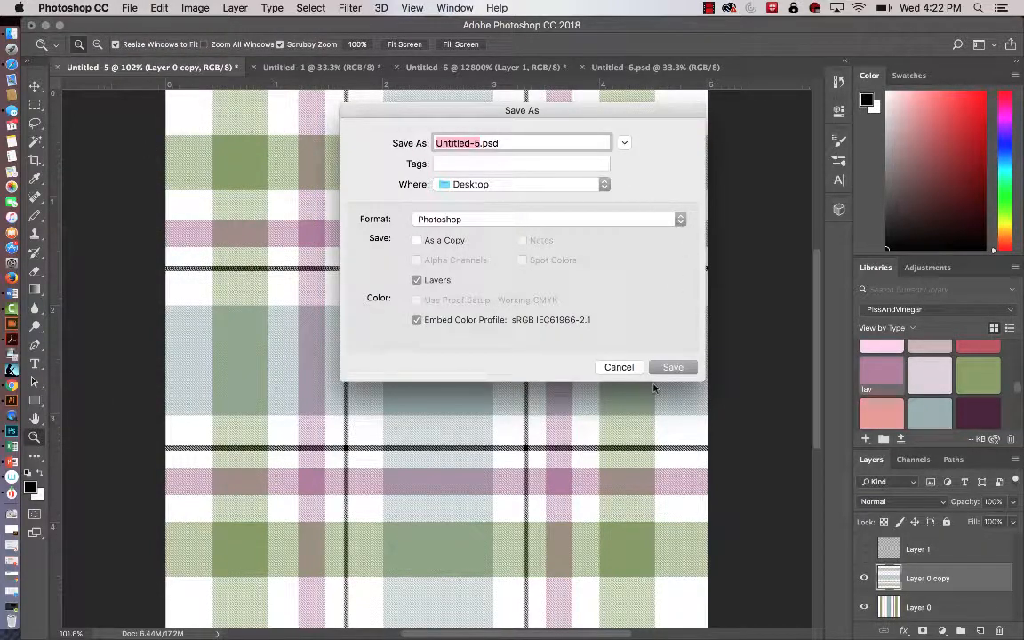
pyautogui.click(675, 367)
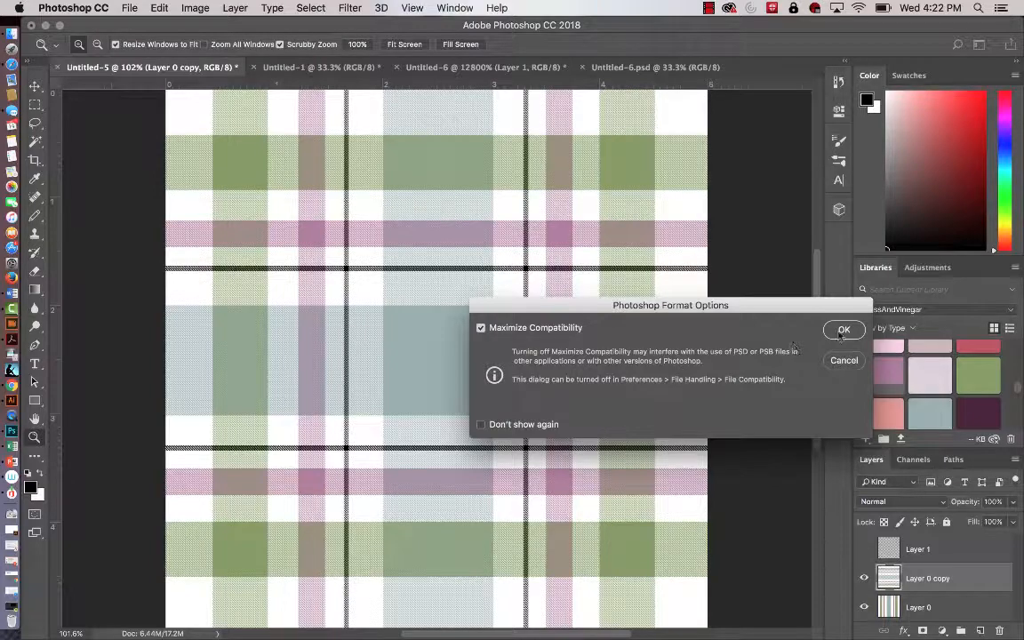
pyautogui.press('Return')
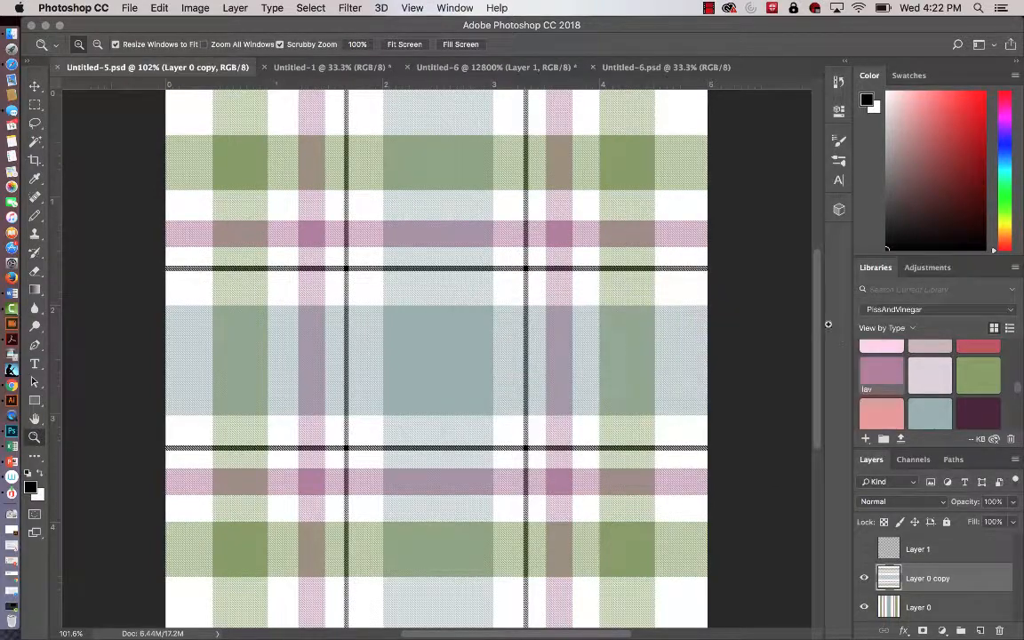
# Save a JPEG copy of the plaid tile to the Desktop as Untitled-5.jpg, quality 3 (Low), Progressive with 3 scans, and check the Desktop files.
pyautogui.click(129, 8)
pyautogui.click(152, 155)
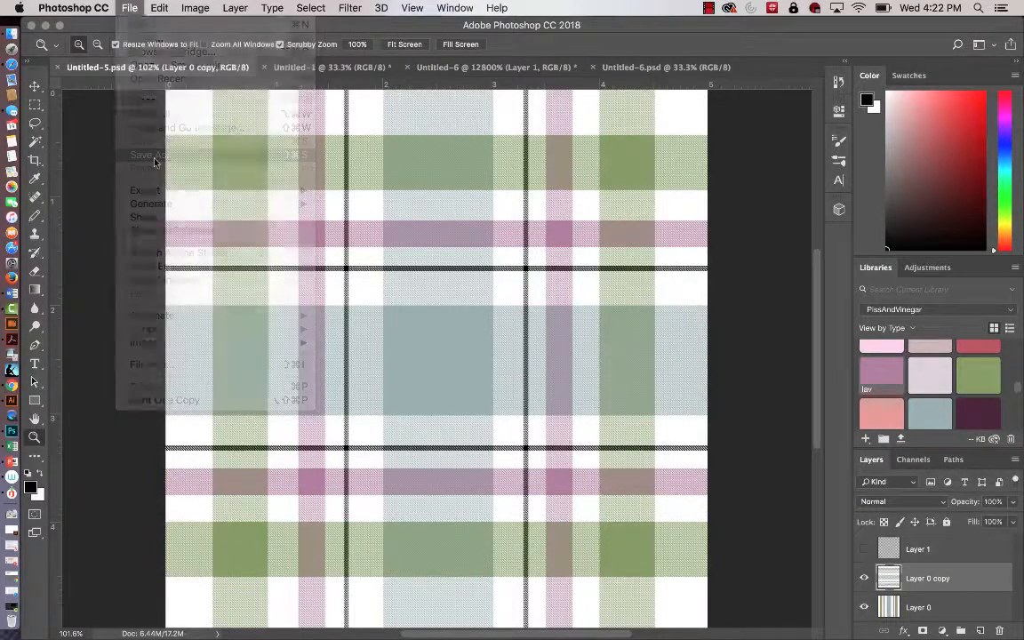
pyautogui.click(679, 219)
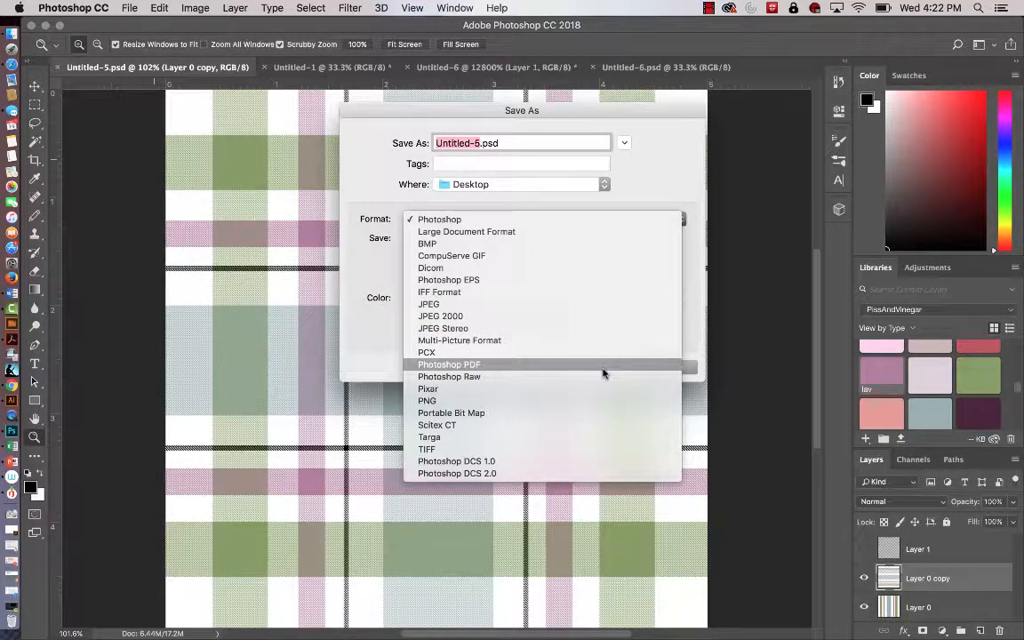
pyautogui.click(595, 305)
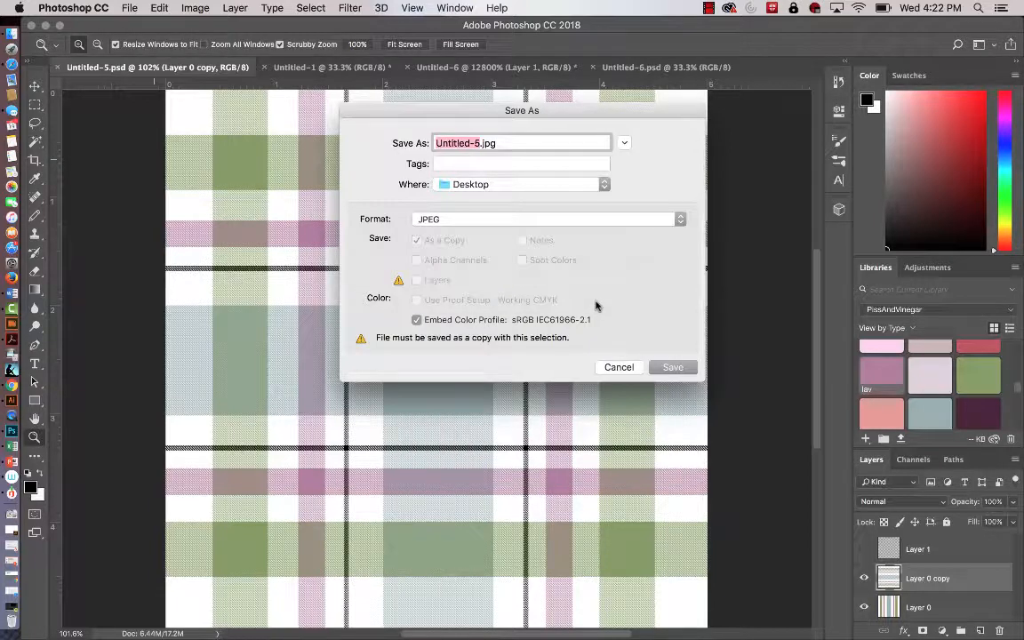
pyautogui.click(673, 367)
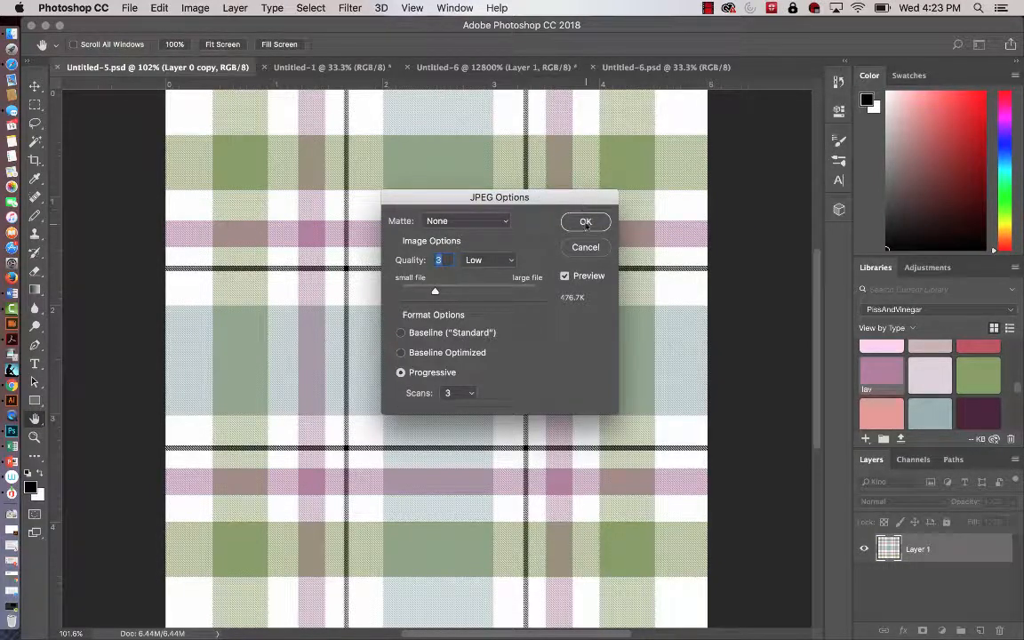
pyautogui.click(586, 222)
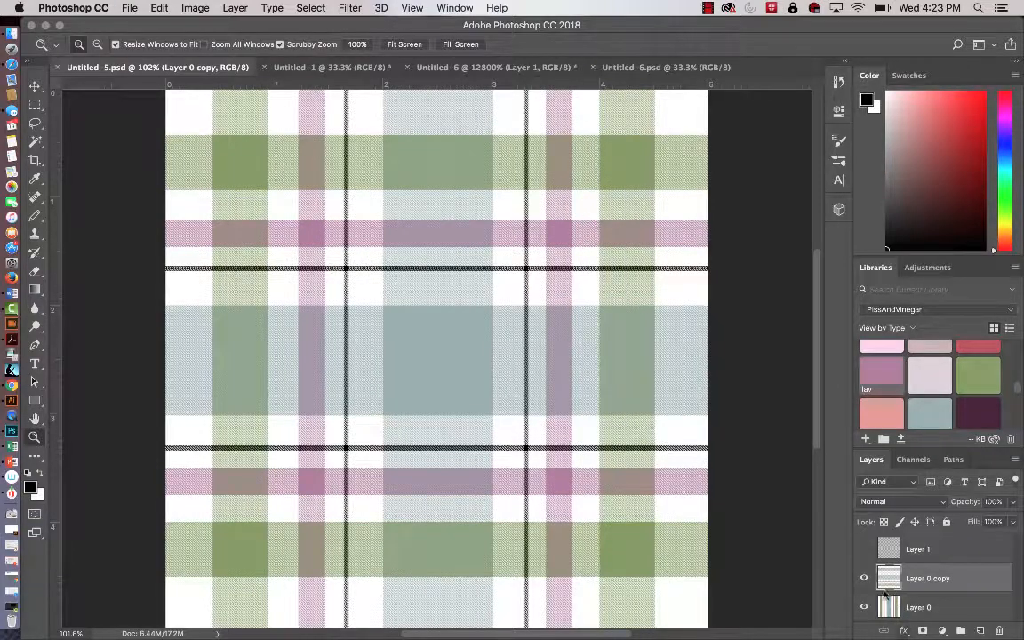
pyautogui.click(45, 25)
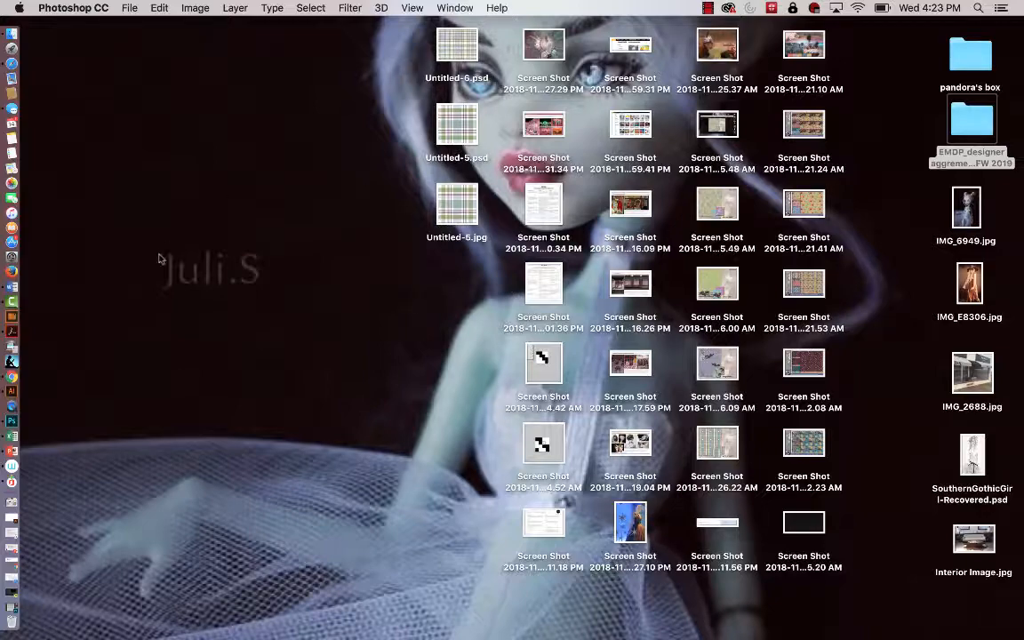
pyautogui.click(12, 419)
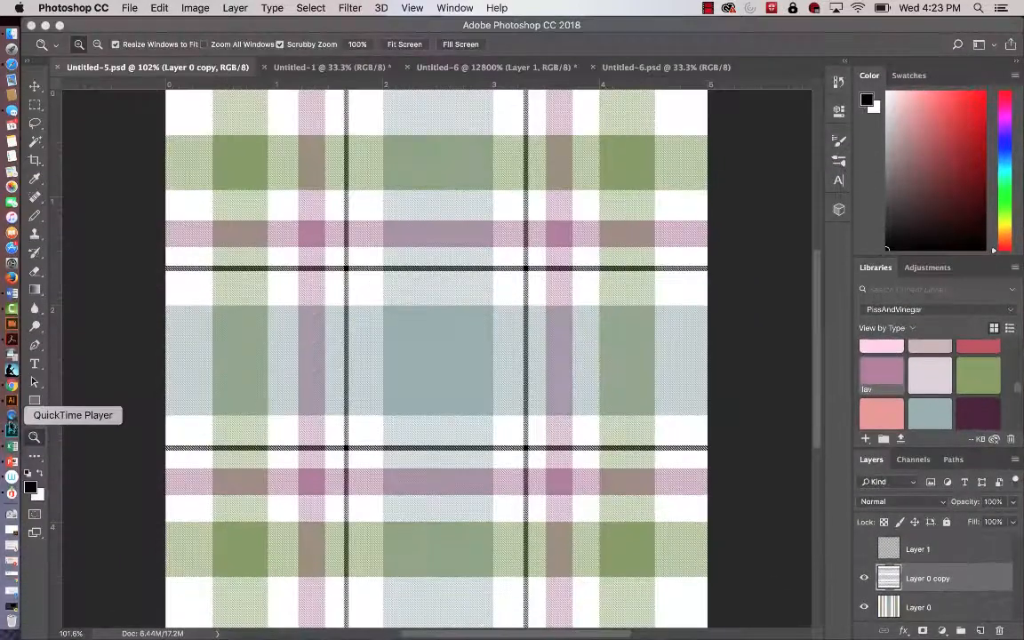